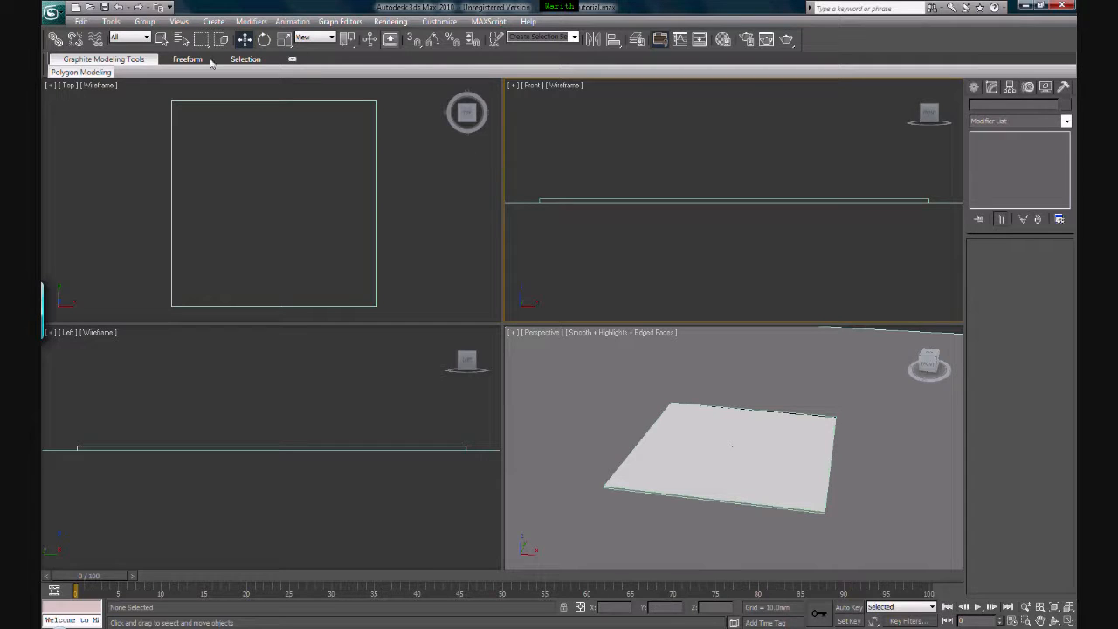
# - Begin merging the external scene file armchair_030 from the Desktop into the current scene
pyautogui.click(52, 13)
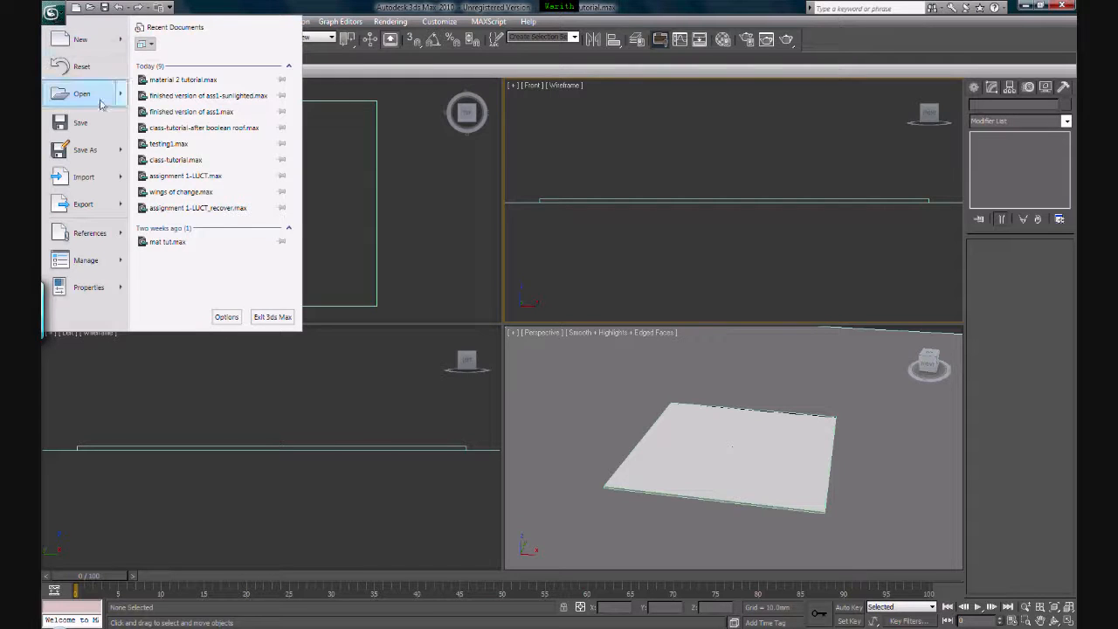
pyautogui.moveTo(103, 180)
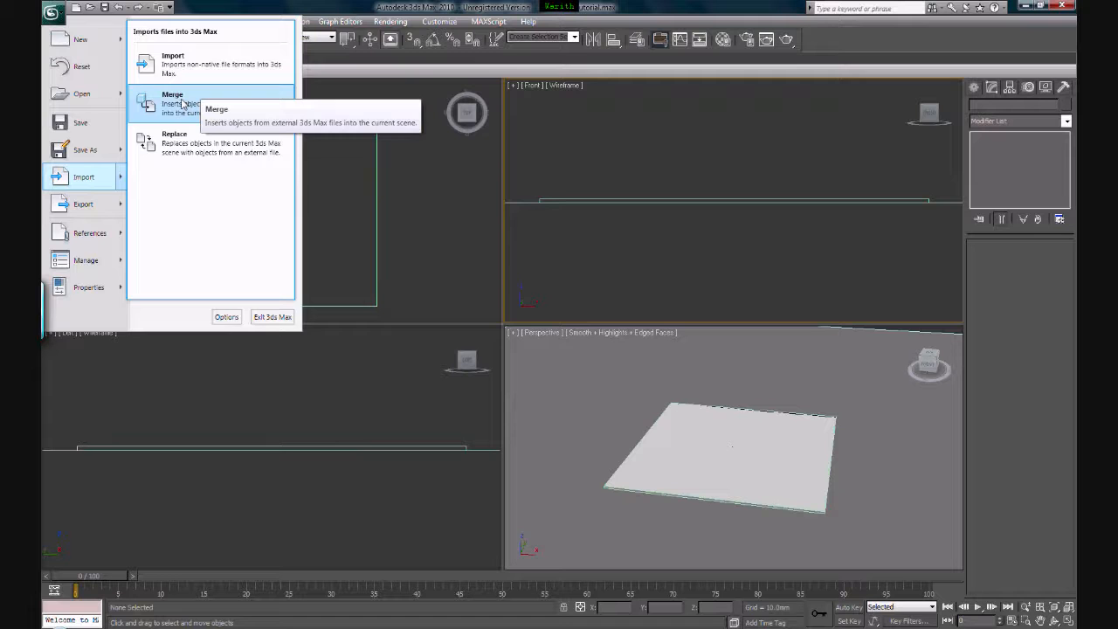
pyautogui.click(182, 104)
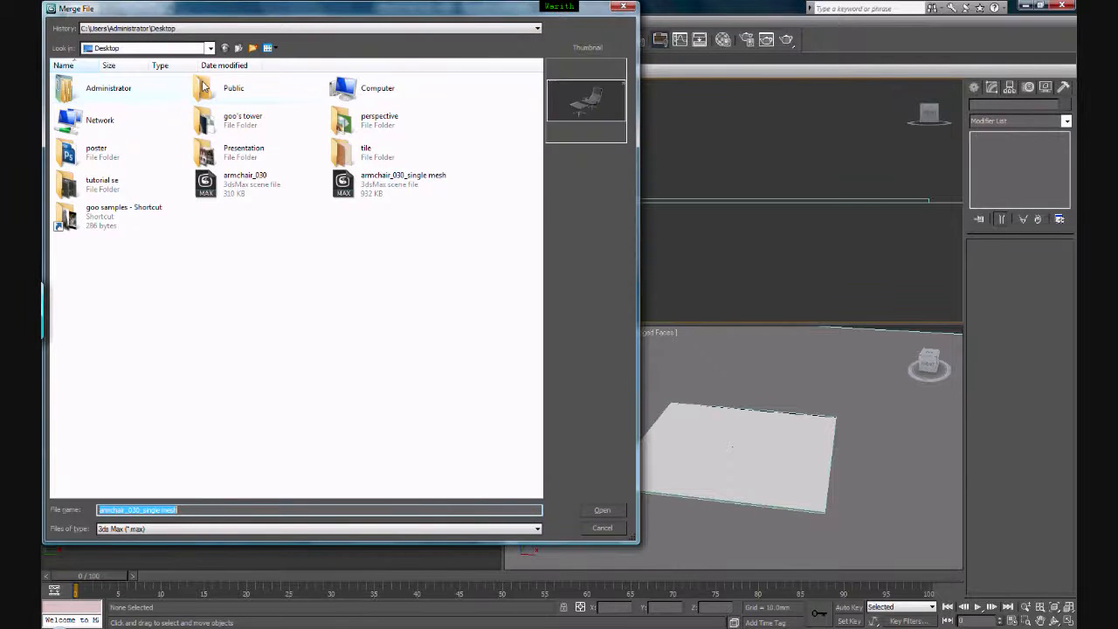
pyautogui.click(241, 178)
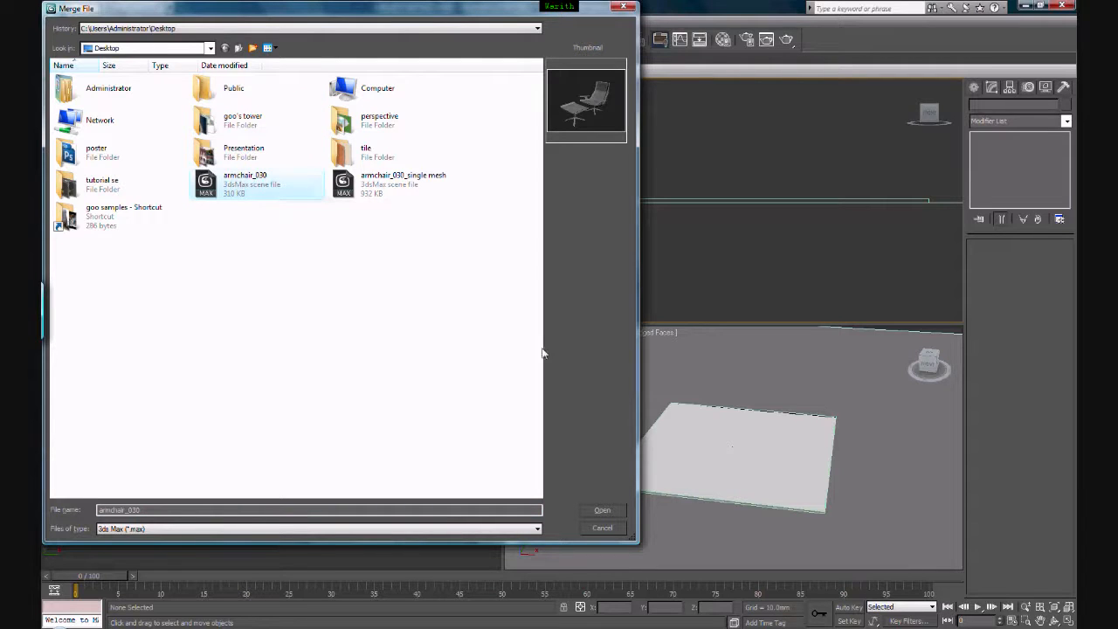
pyautogui.click(610, 513)
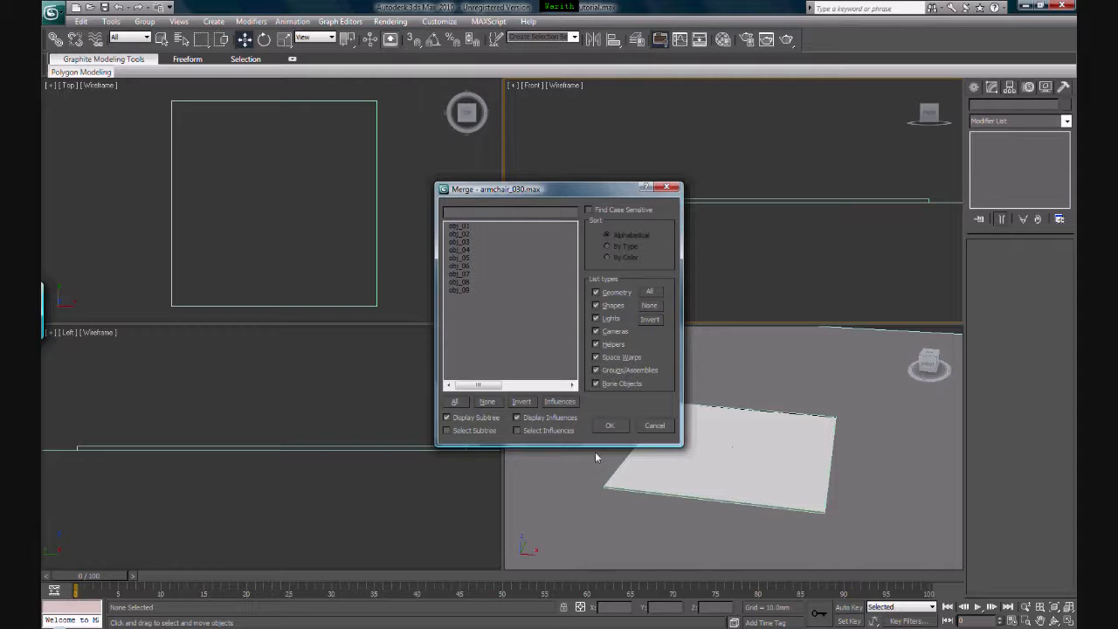
# - Select all the listed objects, obj_01 through obj_09, and merge them into the scene
pyautogui.moveTo(519, 192)
pyautogui.mouseDown()
pyautogui.moveTo(556, 189)
pyautogui.moveTo(538, 198)
pyautogui.mouseUp()
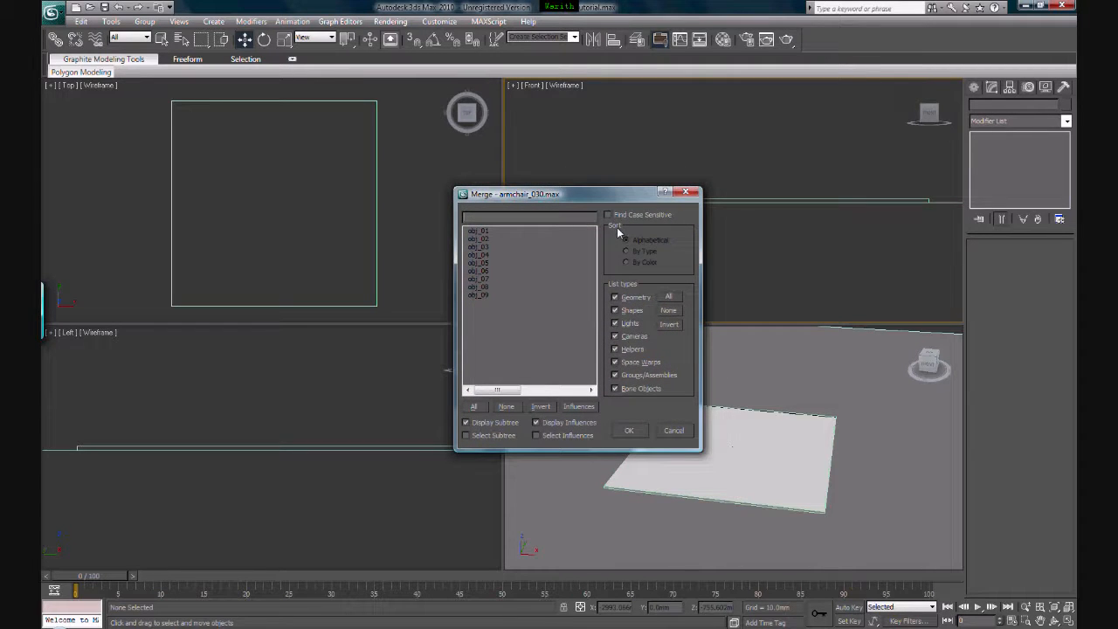
pyautogui.click(486, 296)
pyautogui.click(486, 287)
pyautogui.click(485, 279)
pyautogui.click(485, 271)
pyautogui.click(485, 263)
pyautogui.click(485, 255)
pyautogui.click(485, 247)
pyautogui.click(486, 239)
pyautogui.click(485, 234)
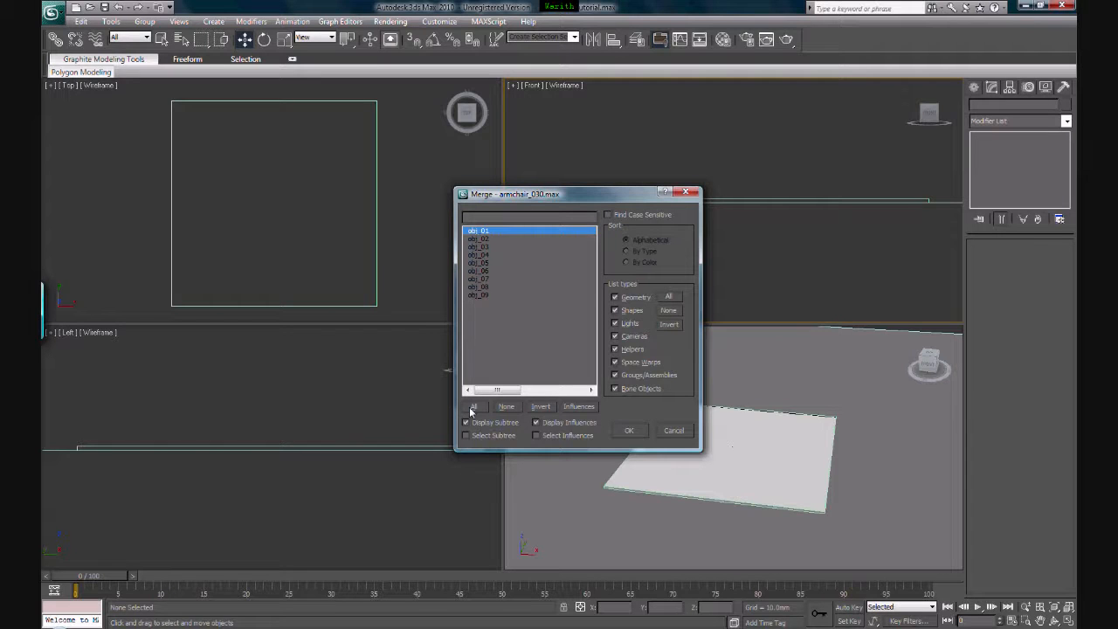
pyautogui.click(473, 407)
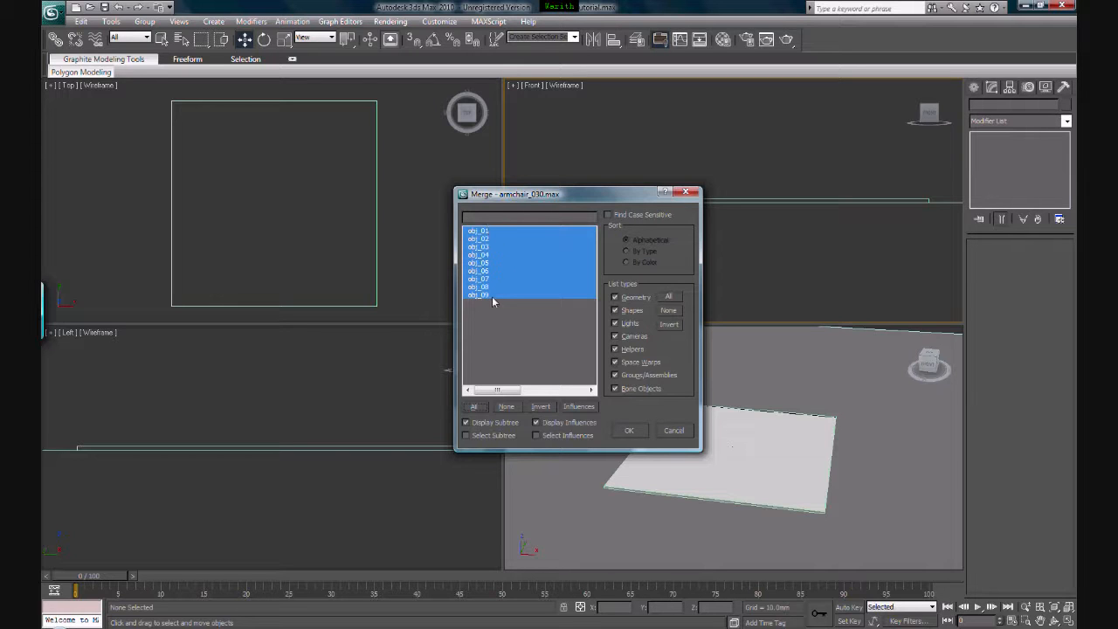
pyautogui.click(629, 429)
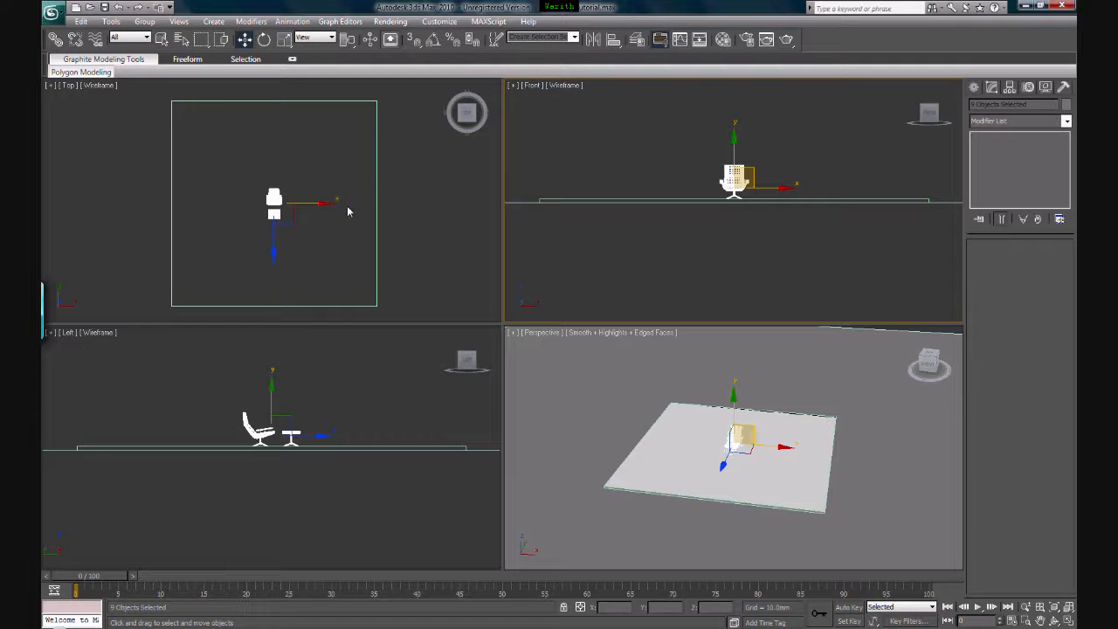
# - Move the merged armchair and footstool in the Top view by about -400 mm in X and -210 mm in Y, and deselect them
pyautogui.click(318, 204)
pyautogui.scroll(7, 318, 204)
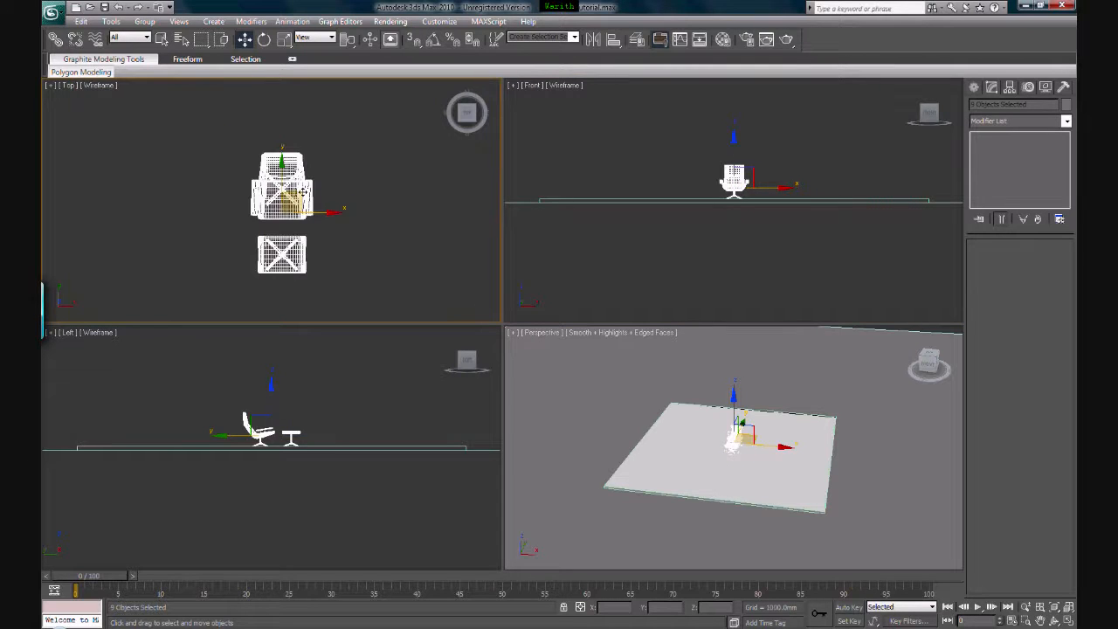
pyautogui.moveTo(305, 192); pyautogui.dragTo(272, 211)
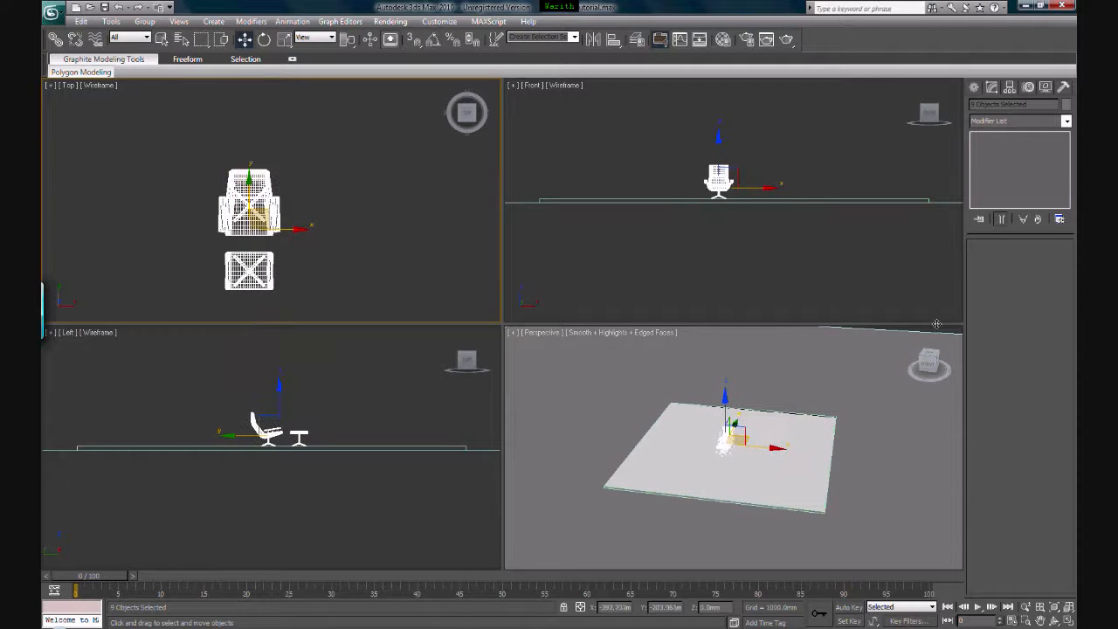
pyautogui.scroll(5, 727, 446)
pyautogui.scroll(5, 714, 441)
pyautogui.moveTo(697, 421); pyautogui.dragTo(724, 465, button='middle')
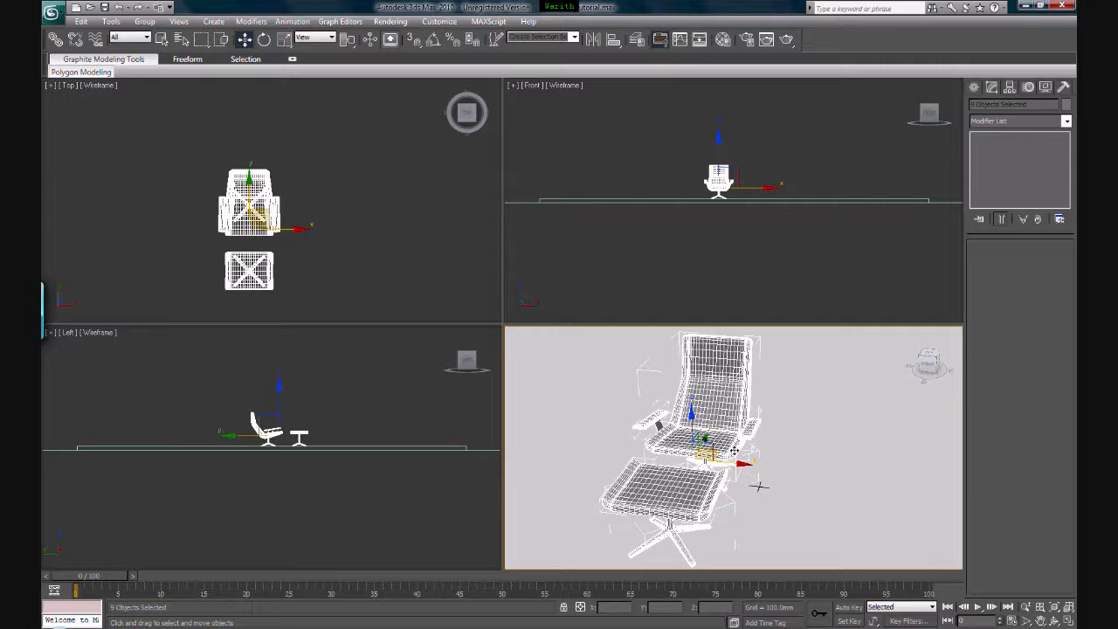
pyautogui.scroll(-4, 730, 453)
pyautogui.scroll(3, 733, 448)
pyautogui.scroll(-3, 741, 421)
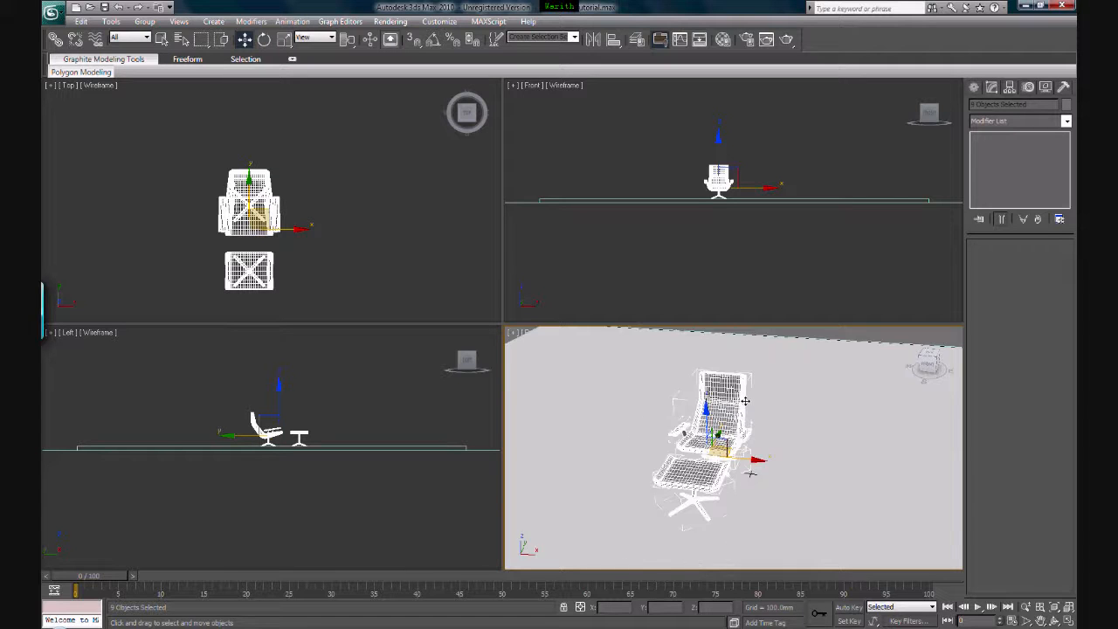
pyautogui.click(750, 169)
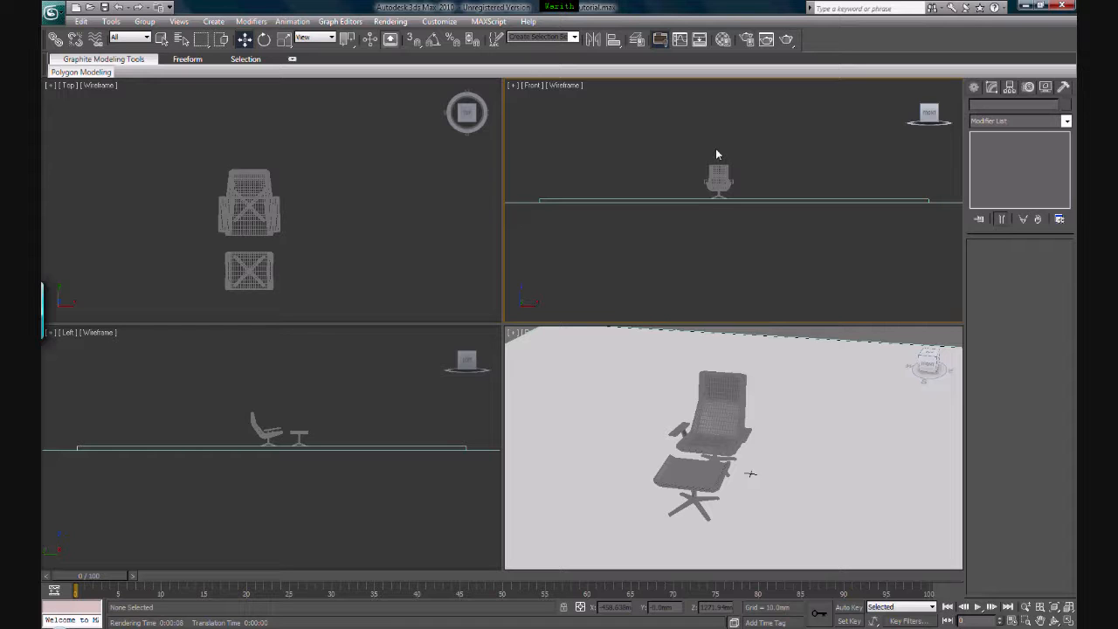
# - In the Material Editor, convert the 02 - Default material to Arch & Design (mi) and apply the Leather template
pyautogui.press('m')
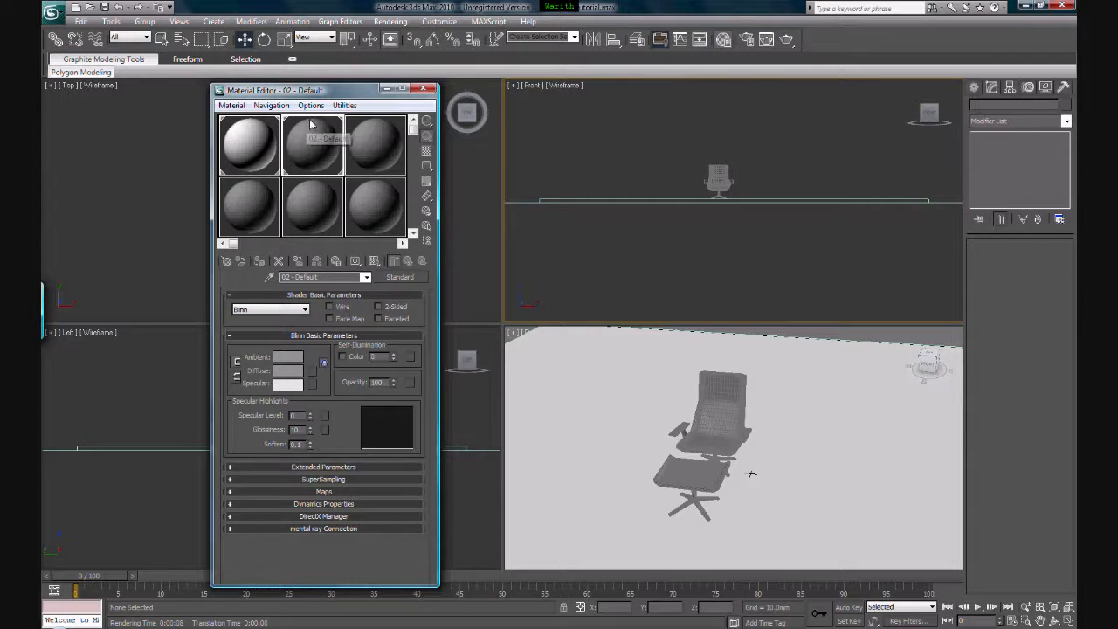
pyautogui.moveTo(364, 92); pyautogui.dragTo(423, 82)
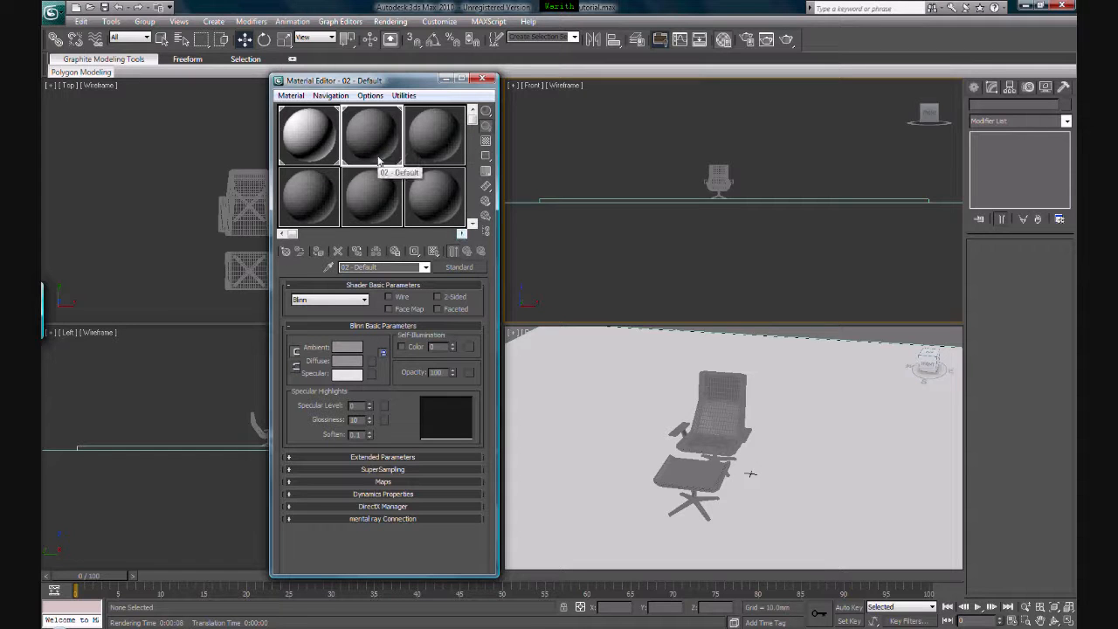
pyautogui.click(449, 266)
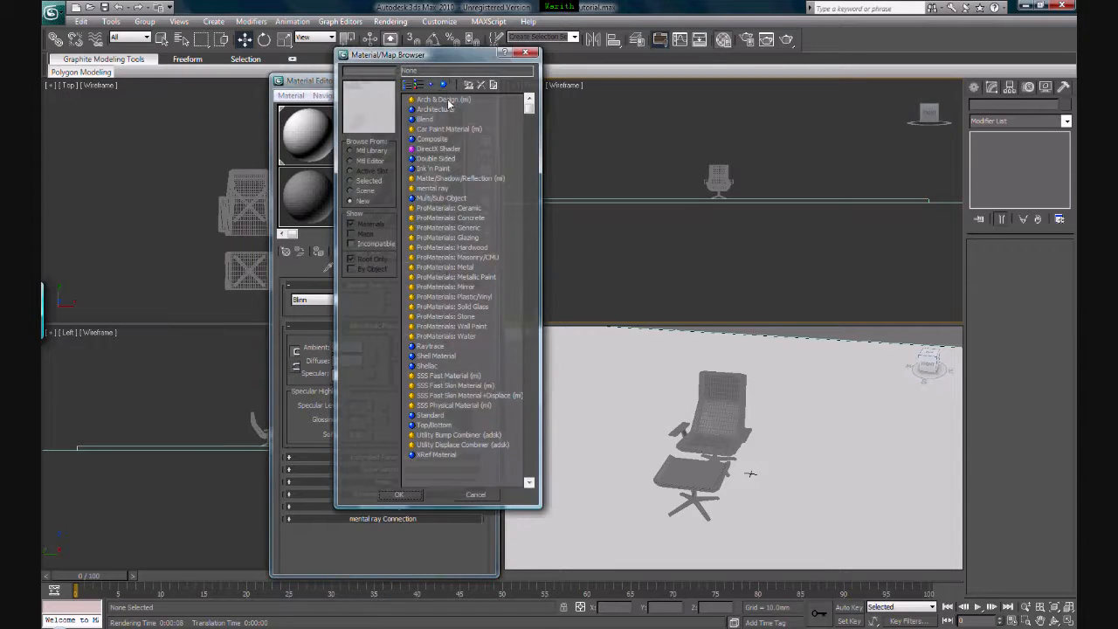
pyautogui.click(448, 100)
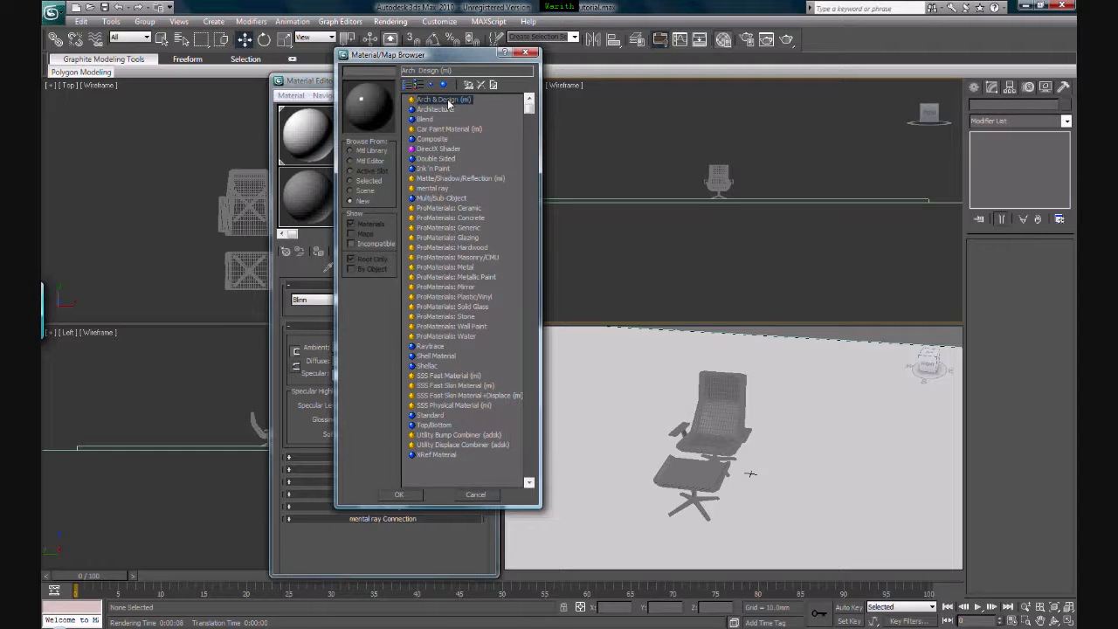
pyautogui.doubleClick(443, 100)
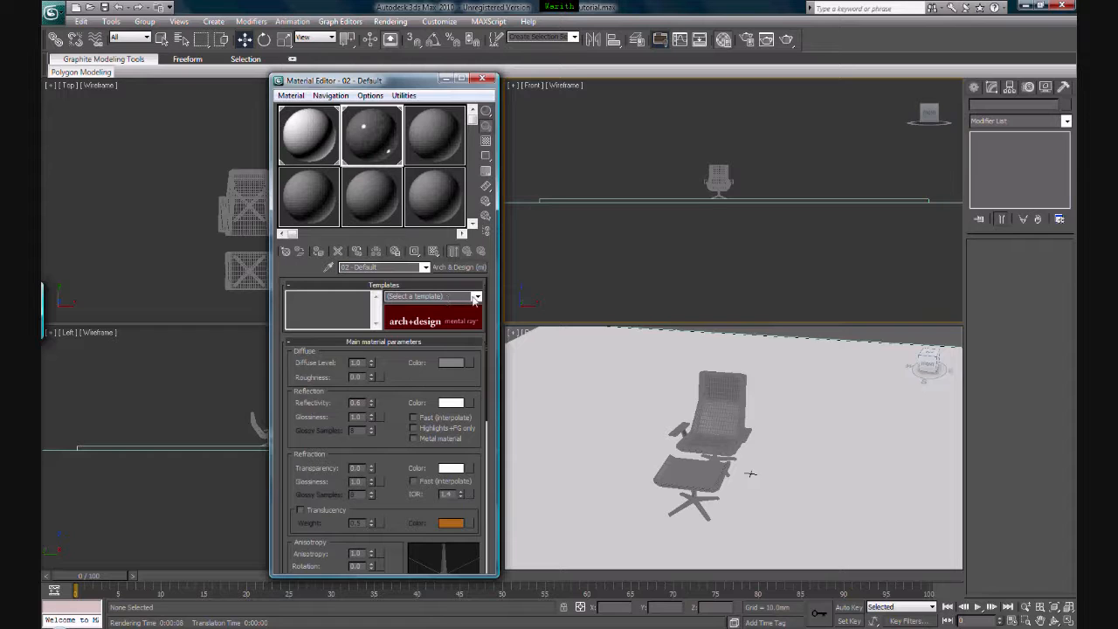
pyautogui.click(476, 297)
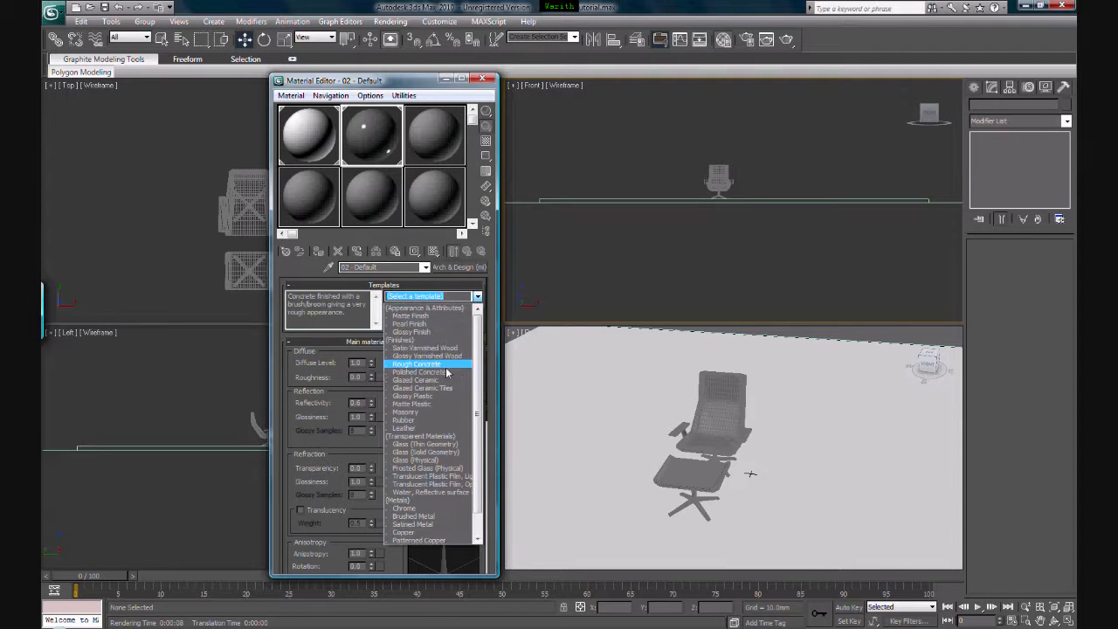
pyautogui.click(437, 429)
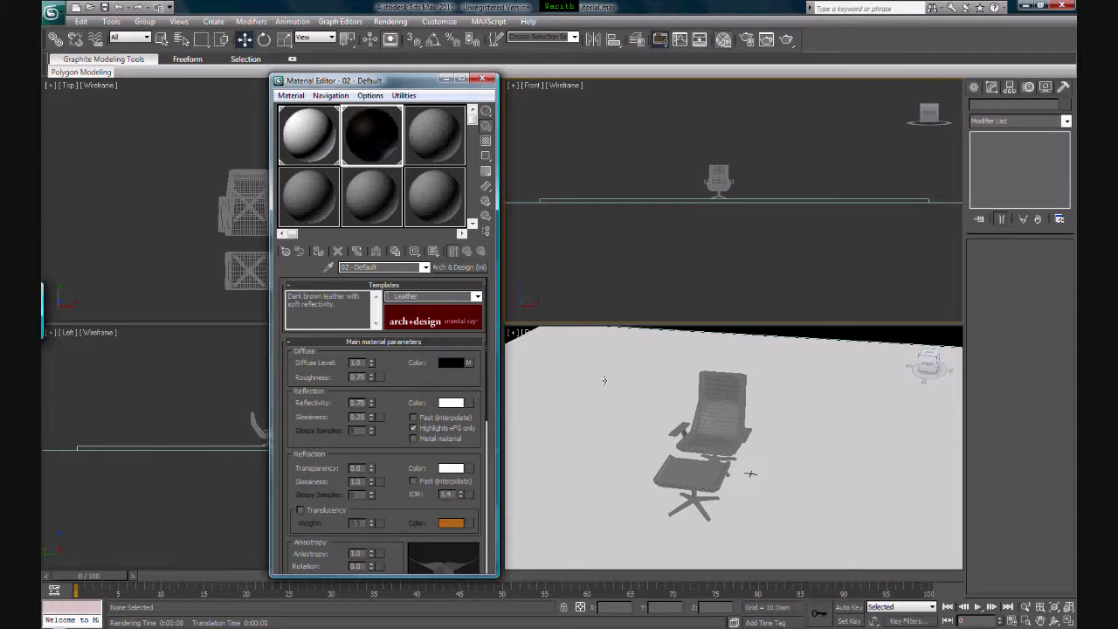
# - Set the leather material's diffuse color to dark brown, with Green 0.224 and Blue 0.02
pyautogui.rightClick(721, 417)
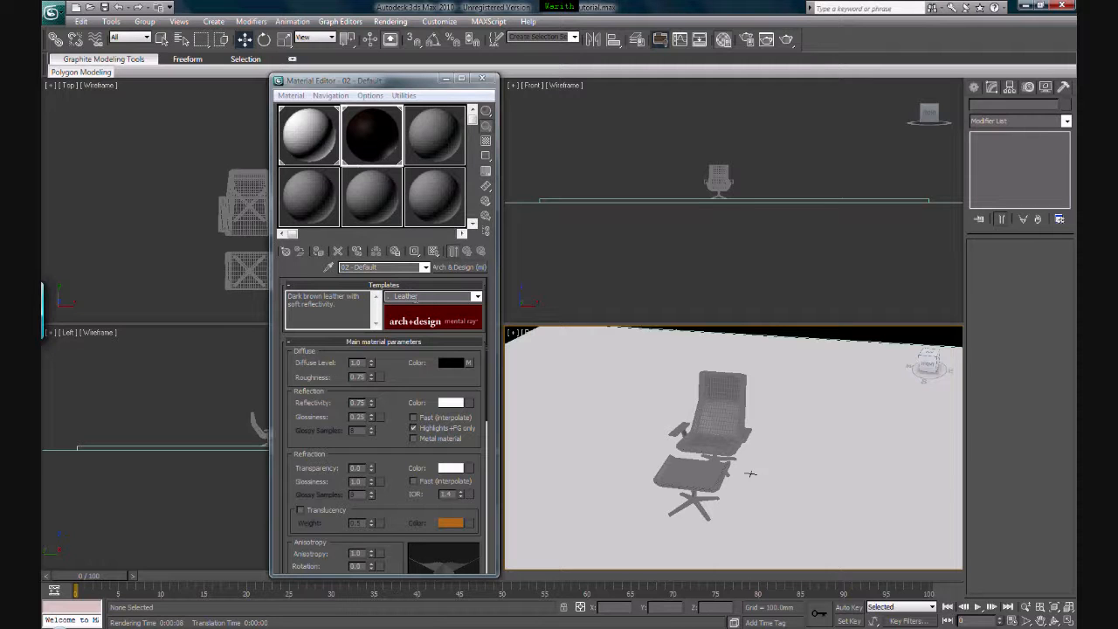
pyautogui.click(449, 366)
pyautogui.moveTo(308, 166); pyautogui.dragTo(300, 142)
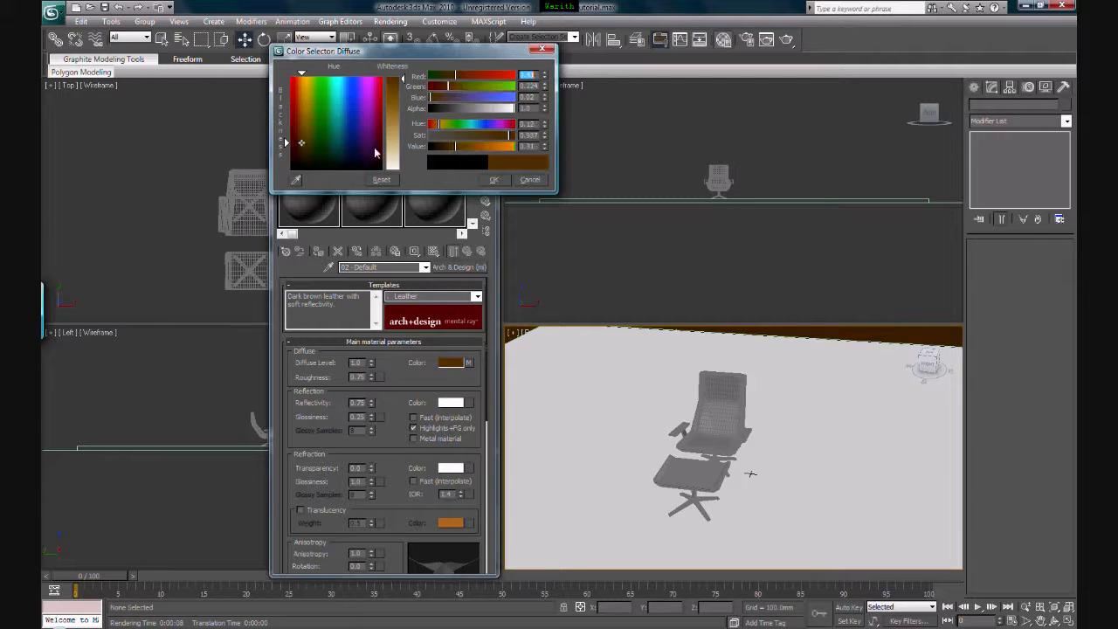
pyautogui.click(493, 180)
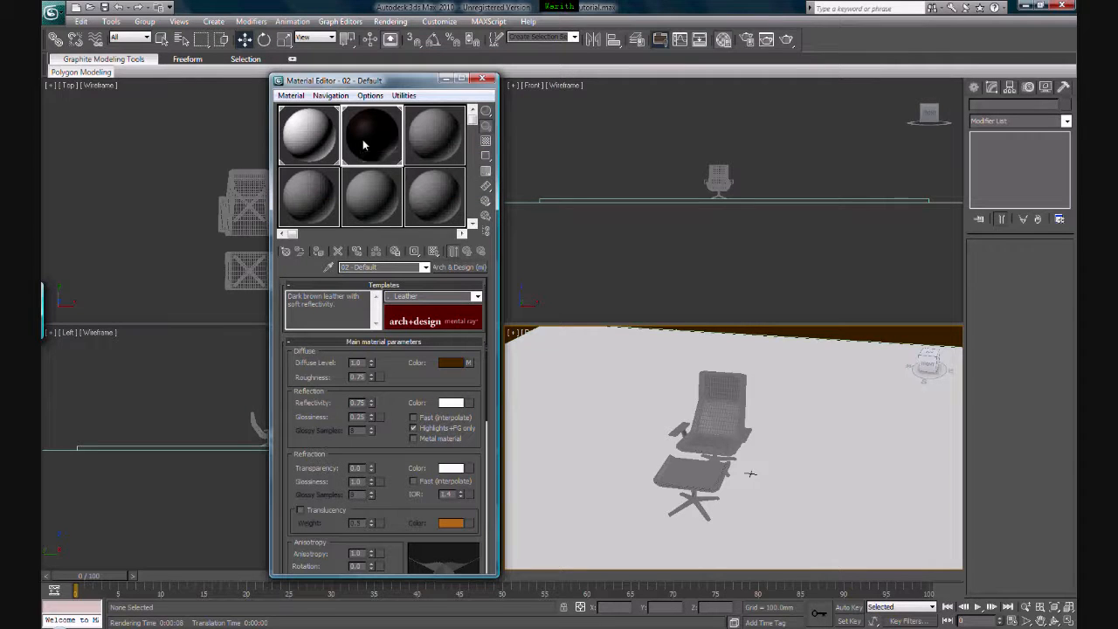
# - Open the material's diffuse noise map and set its Color #1 to a medium orange-brown
pyautogui.click(470, 364)
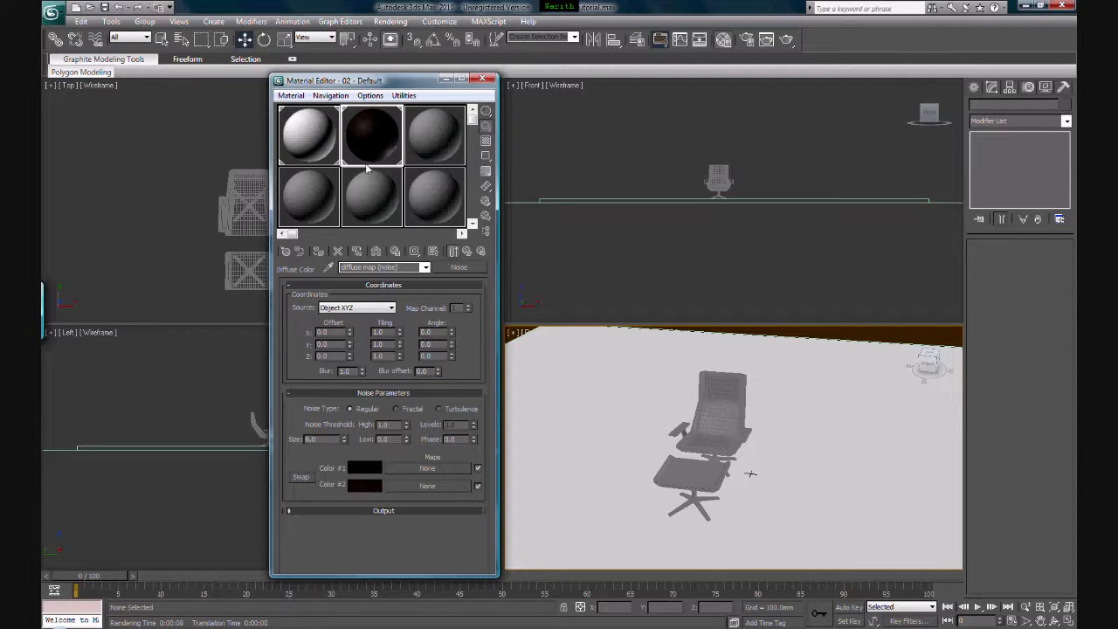
pyautogui.click(364, 471)
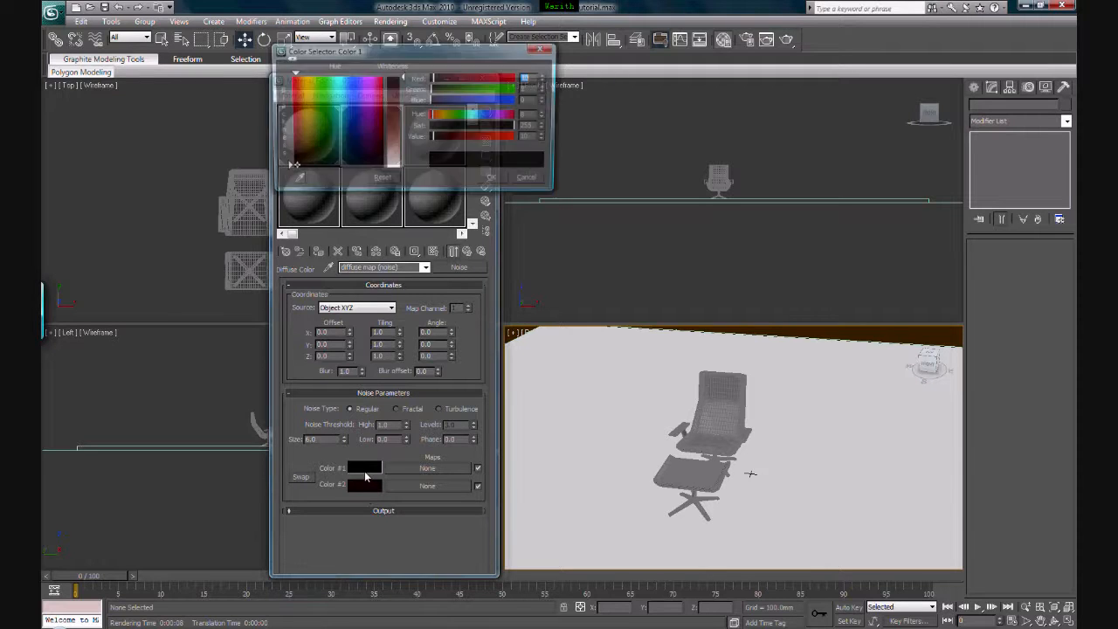
pyautogui.click(307, 142)
pyautogui.moveTo(309, 141); pyautogui.dragTo(302, 136)
pyautogui.moveTo(400, 127); pyautogui.dragTo(398, 88)
pyautogui.click(493, 179)
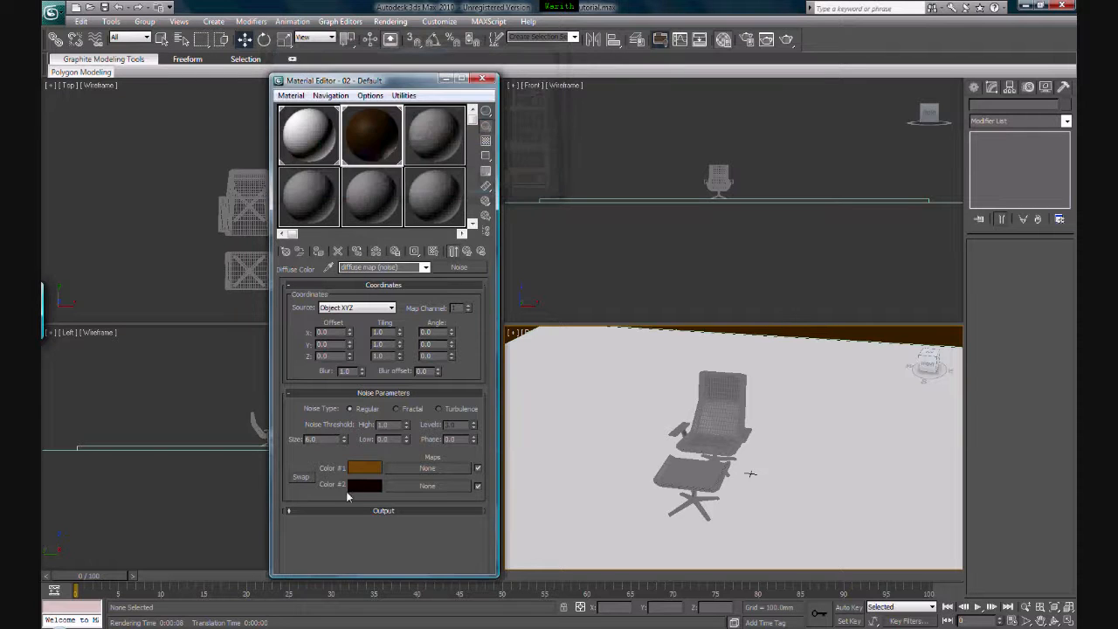
# - Set the noise map's Color #2 to a darker brown and return to the parent material
pyautogui.click(364, 486)
pyautogui.moveTo(297, 156); pyautogui.dragTo(301, 153)
pyautogui.moveTo(401, 79)
pyautogui.mouseDown()
pyautogui.moveTo(399, 102)
pyautogui.moveTo(393, 87)
pyautogui.mouseUp()
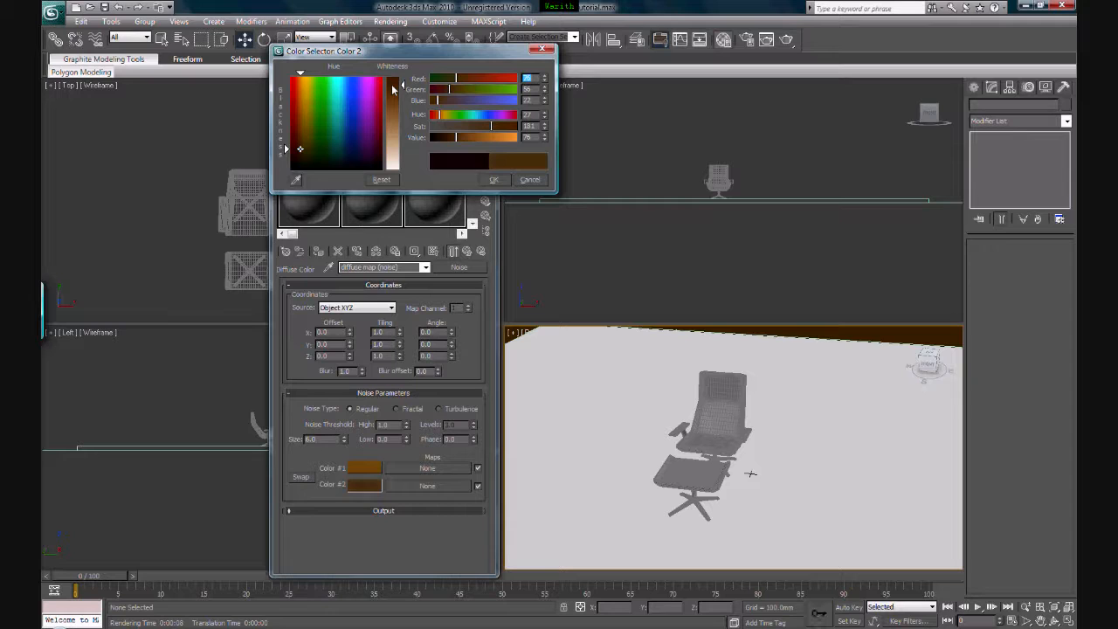
pyautogui.click(494, 180)
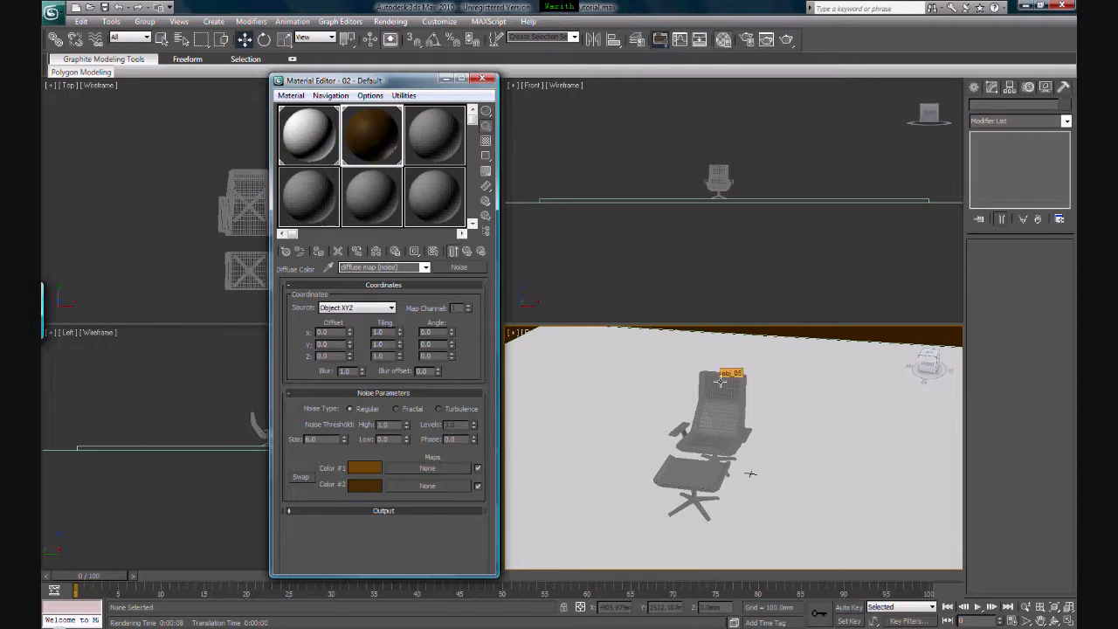
pyautogui.click(469, 252)
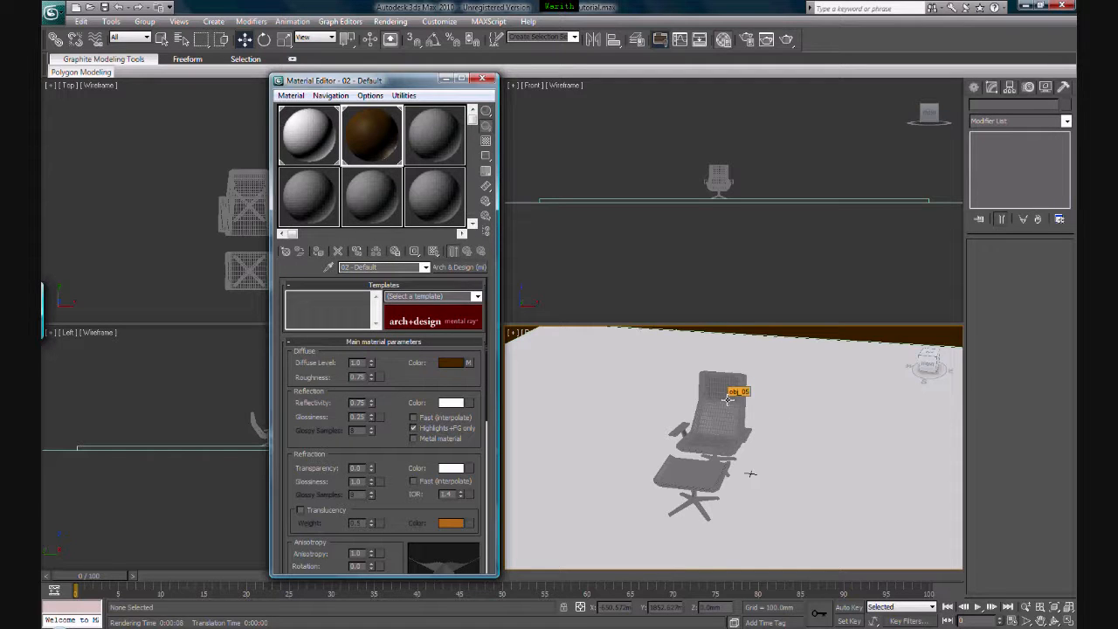
# - Assign the brown leather material to the armchair's seat shell and the footstool cushion, and close the Material Editor
pyautogui.click(728, 398)
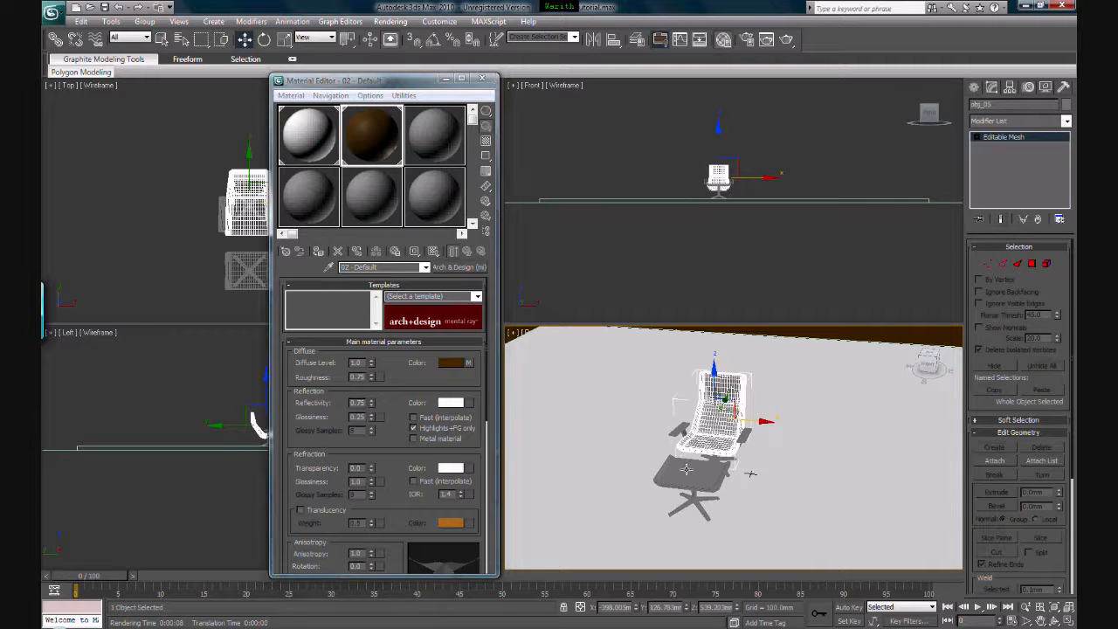
pyautogui.keyDown('ctrl'); pyautogui.click(687, 470); pyautogui.keyUp('ctrl')
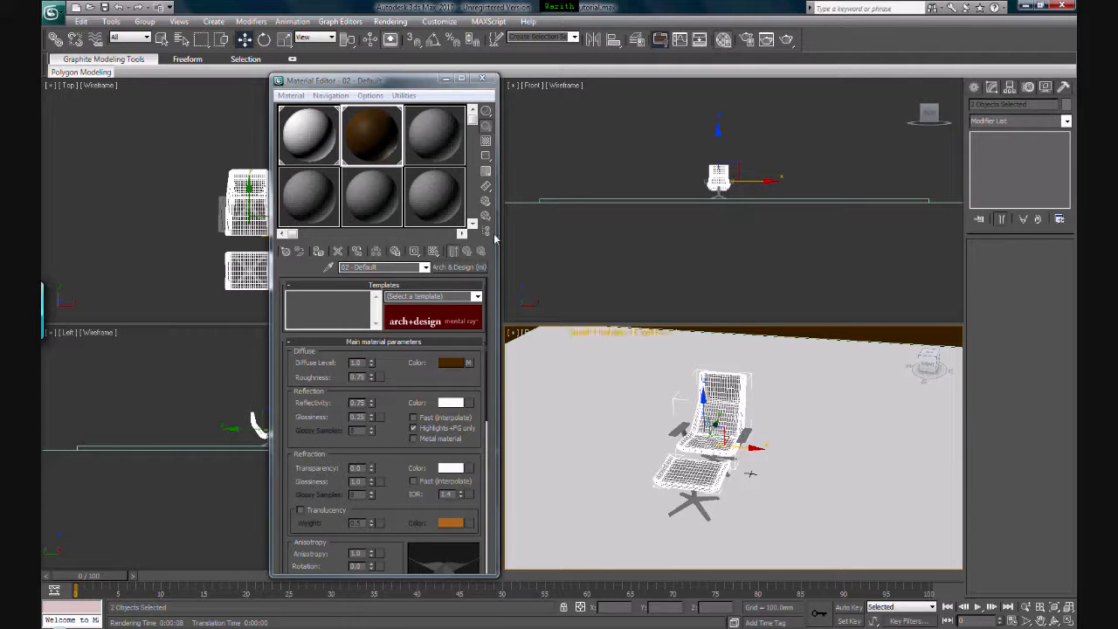
pyautogui.click(319, 251)
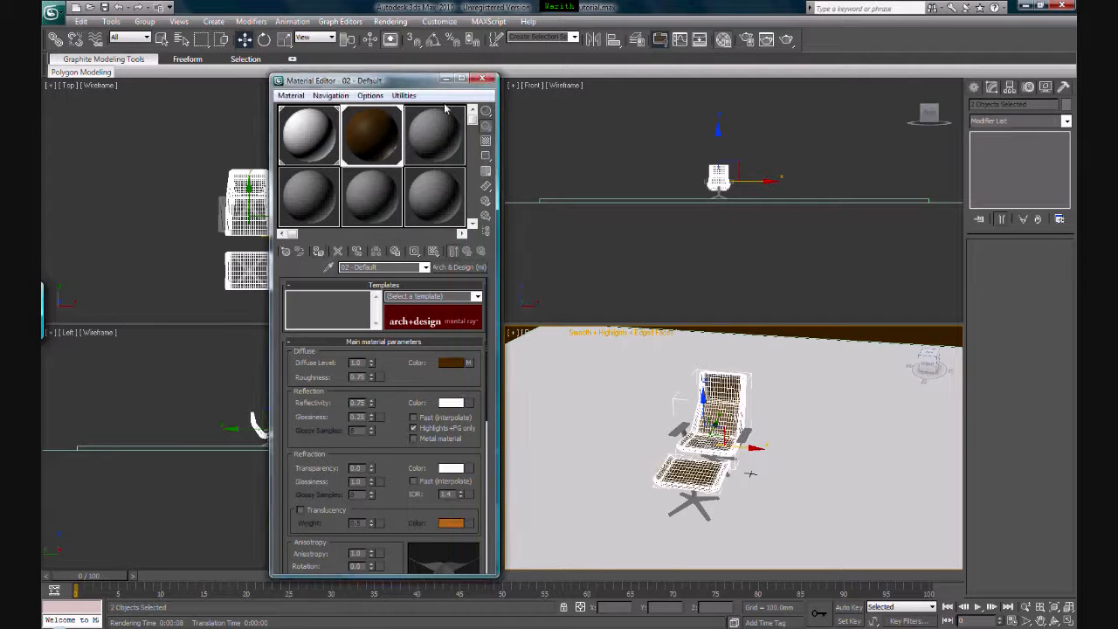
pyautogui.click(482, 80)
pyautogui.click(784, 356)
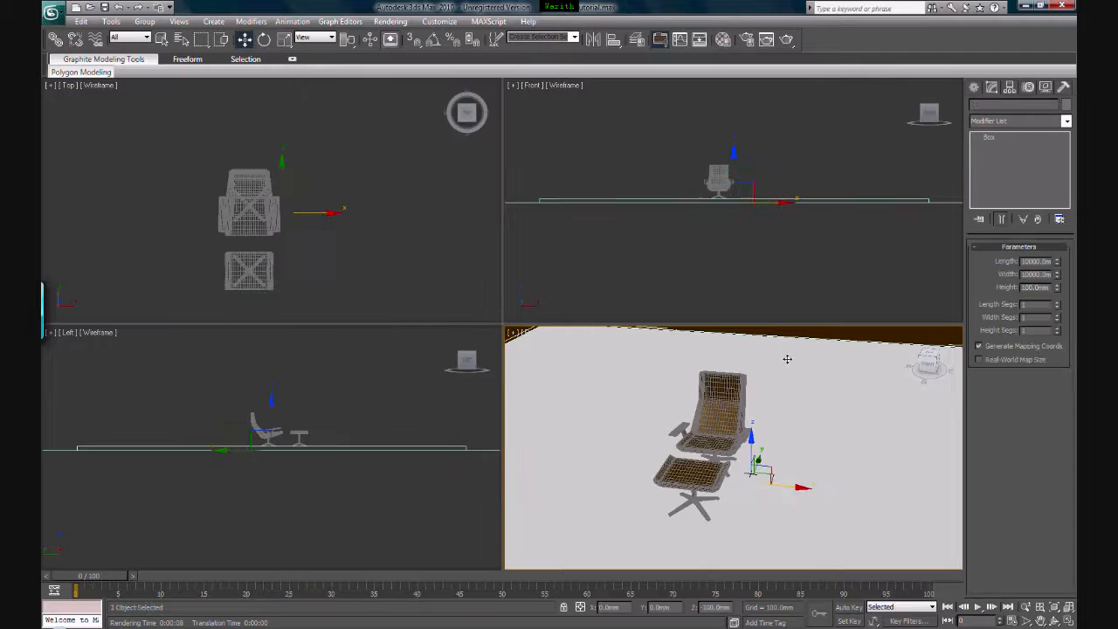
pyautogui.scroll(3, 715, 406)
pyautogui.moveTo(716, 406)
pyautogui.mouseDown(button='middle')
pyautogui.moveTo(668, 368)
pyautogui.moveTo(718, 402)
pyautogui.moveTo(740, 382)
pyautogui.moveTo(653, 358)
pyautogui.moveTo(712, 401)
pyautogui.mouseUp(button='middle')
pyautogui.moveTo(672, 521); pyautogui.dragTo(668, 515, button='middle')
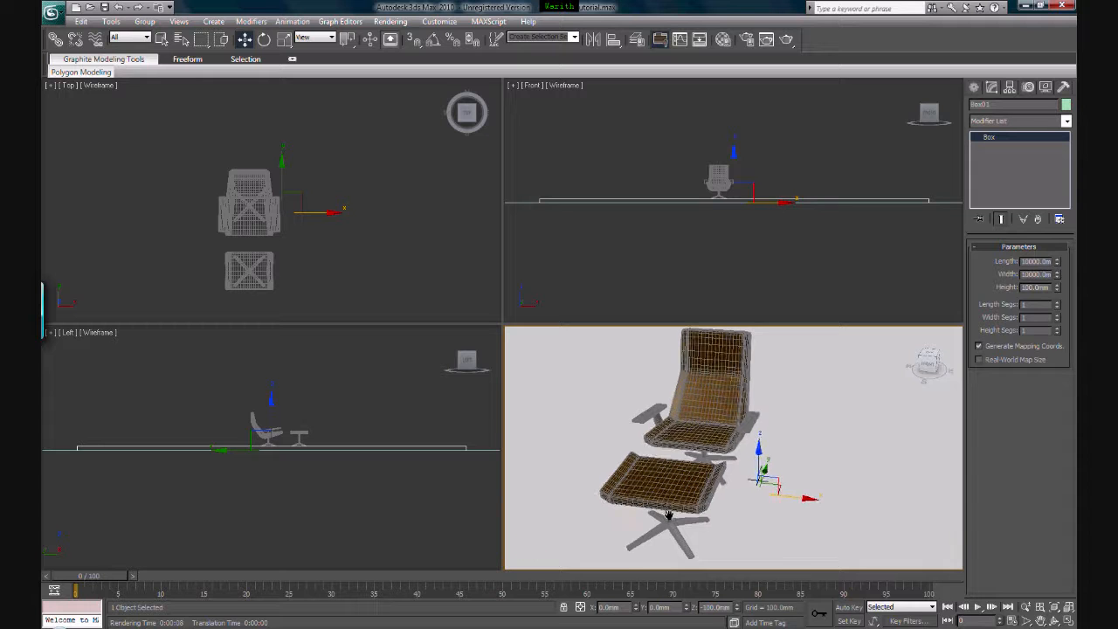
# - Turn the third material slot into an Arch & Design (mi) material using the Chrome template
pyautogui.click(723, 39)
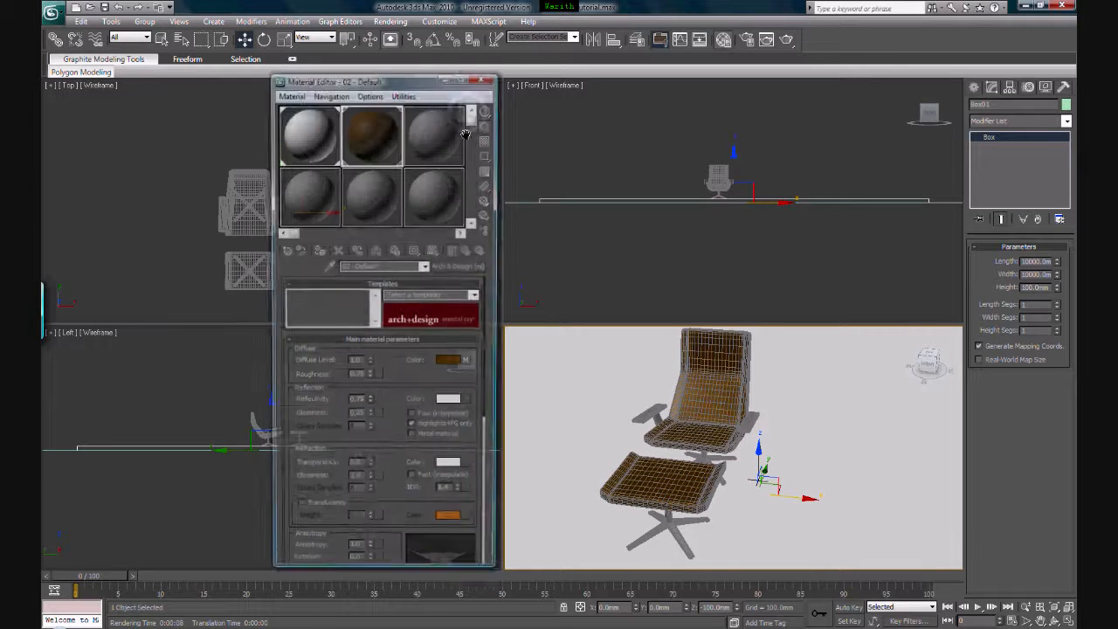
pyautogui.click(437, 150)
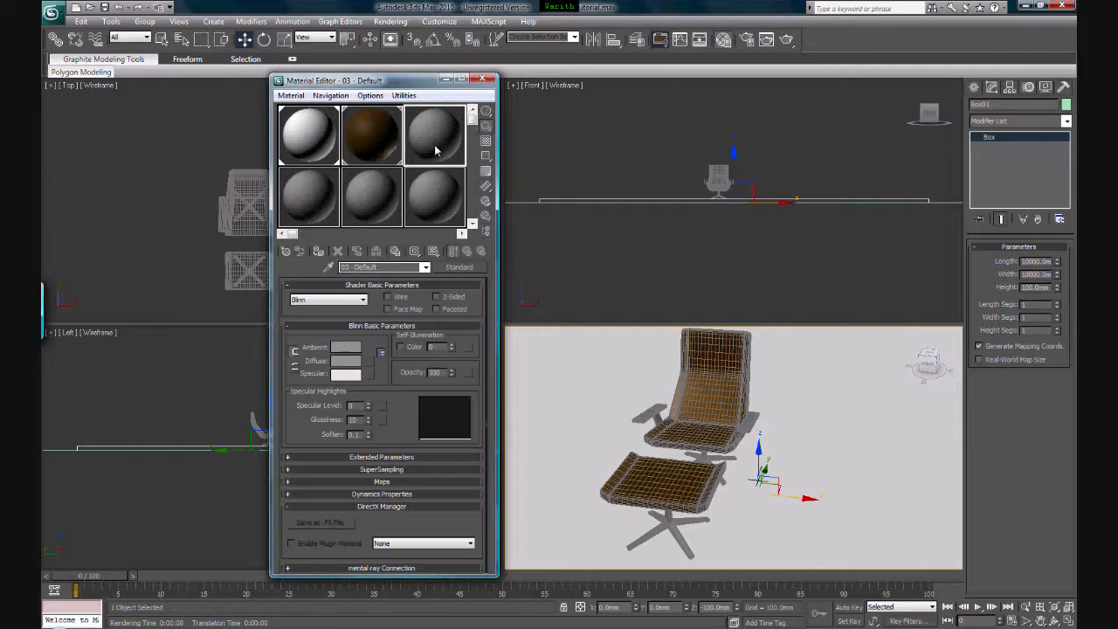
pyautogui.click(459, 266)
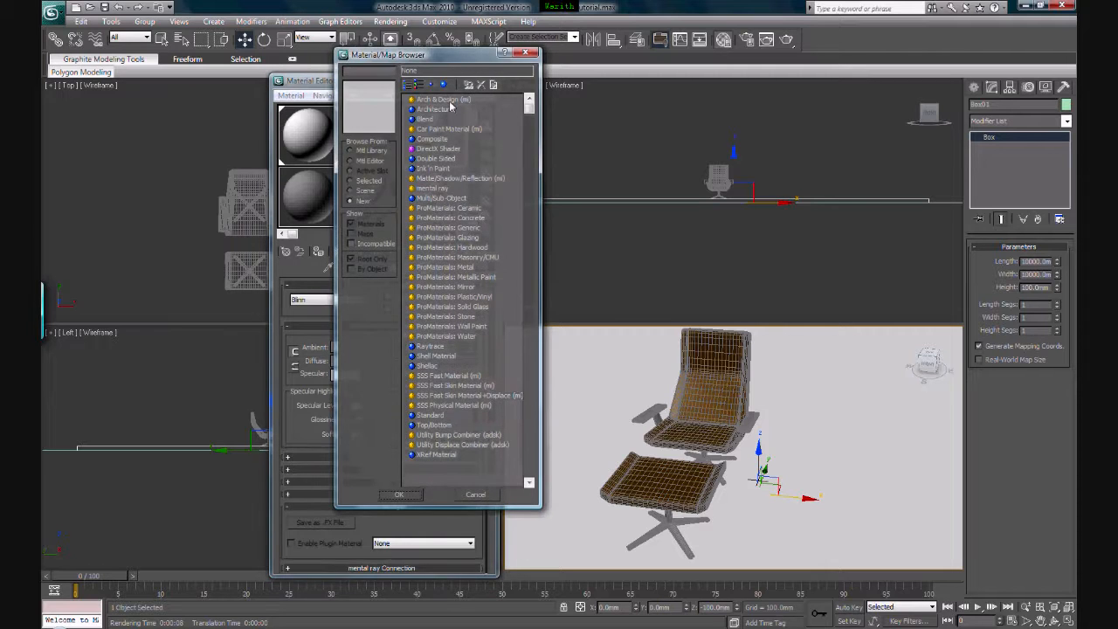
pyautogui.doubleClick(450, 105)
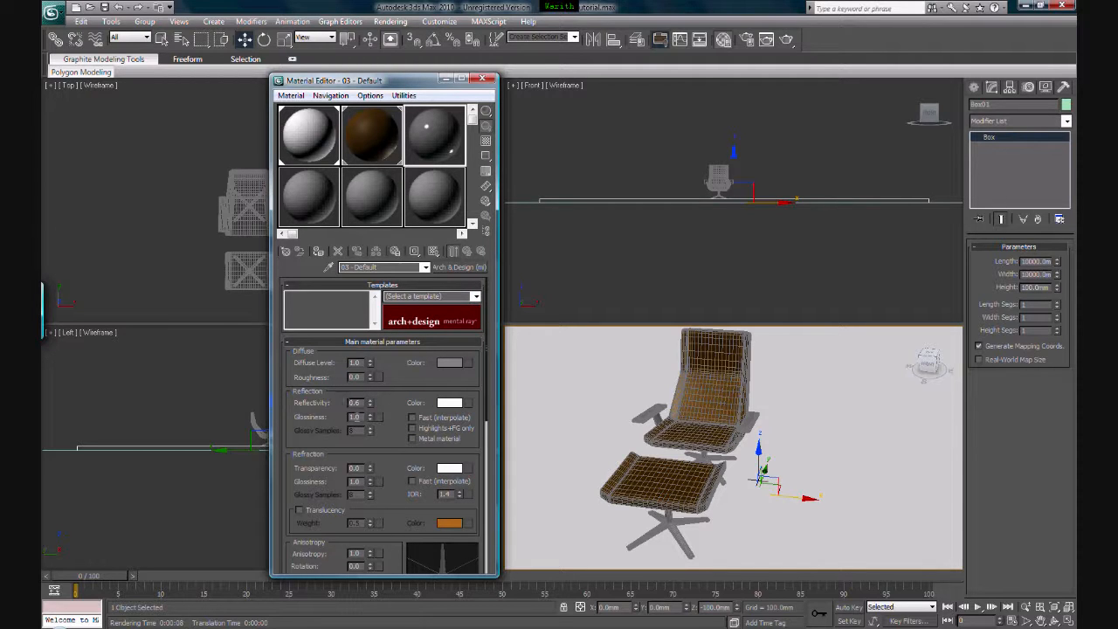
pyautogui.click(475, 297)
pyautogui.scroll(-1, 477, 339)
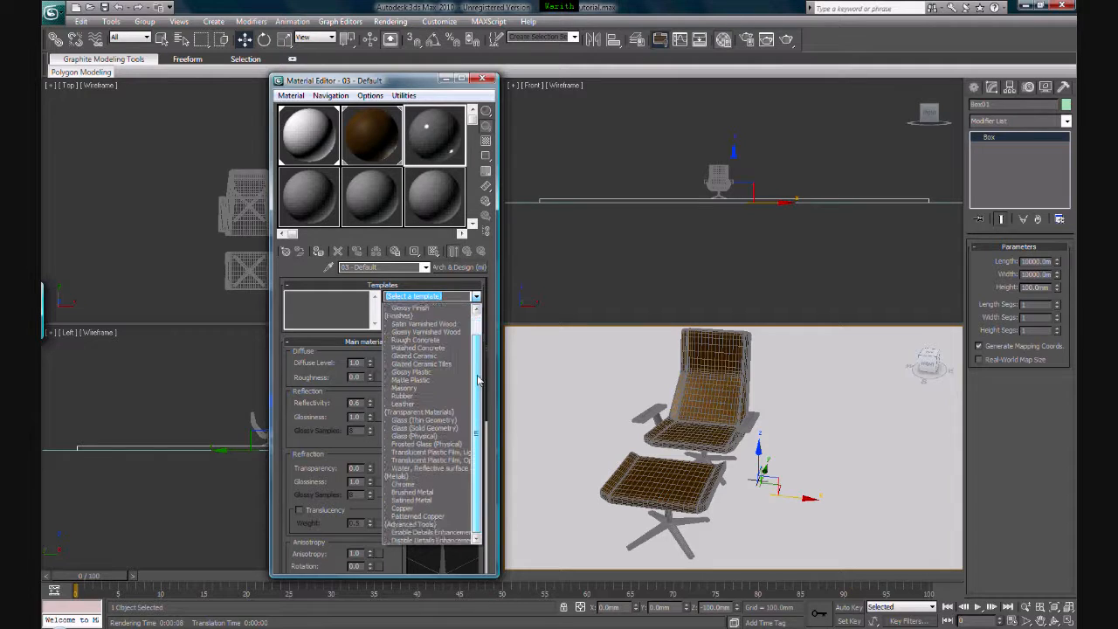
pyautogui.click(404, 485)
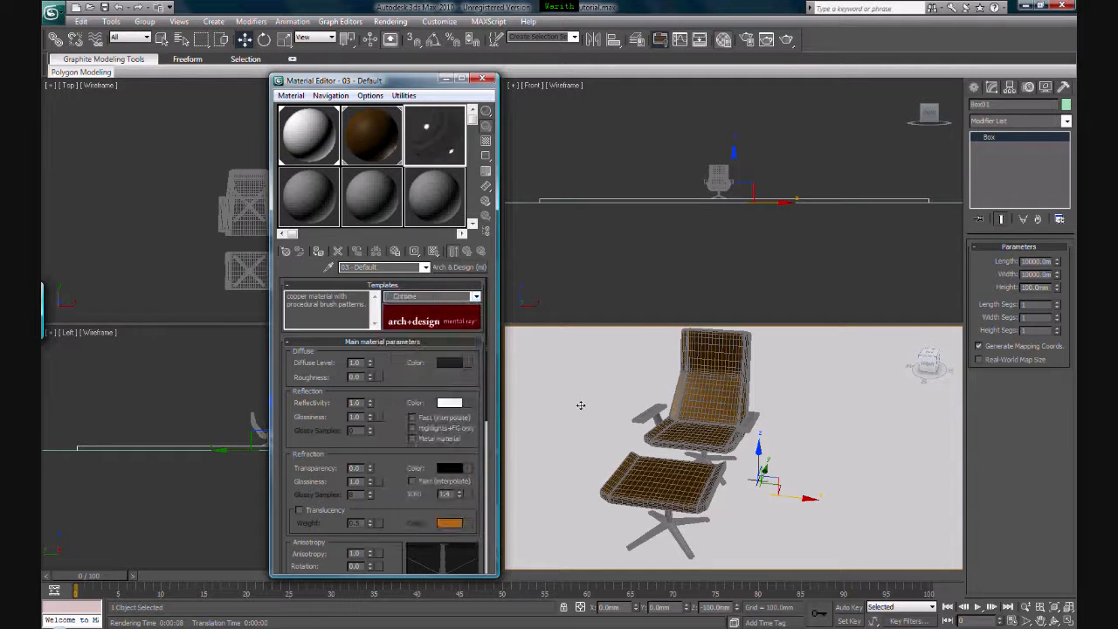
# - Select the armrests, arm frame and both star bases, then test the selection by moving it aside and undo the move
pyautogui.click(653, 412)
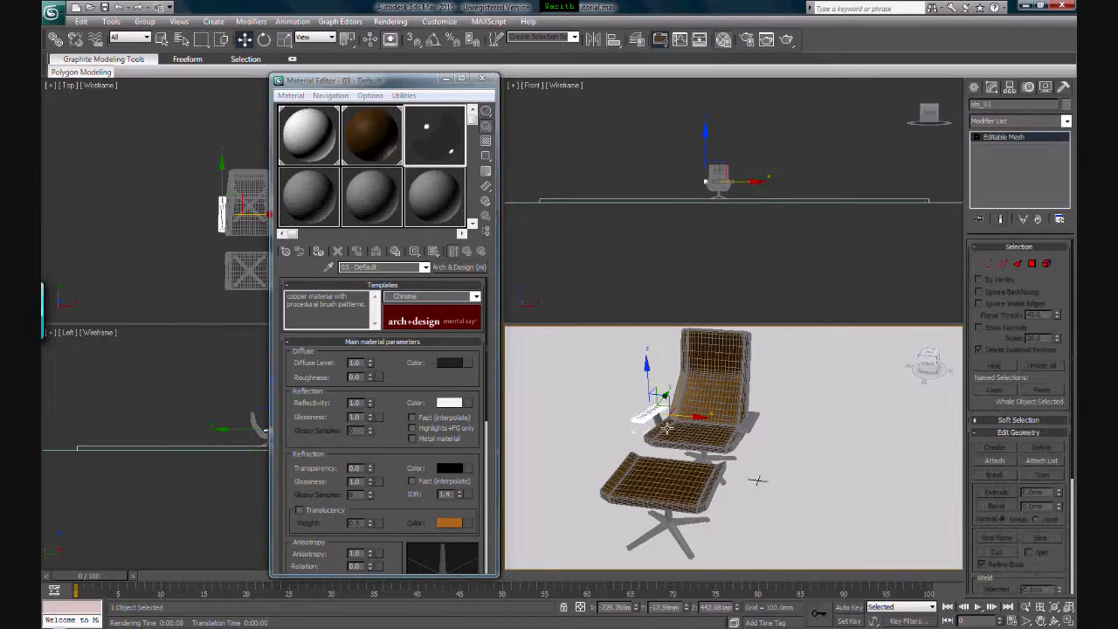
pyautogui.keyDown('ctrl'); pyautogui.click(732, 421); pyautogui.keyUp('ctrl')
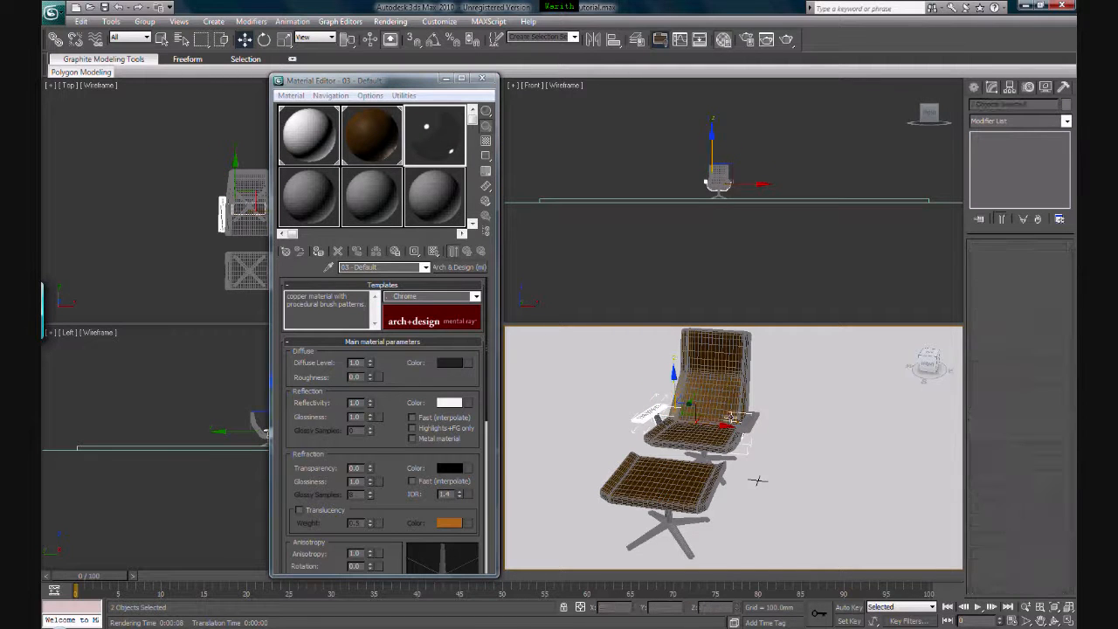
pyautogui.keyDown('ctrl'); pyautogui.click(752, 418); pyautogui.keyUp('ctrl')
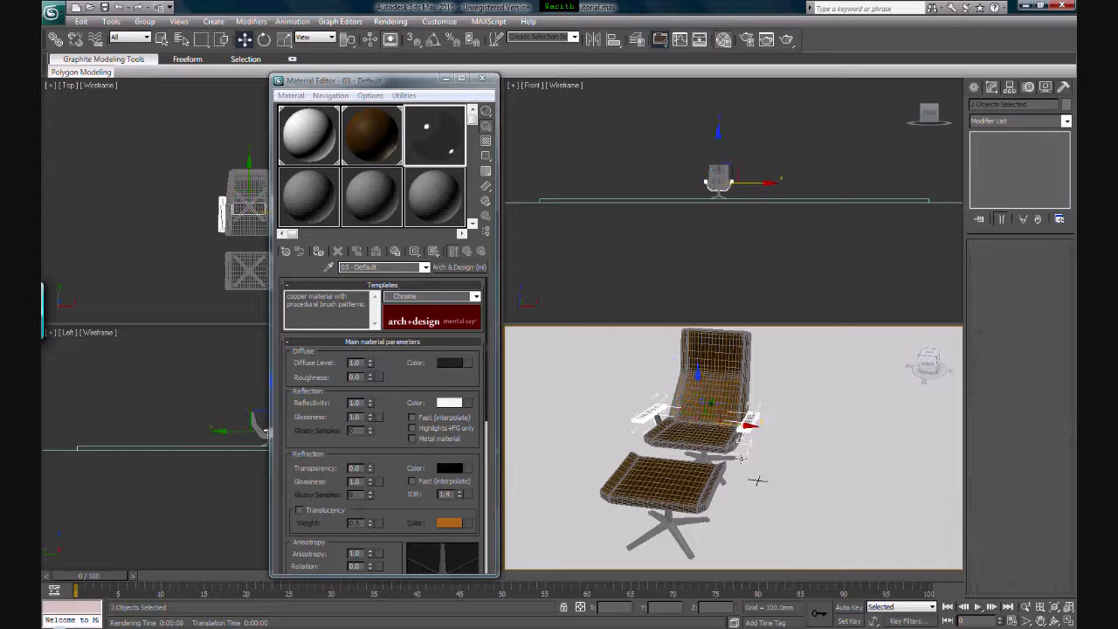
pyautogui.keyDown('ctrl'); pyautogui.click(734, 458); pyautogui.keyUp('ctrl')
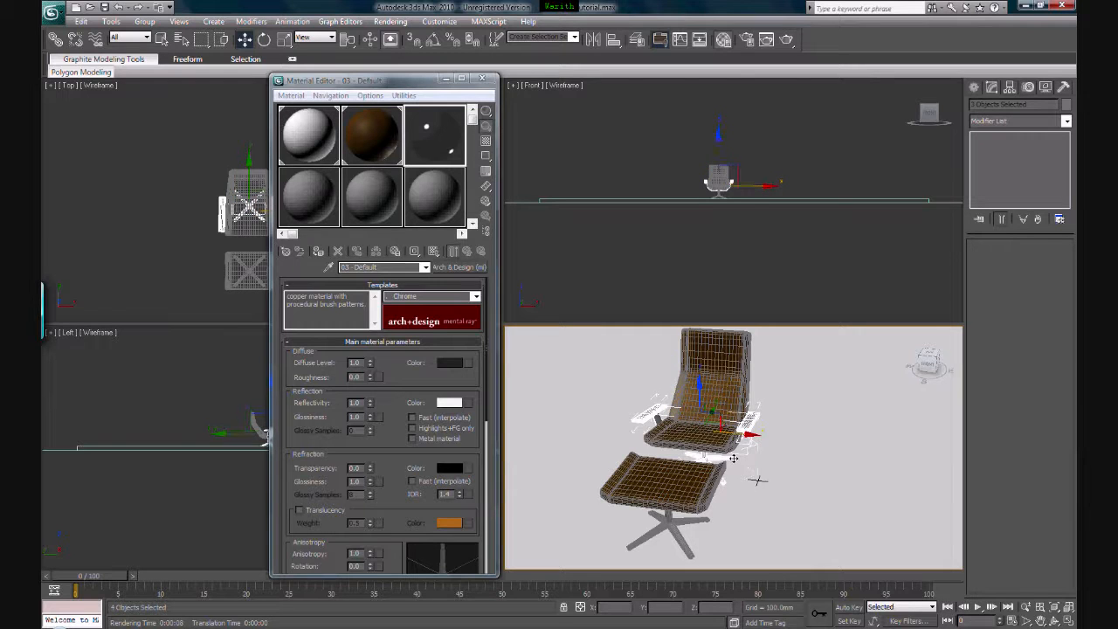
pyautogui.keyDown('ctrl'); pyautogui.click(673, 529); pyautogui.keyUp('ctrl')
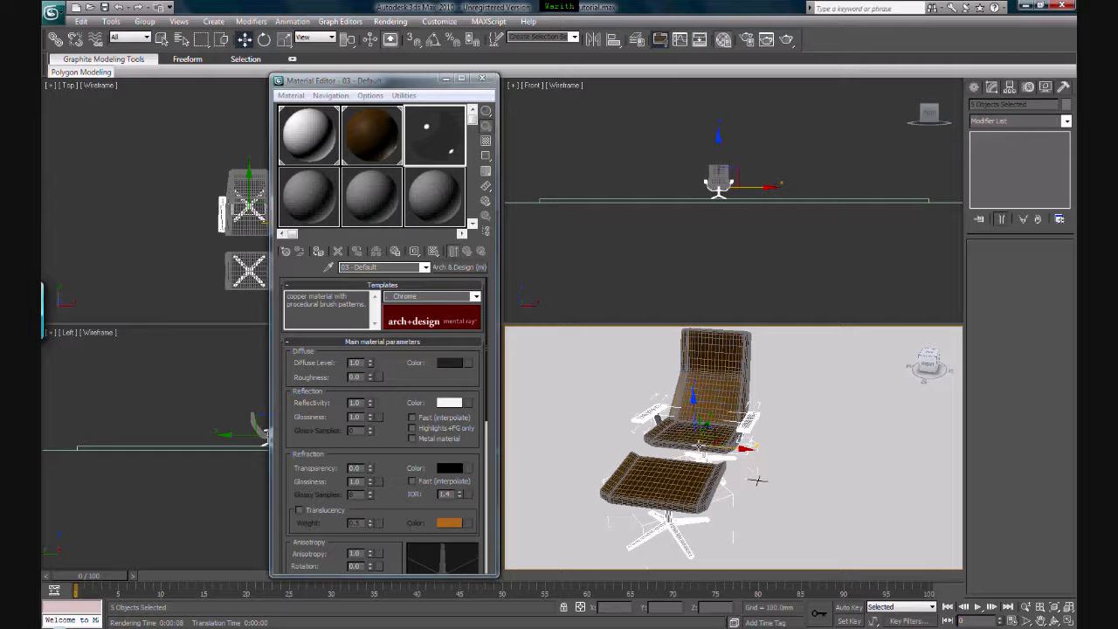
pyautogui.moveTo(680, 442); pyautogui.dragTo(881, 478)
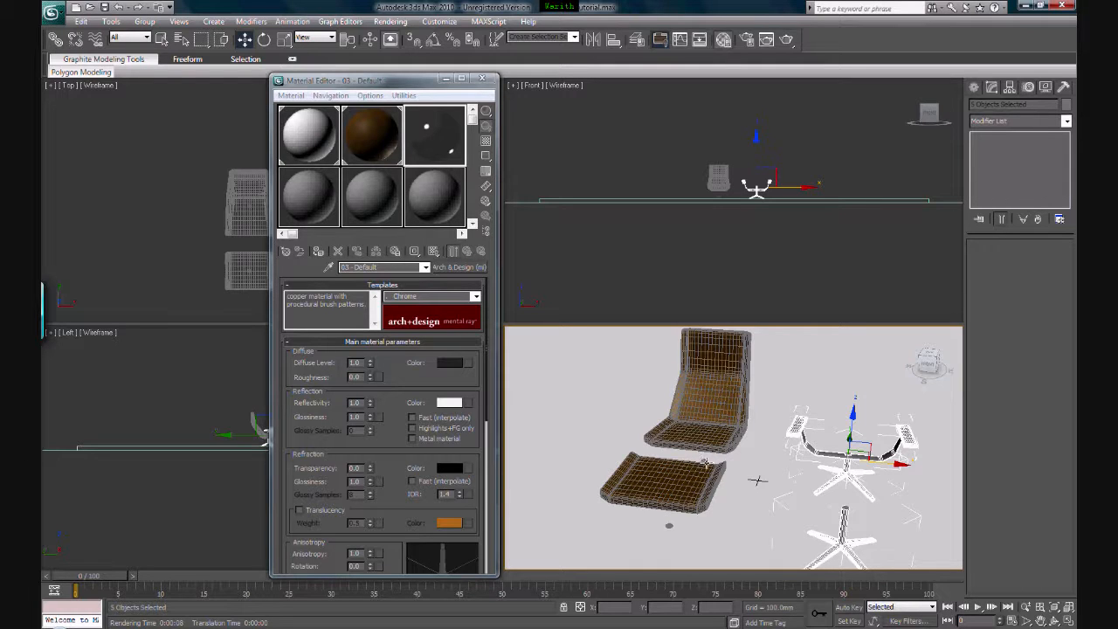
pyautogui.hotkey('ctrl', 'z')
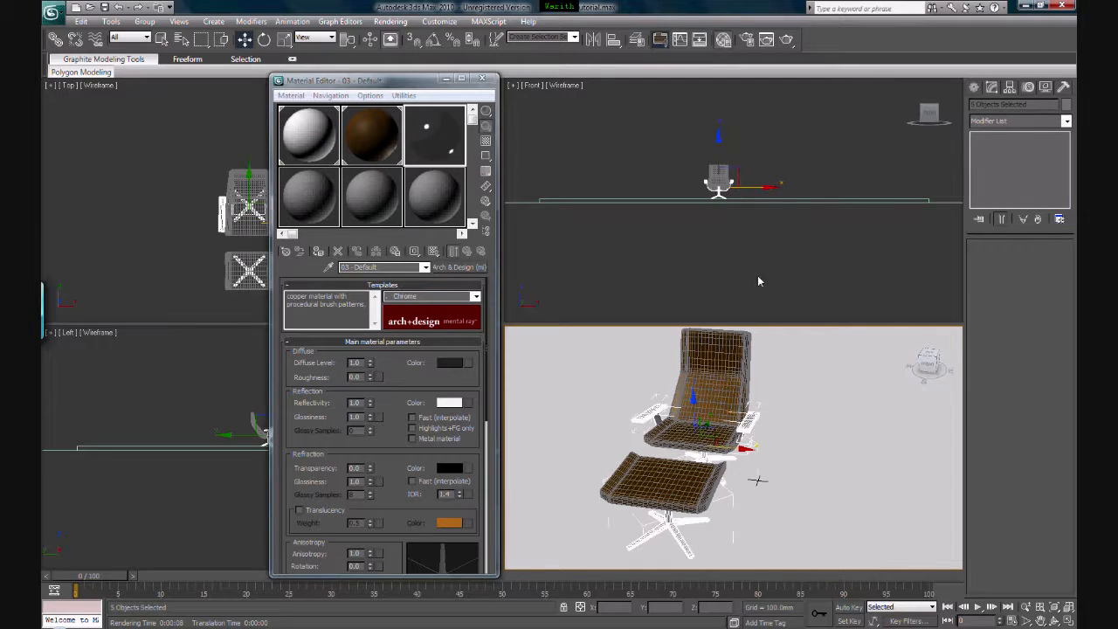
# - Reselect all parts of both bases plus the armrests and arm frame, checking the selection with a trial move and undoing it
pyautogui.scroll(6, 730, 196)
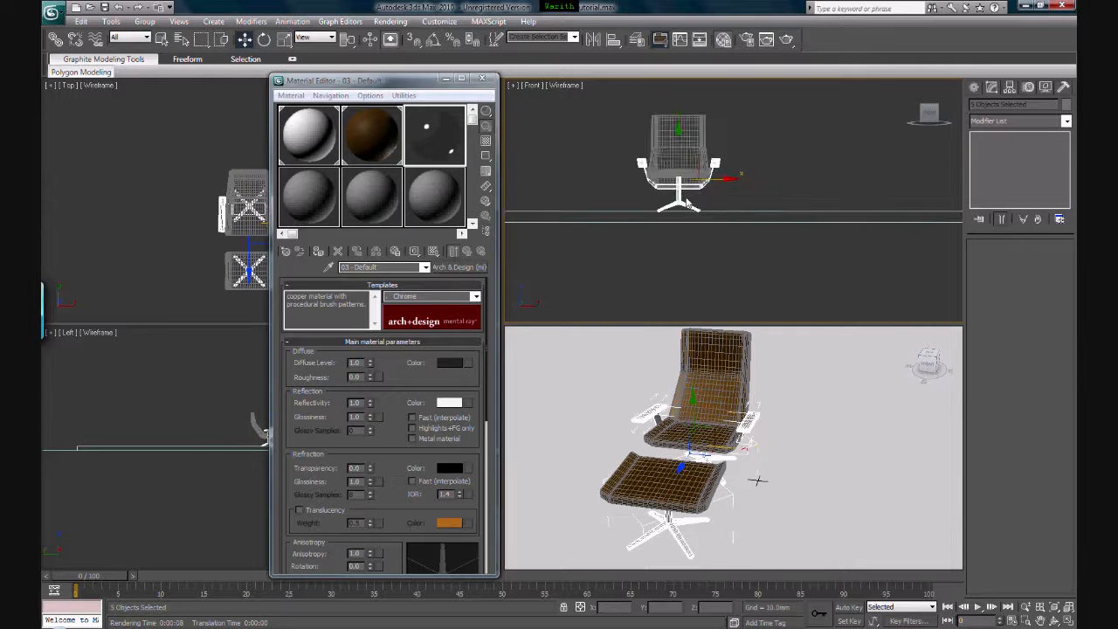
pyautogui.scroll(8, 715, 207)
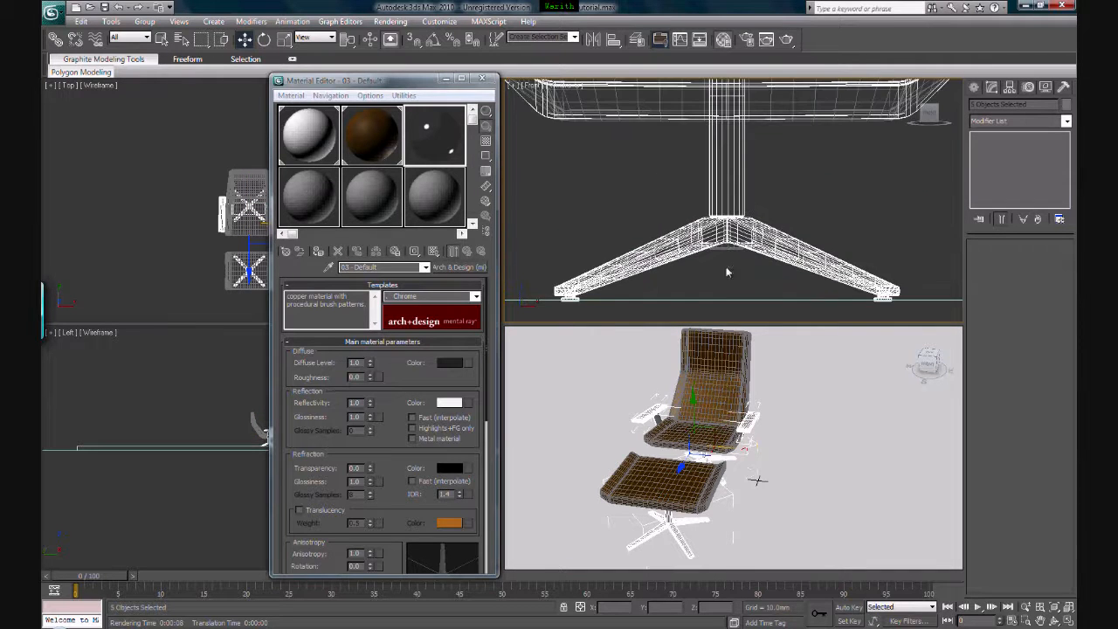
pyautogui.scroll(-2, 723, 248)
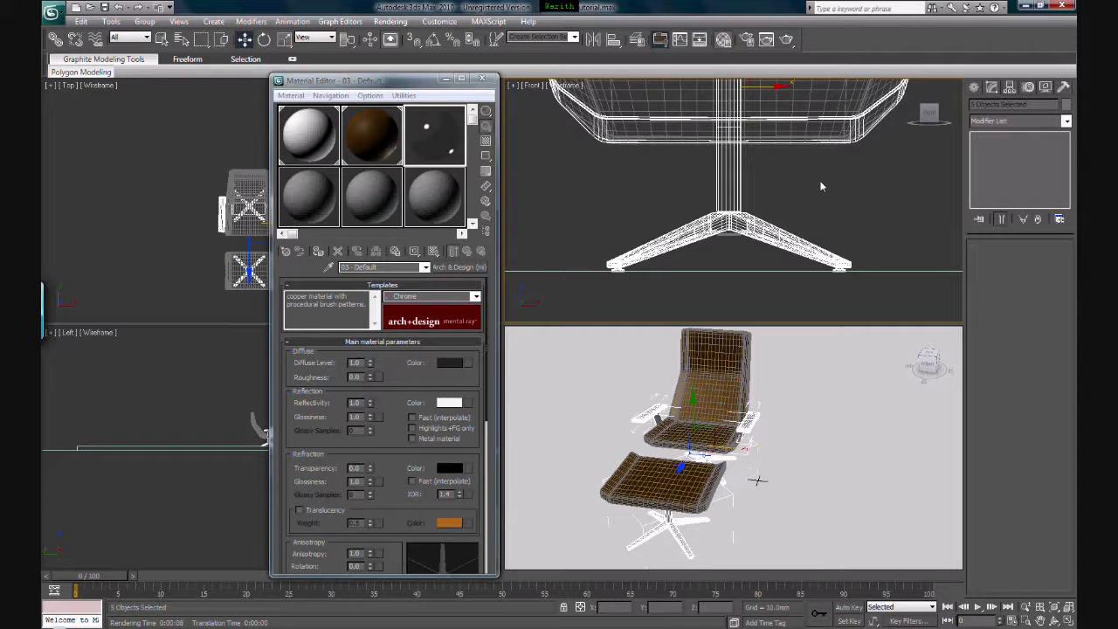
pyautogui.click(759, 217)
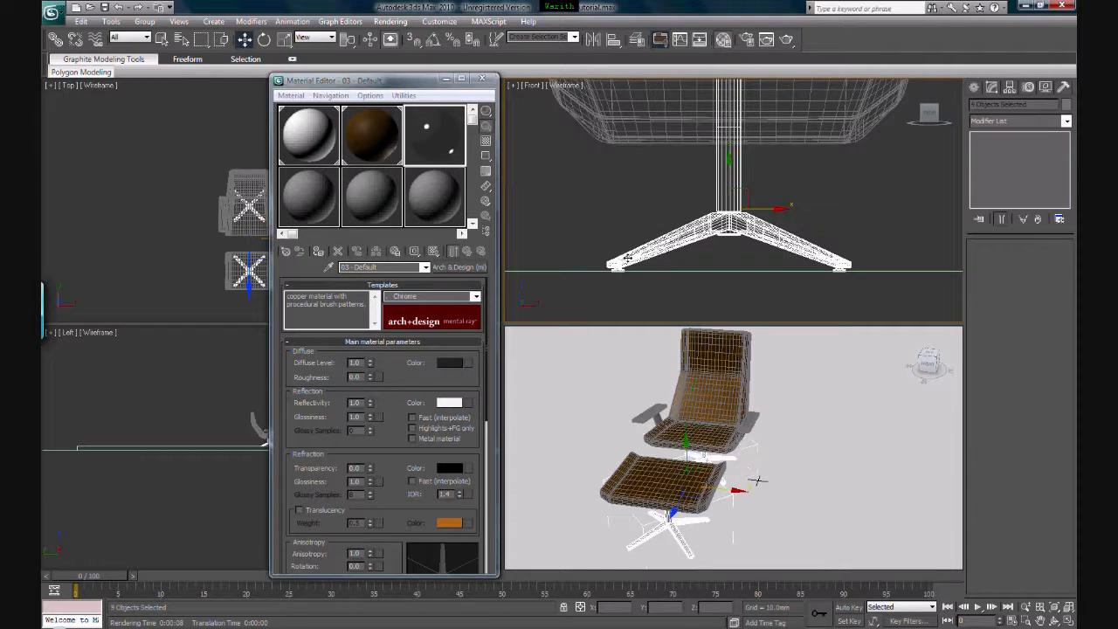
pyautogui.scroll(-5, 759, 217)
pyautogui.moveTo(816, 170); pyautogui.dragTo(803, 208, button='middle')
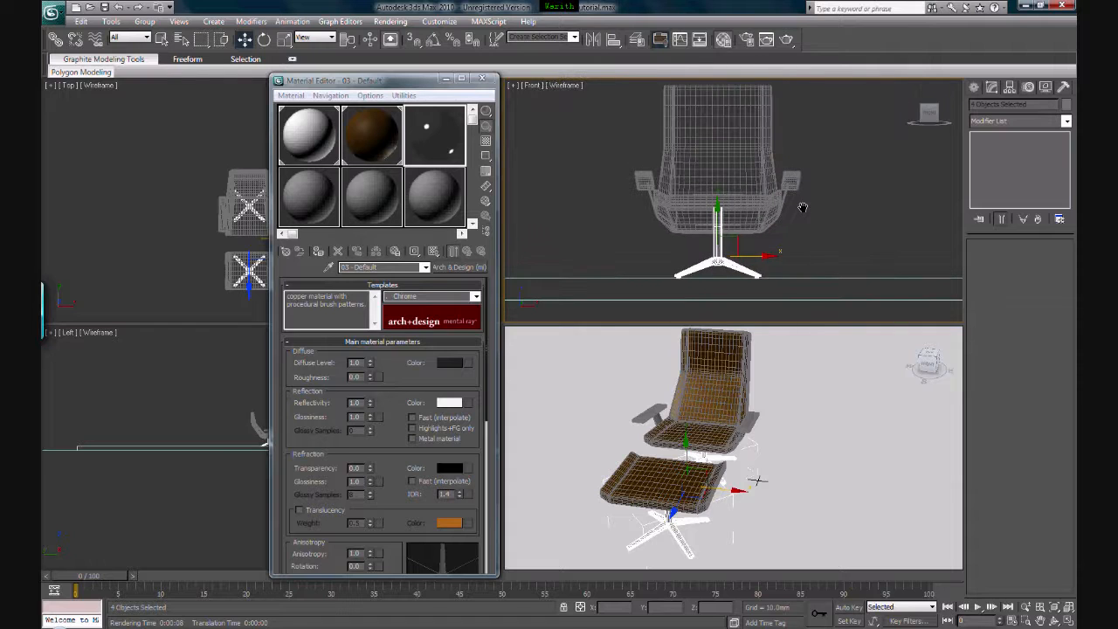
pyautogui.keyDown('ctrl'); pyautogui.moveTo(795, 185); pyautogui.dragTo(792, 186); pyautogui.keyUp('ctrl')
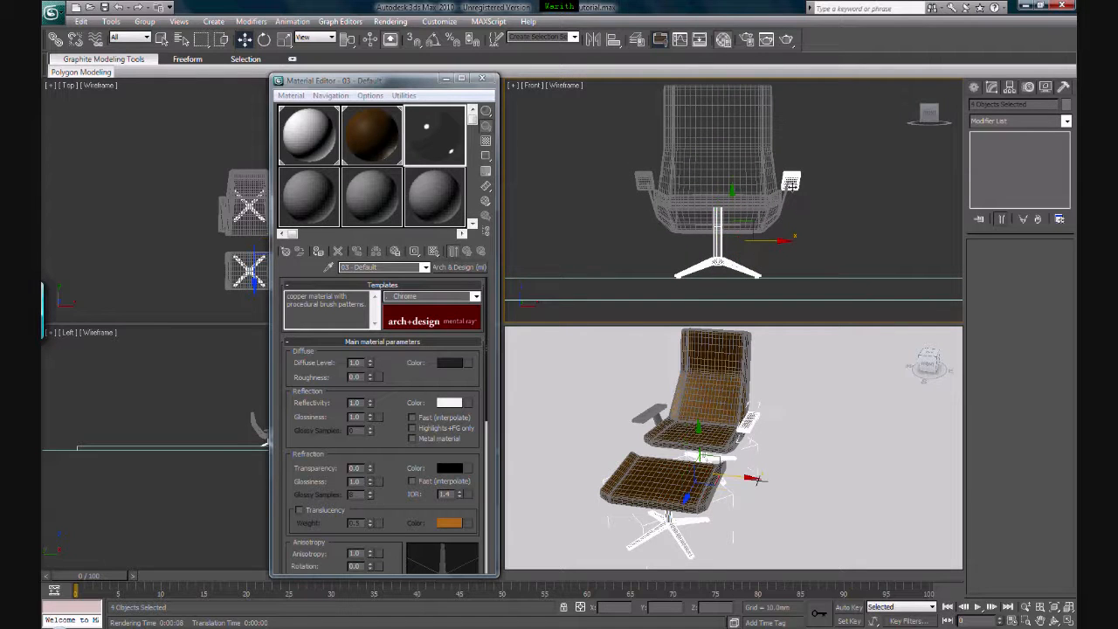
pyautogui.keyDown('ctrl'); pyautogui.click(649, 188); pyautogui.keyUp('ctrl')
pyautogui.keyDown('ctrl'); pyautogui.click(648, 195); pyautogui.keyUp('ctrl')
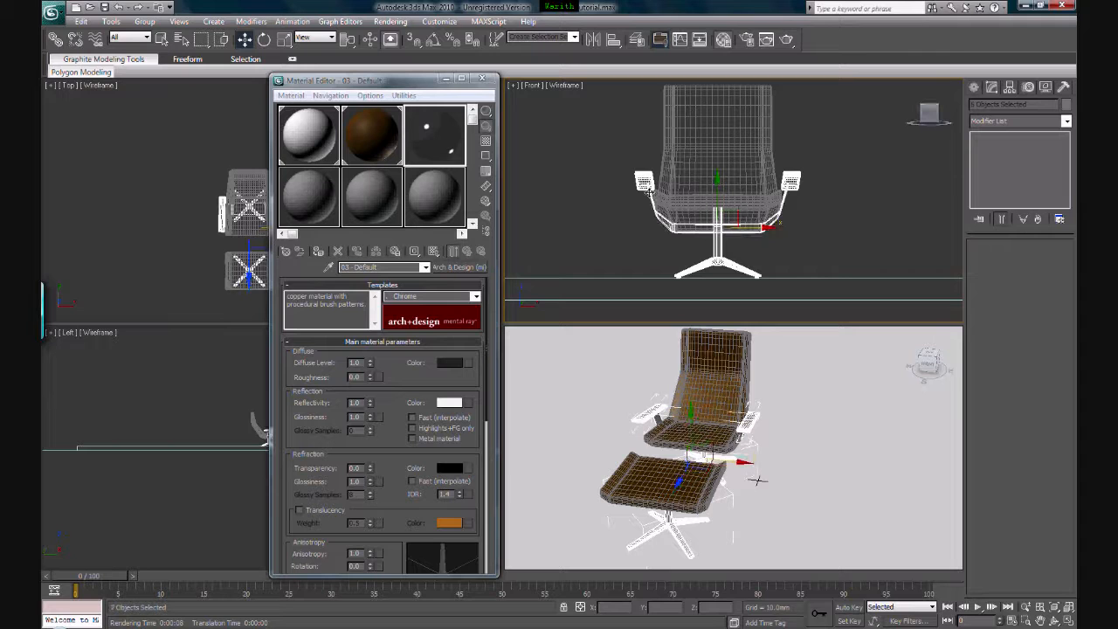
pyautogui.moveTo(781, 229); pyautogui.dragTo(817, 236)
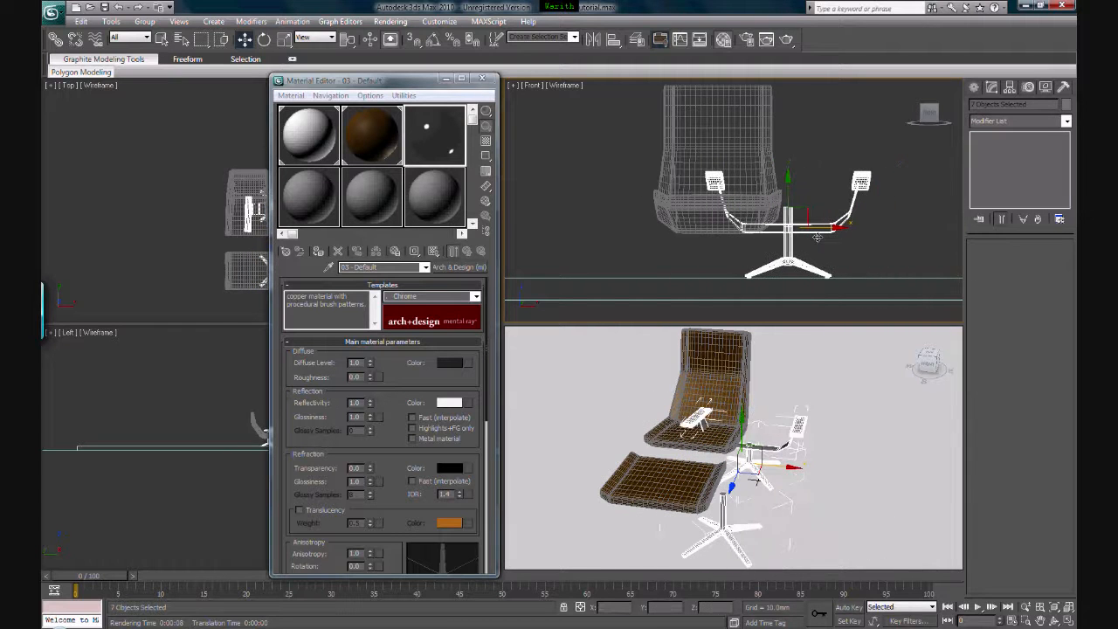
pyautogui.hotkey('ctrl', 'z')
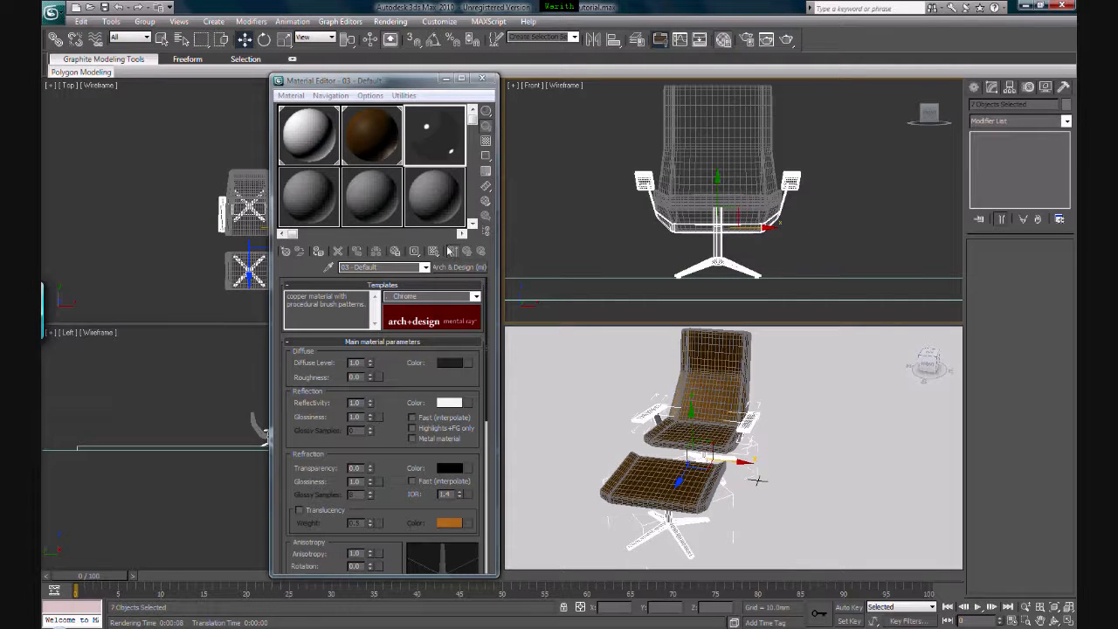
# - Assign the chrome material to the selected armrests, frame and bases, close the Material Editor and clear the selection
pyautogui.click(320, 253)
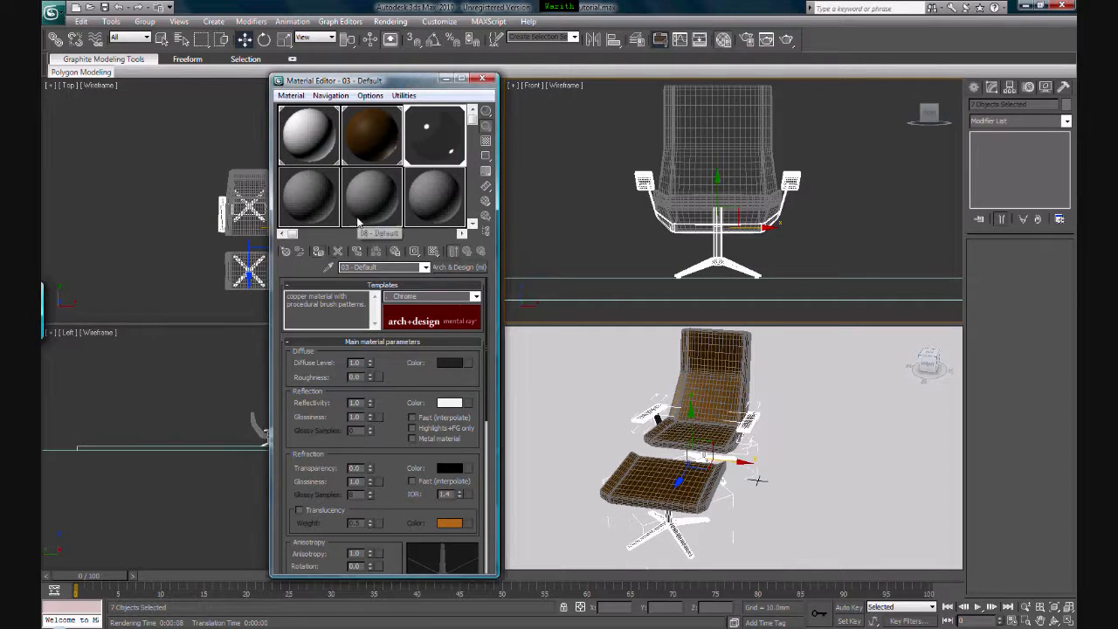
pyautogui.click(479, 80)
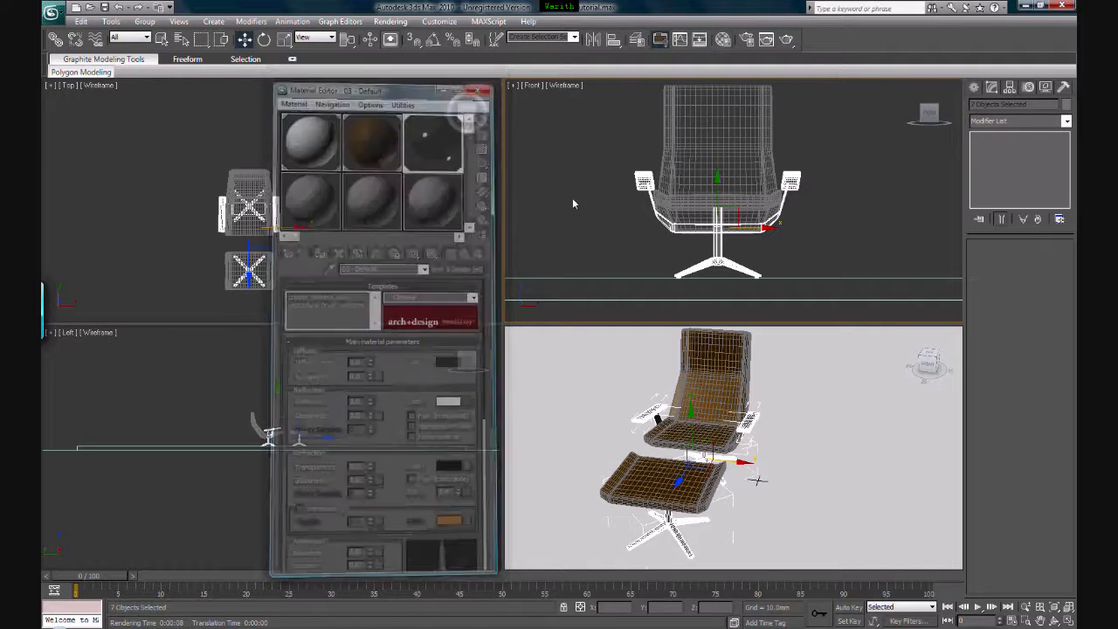
pyautogui.click(587, 209)
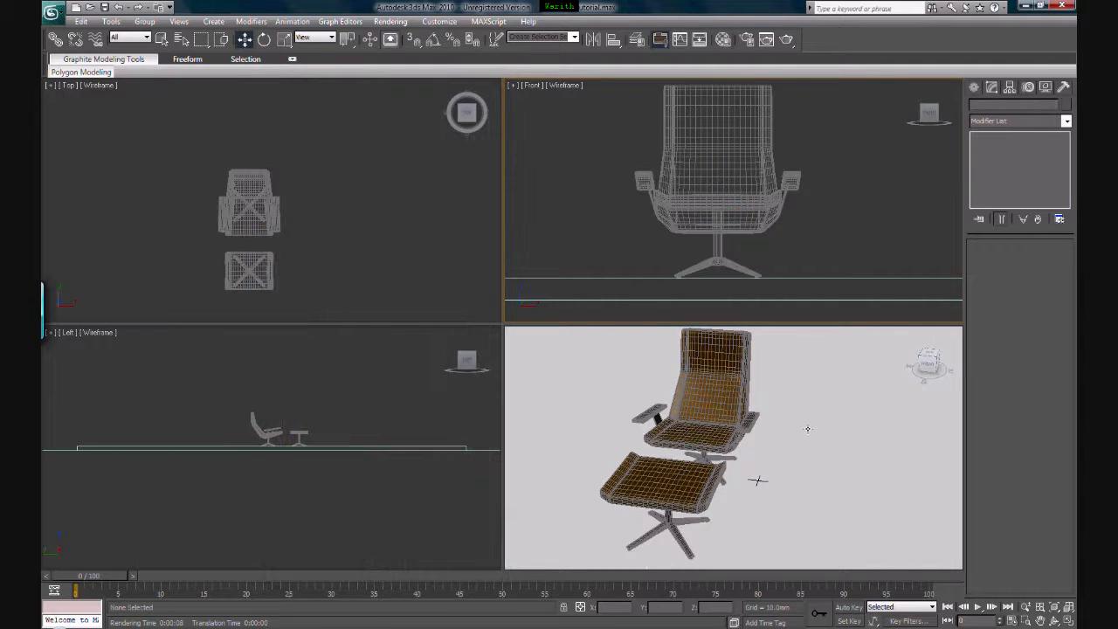
# - Turn off edged faces in the Perspective viewport, render that view to check the materials, and close the rendered frame
pyautogui.click(807, 428)
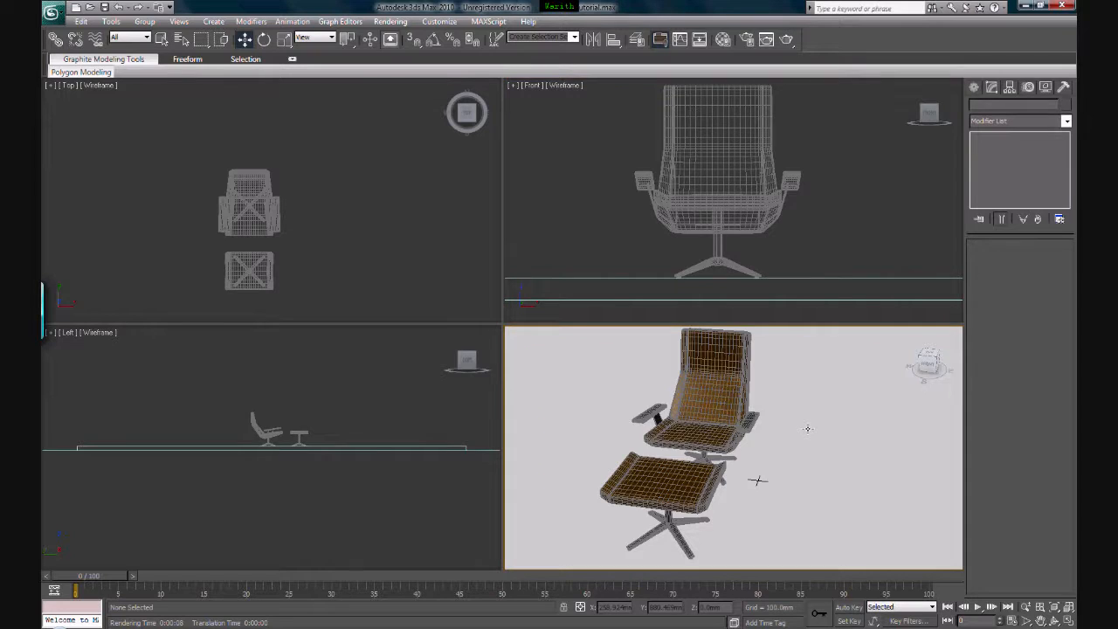
pyautogui.press('F4')
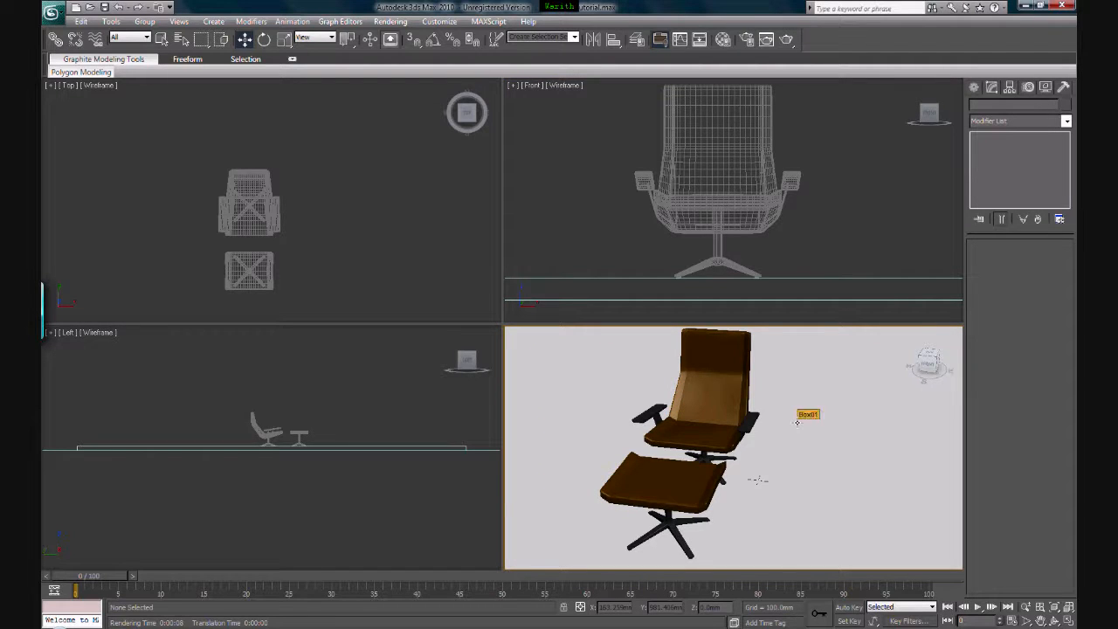
pyautogui.moveTo(773, 418); pyautogui.dragTo(776, 420, button='middle')
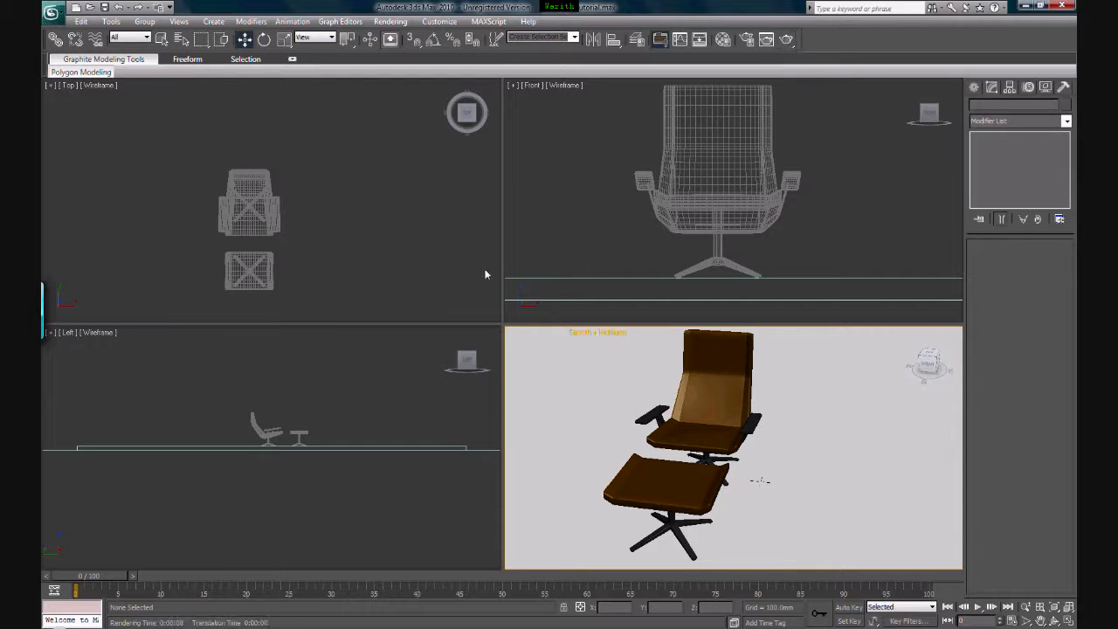
pyautogui.click(786, 40)
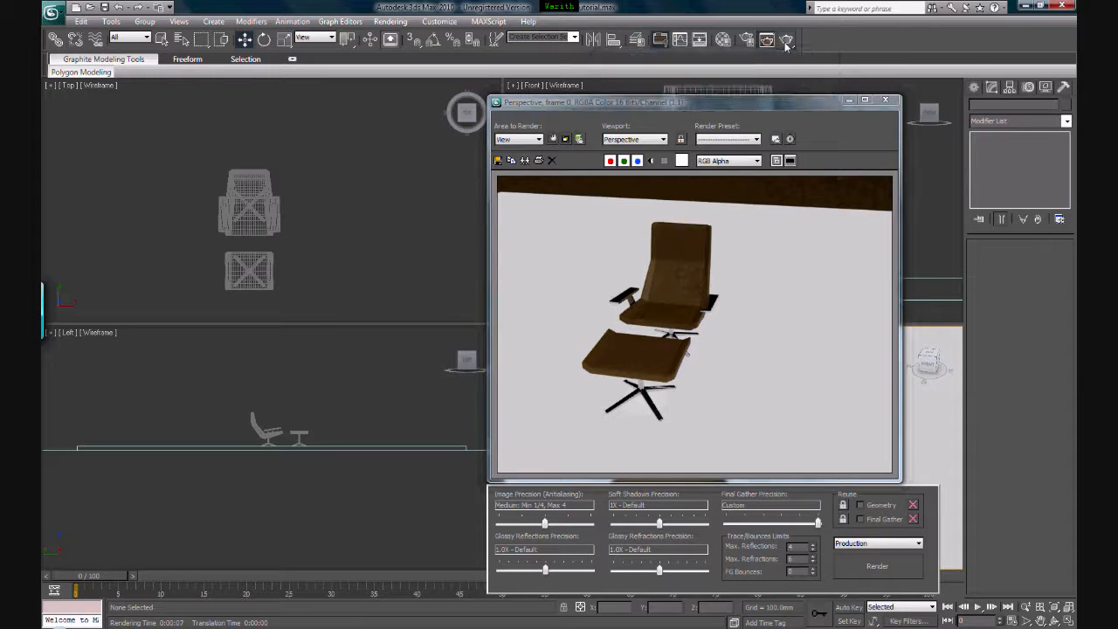
pyautogui.click(887, 102)
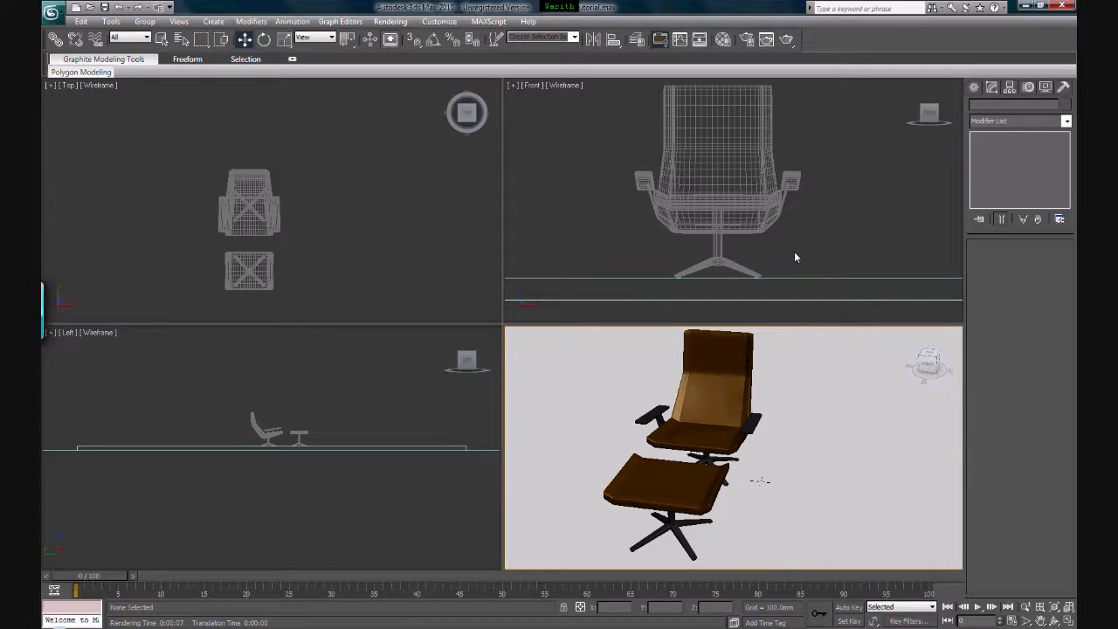
pyautogui.click(720, 260)
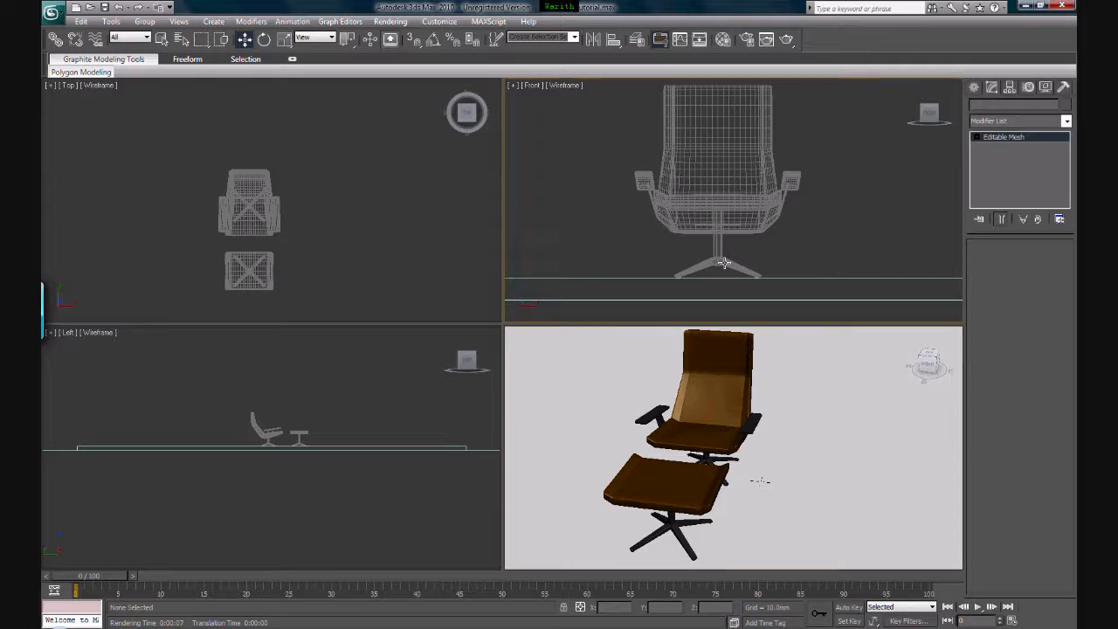
pyautogui.click(743, 221)
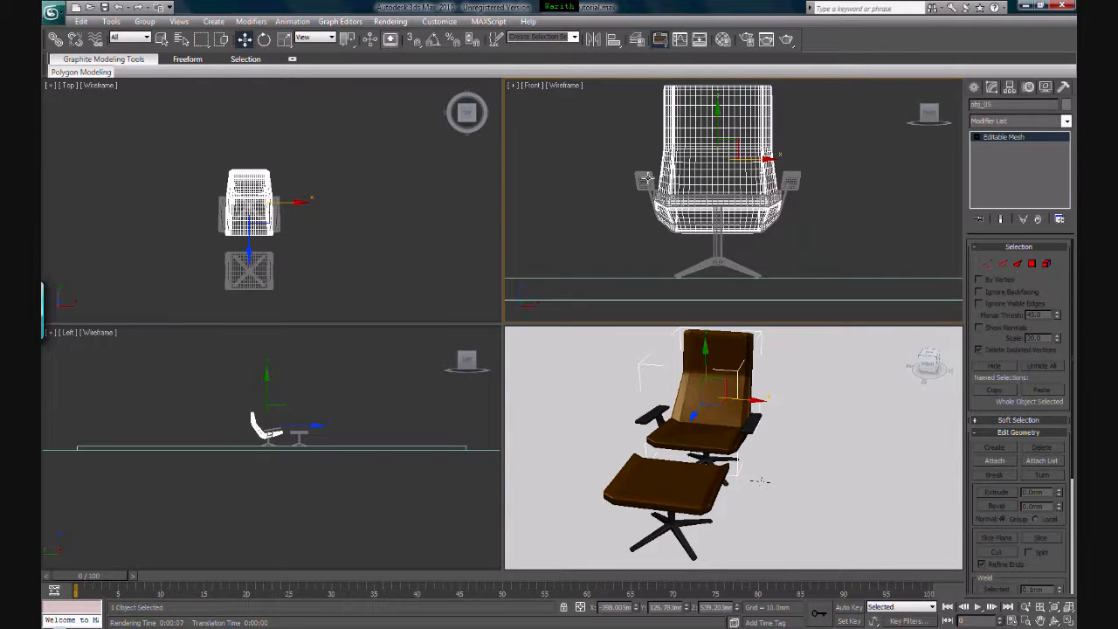
pyautogui.click(792, 180)
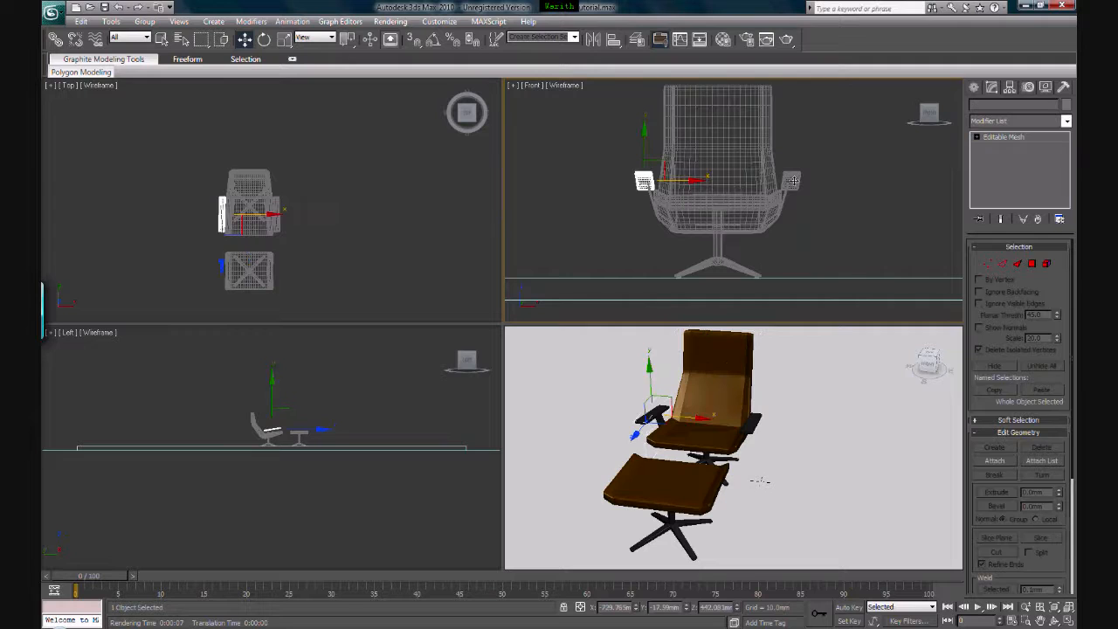
pyautogui.click(792, 181)
pyautogui.click(846, 157)
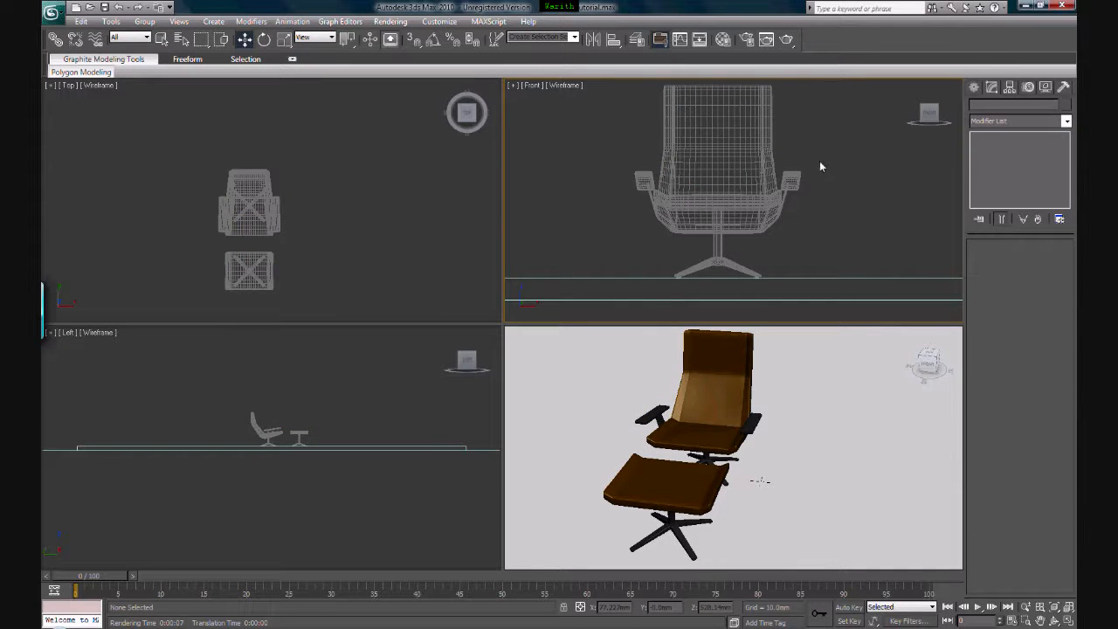
pyautogui.moveTo(811, 156); pyautogui.dragTo(761, 174, button='middle')
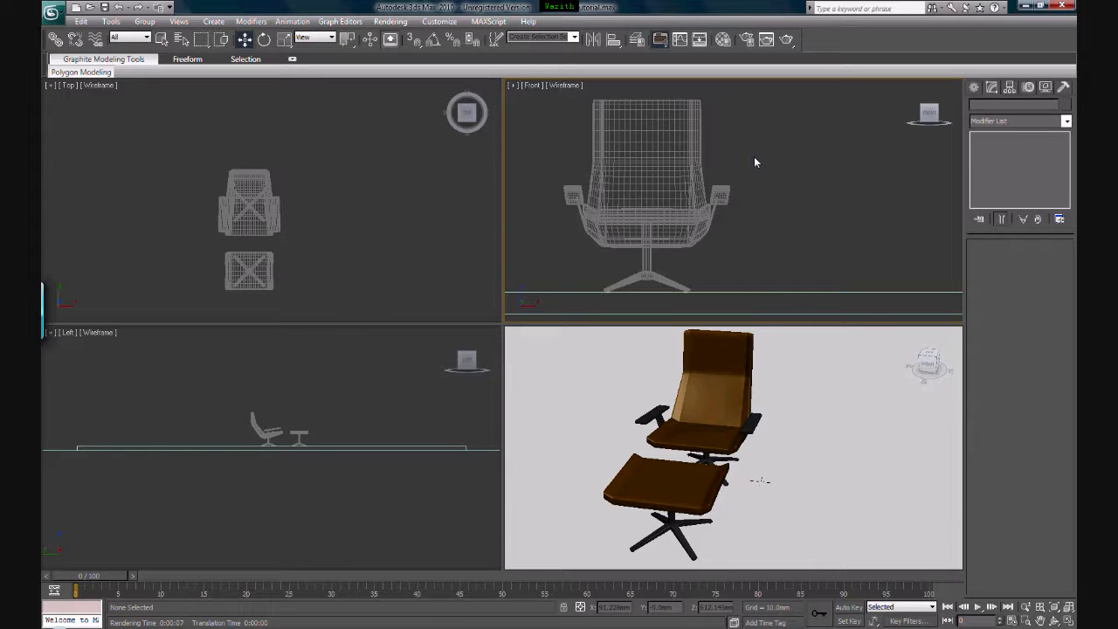
# - Merge object obj_05 from armchair_030_single mesh.max into the scene, applying Auto-Rename to all duplicate names
pyautogui.click(52, 14)
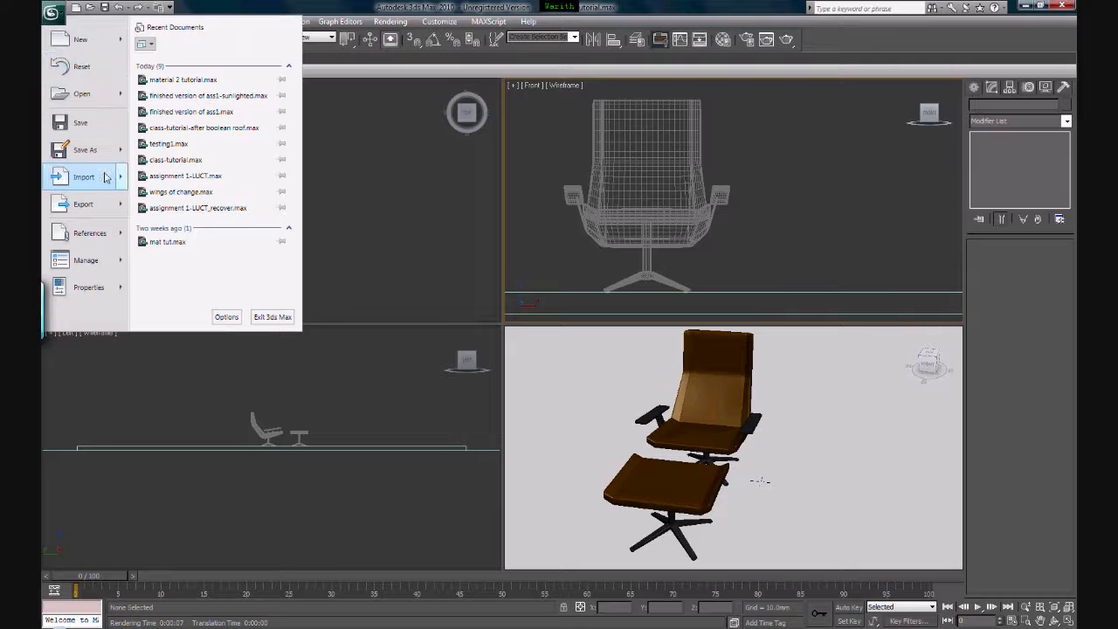
pyautogui.moveTo(104, 177)
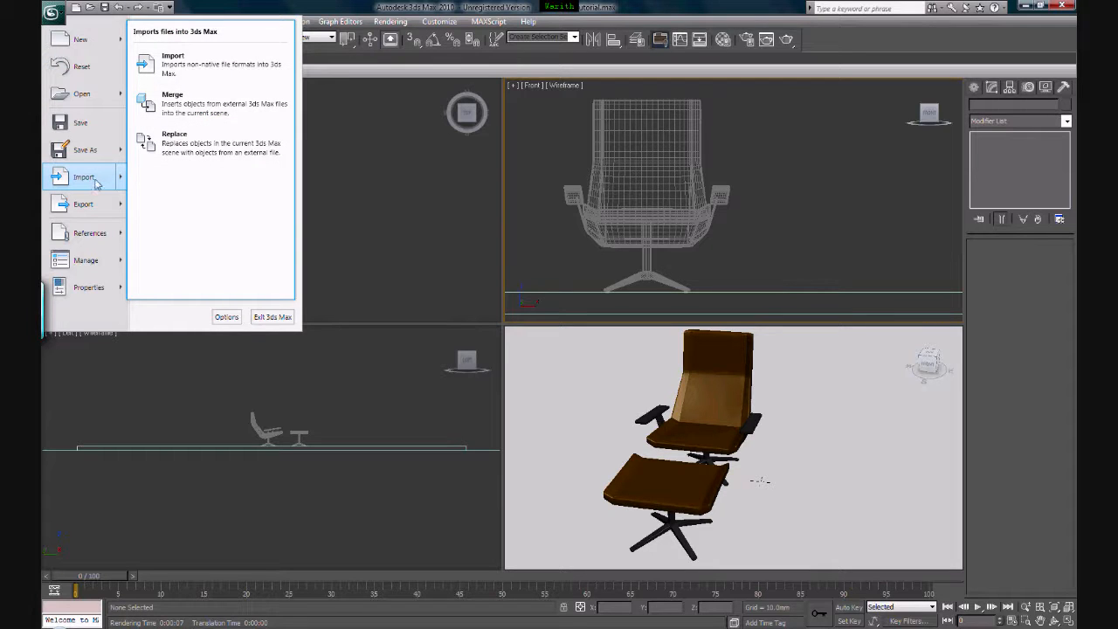
pyautogui.click(167, 106)
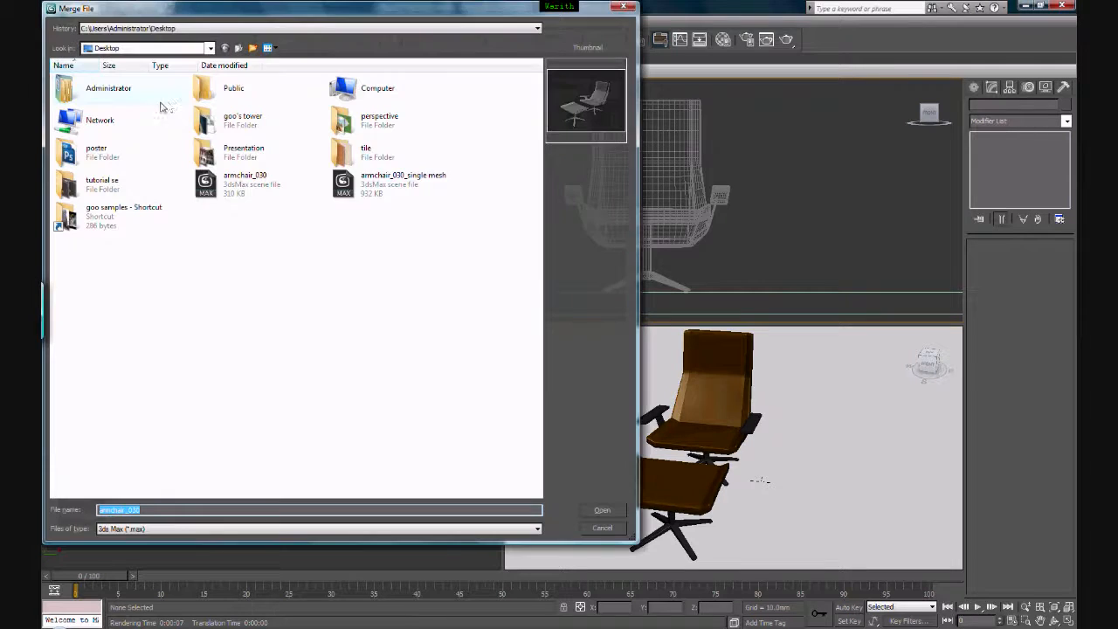
pyautogui.click(384, 181)
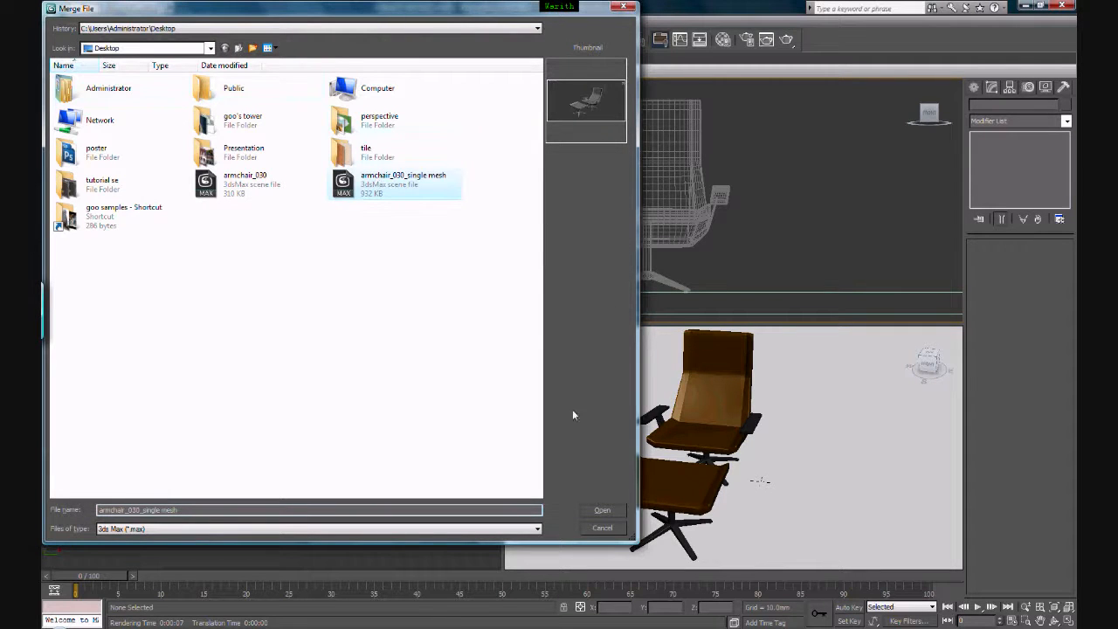
pyautogui.click(603, 512)
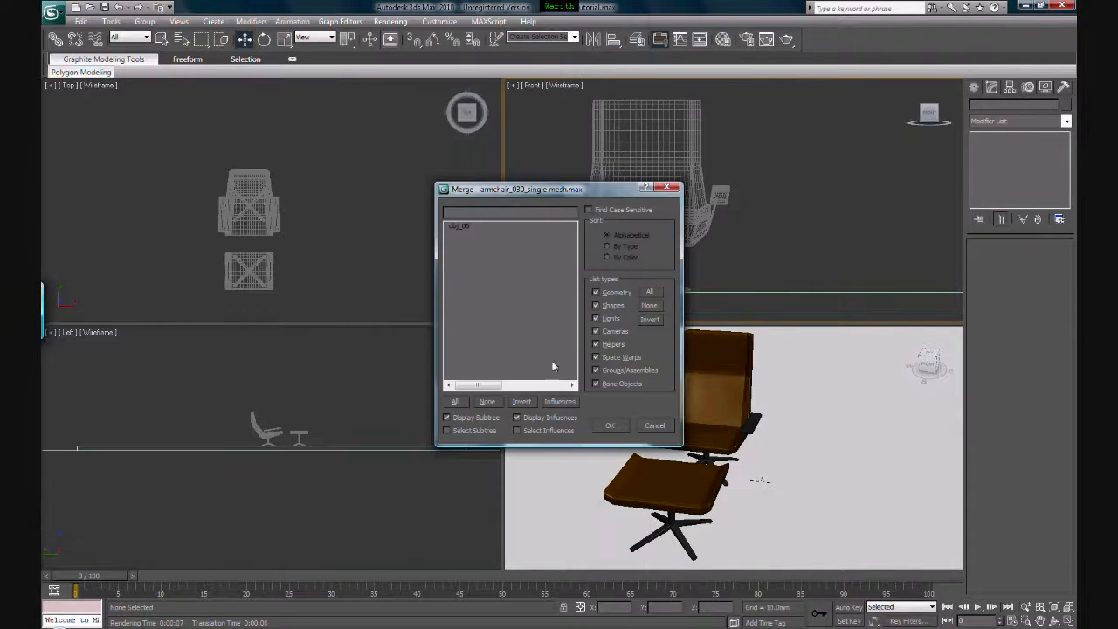
pyautogui.click(459, 228)
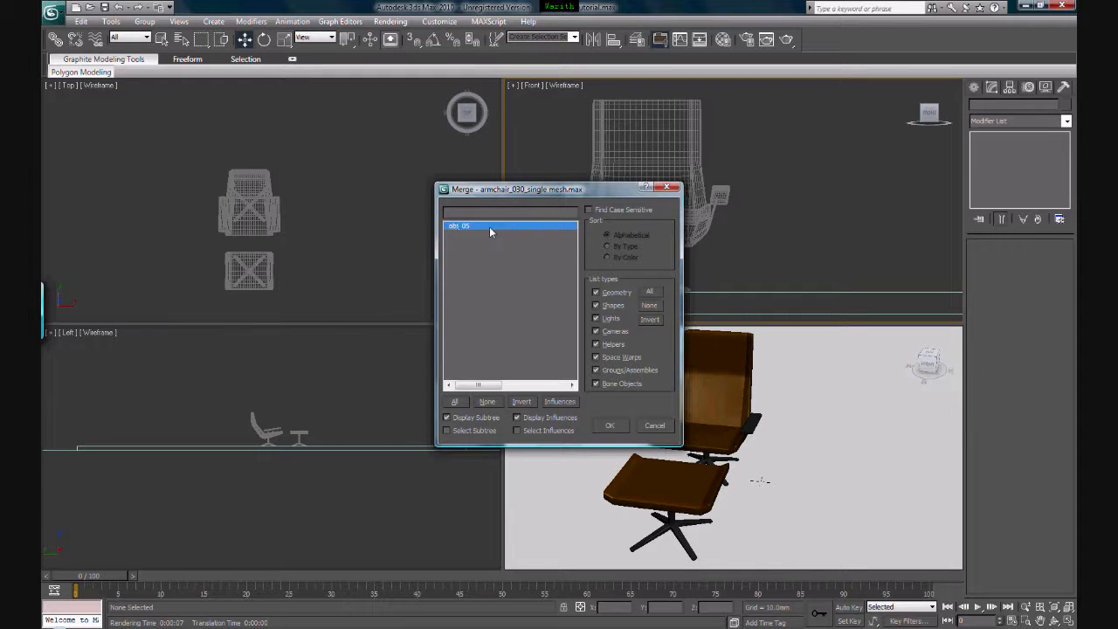
pyautogui.click(605, 426)
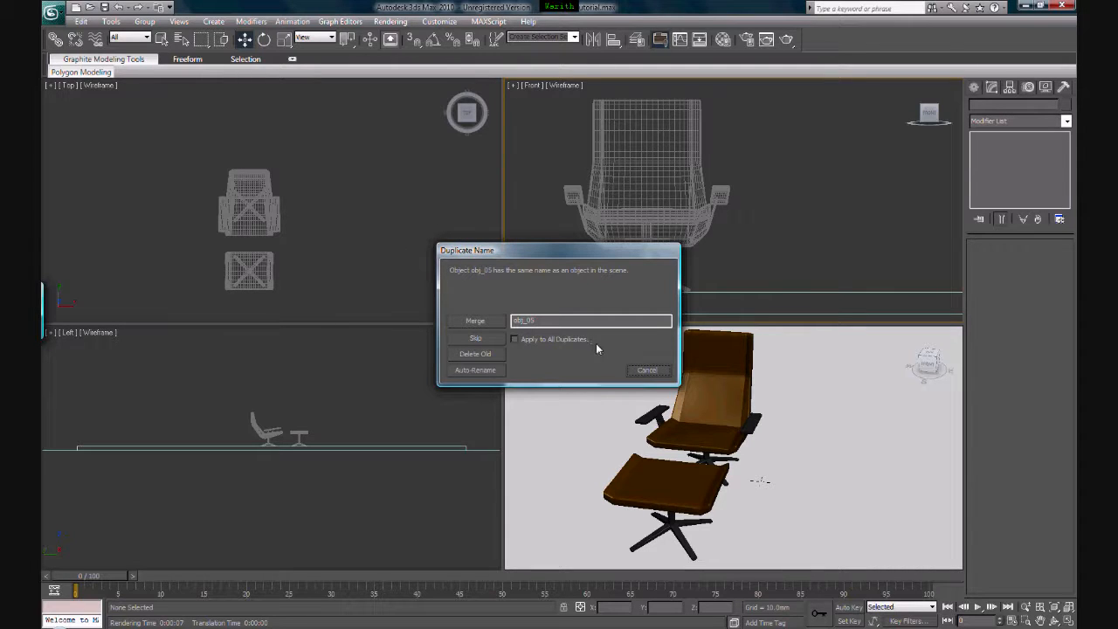
pyautogui.click(513, 339)
pyautogui.click(487, 373)
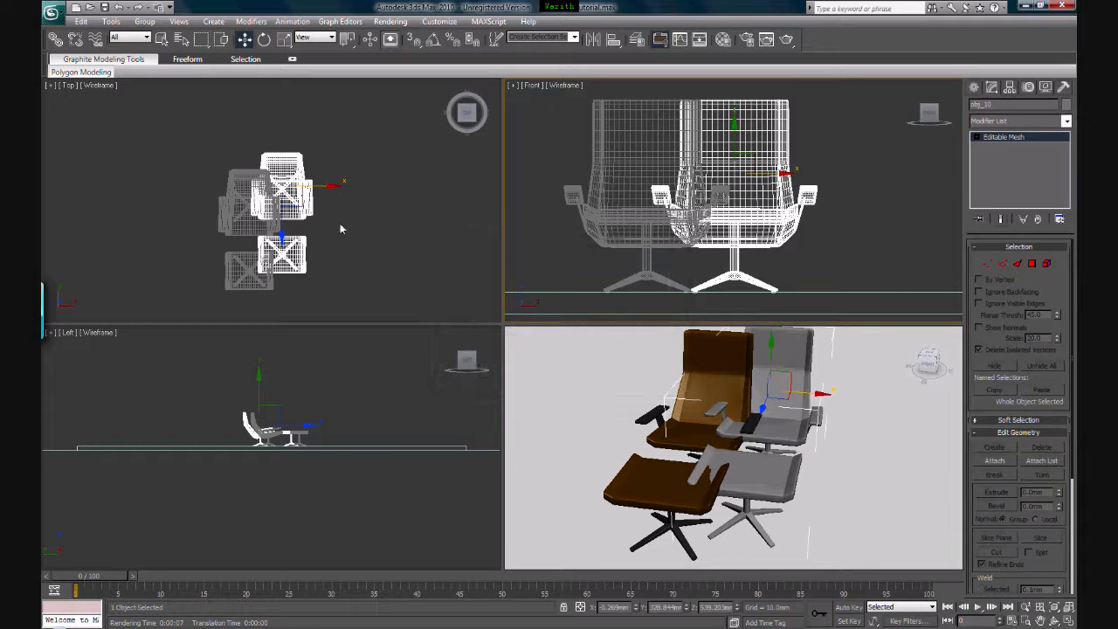
# - Move the merged single-mesh armchair and footstool beside the brown set, level with it in the Top view, and frame both sets in Perspective
pyautogui.moveTo(339, 216); pyautogui.dragTo(325, 217, button='middle')
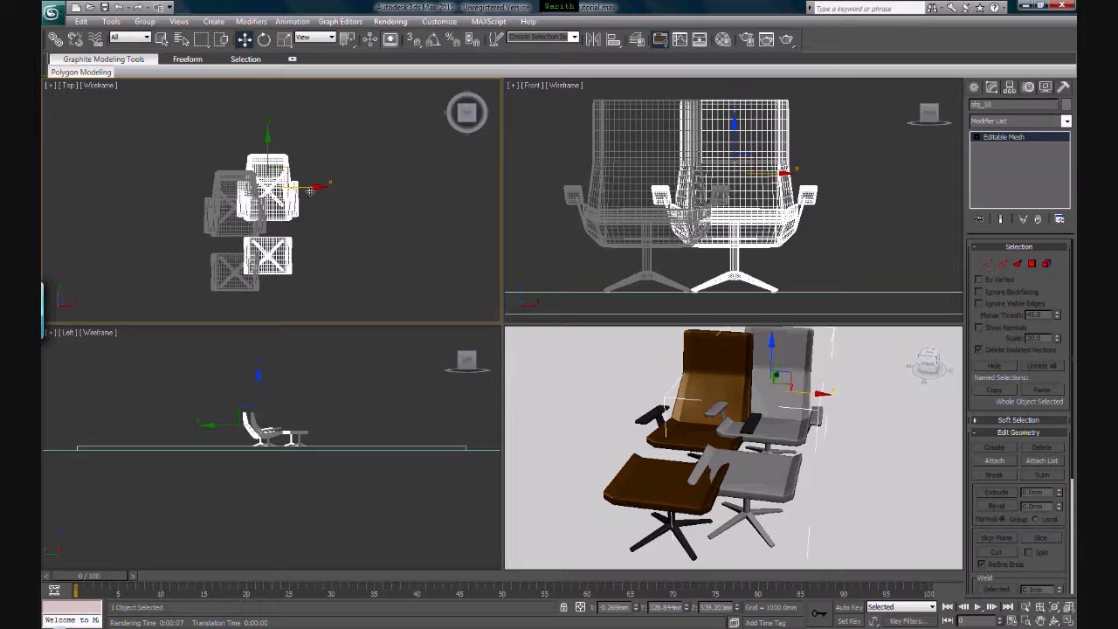
pyautogui.moveTo(288, 175); pyautogui.dragTo(338, 186)
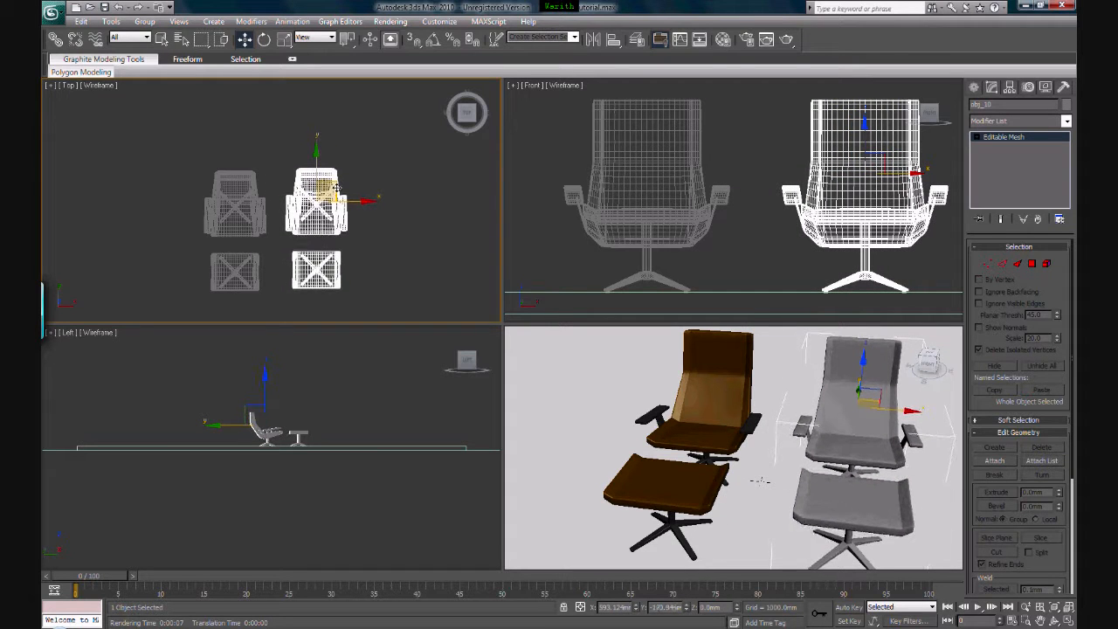
pyautogui.moveTo(874, 403); pyautogui.dragTo(842, 402, button='middle')
pyautogui.click(1027, 607)
pyautogui.moveTo(731, 404); pyautogui.dragTo(731, 412)
pyautogui.click(738, 236)
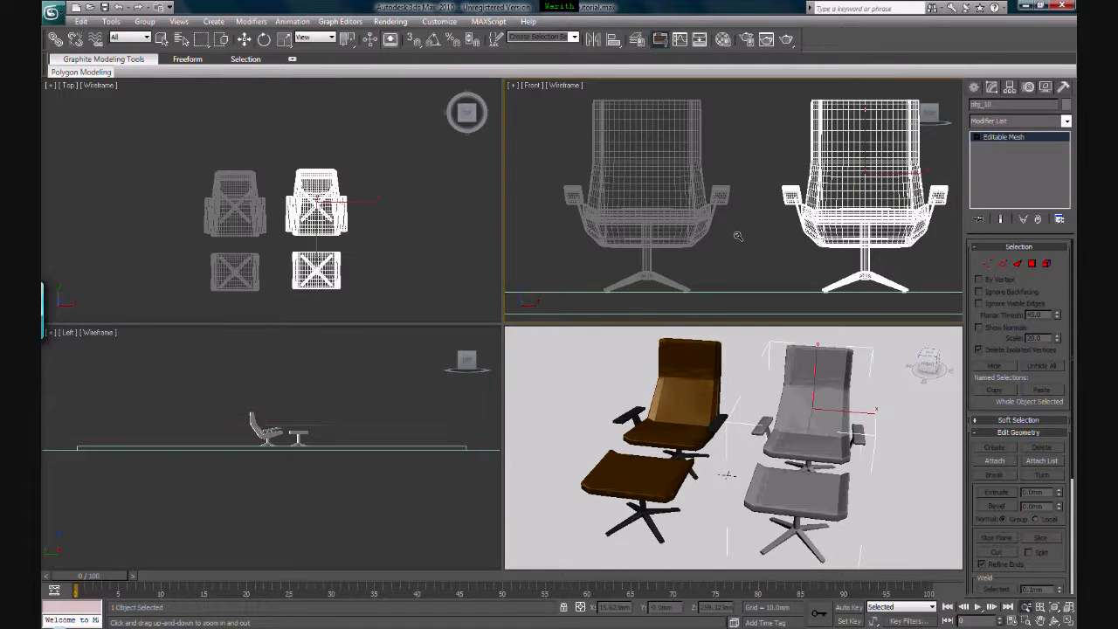
pyautogui.press('w')
# - Compare how both armchairs select by picking the brown seat, trying and cancelling a move, and picking the single-mesh chair
pyautogui.click(704, 378)
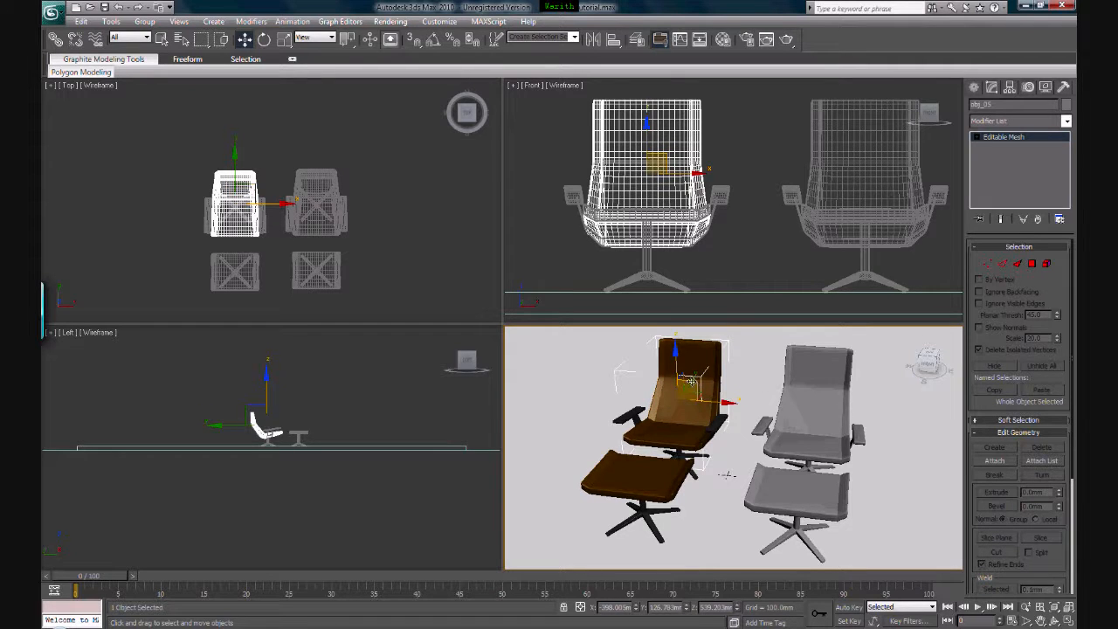
pyautogui.moveTo(682, 390); pyautogui.dragTo(725, 346)
pyautogui.rightClick(725, 346)
pyautogui.click(821, 408)
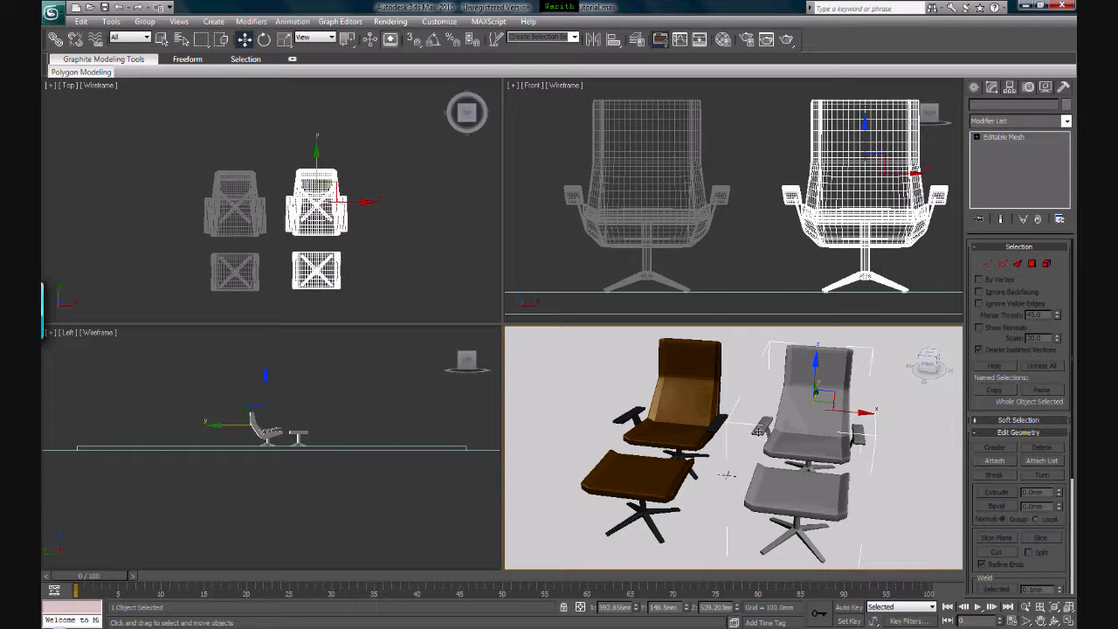
pyautogui.click(714, 307)
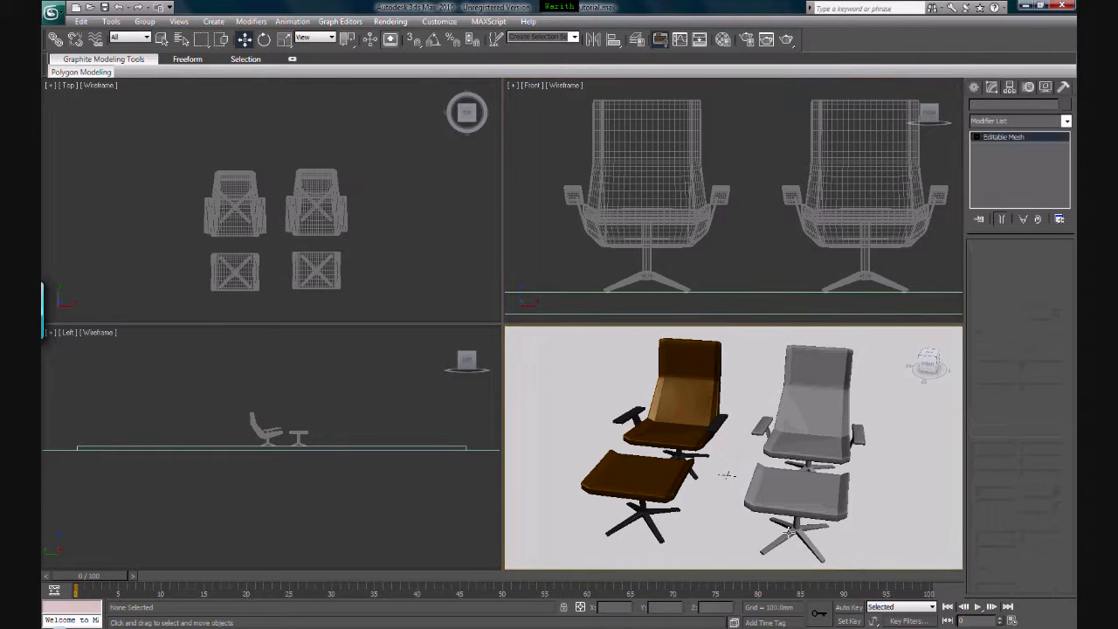
pyautogui.click(890, 267)
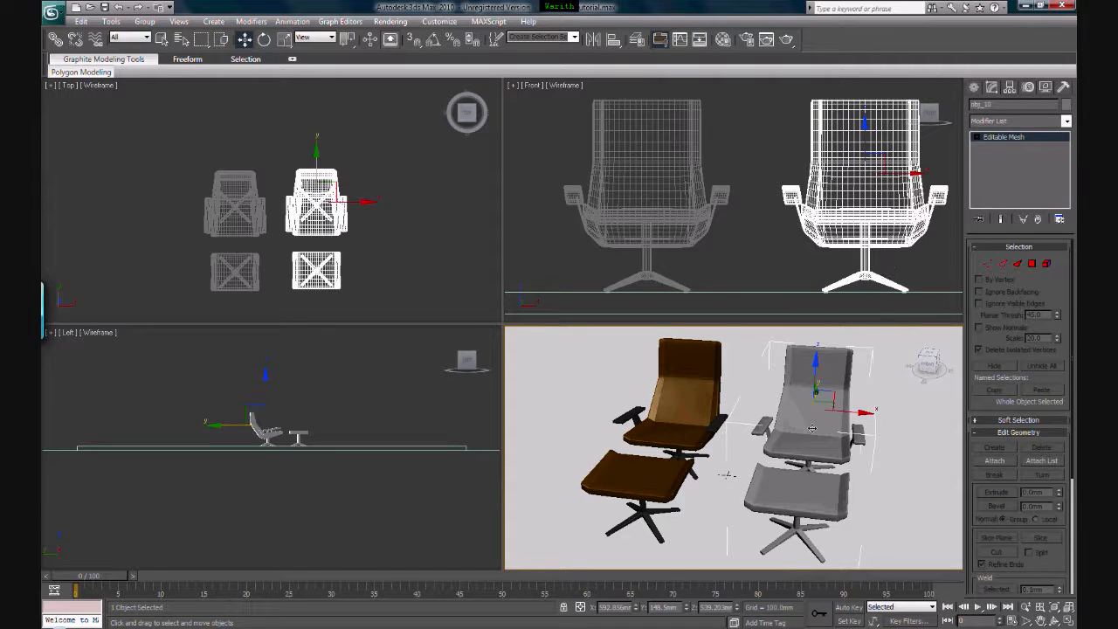
pyautogui.moveTo(817, 437); pyautogui.dragTo(788, 418, button='middle')
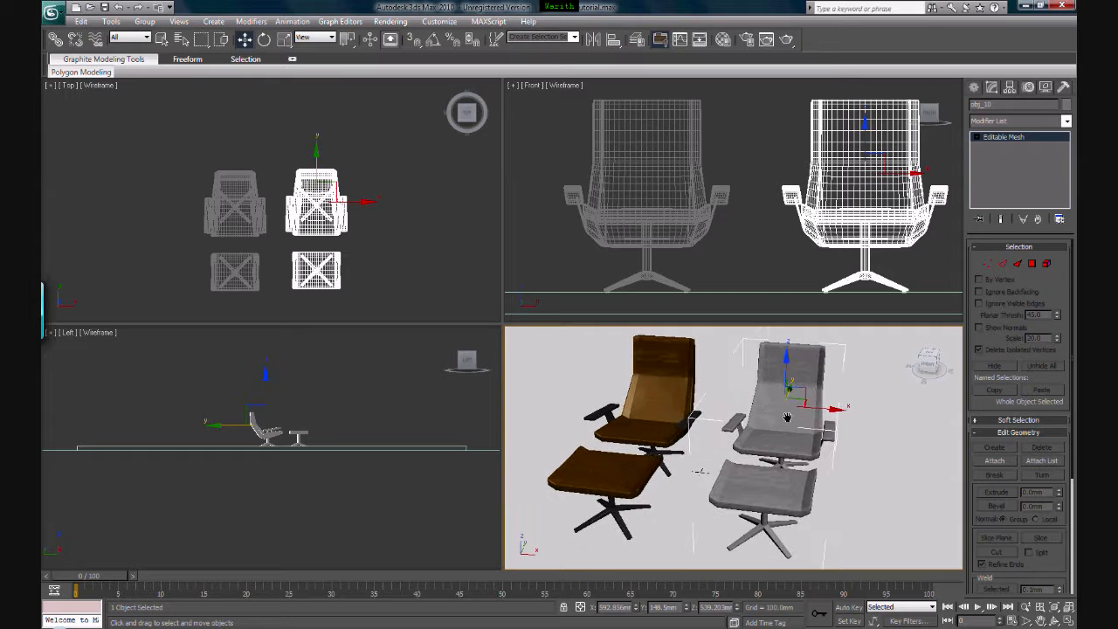
pyautogui.moveTo(891, 201); pyautogui.dragTo(870, 201, button='middle')
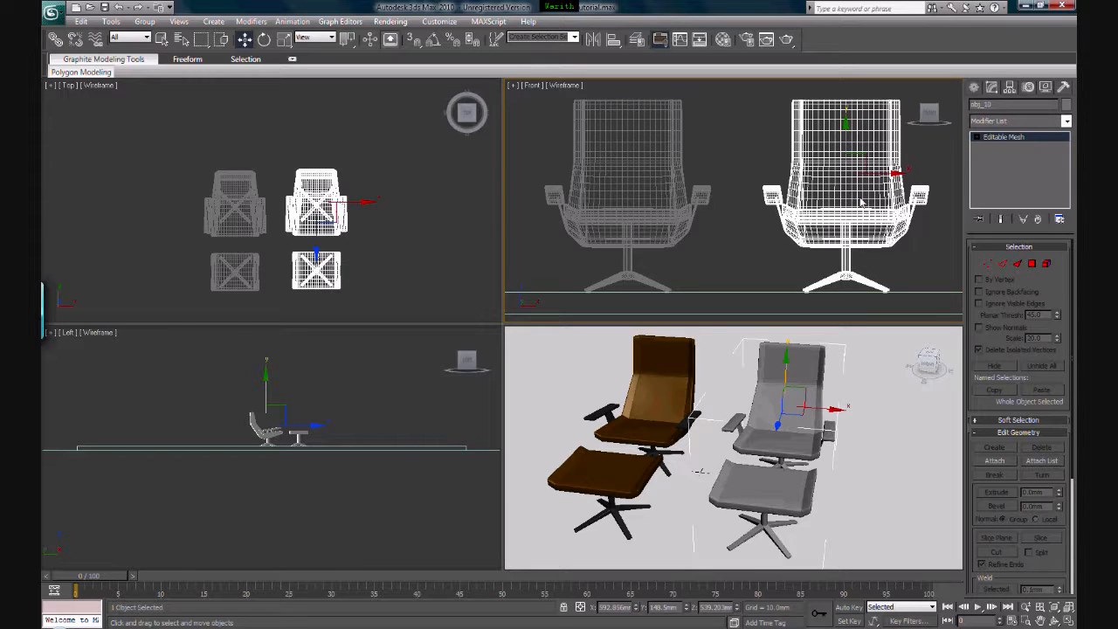
pyautogui.moveTo(851, 199); pyautogui.dragTo(843, 195, button='middle')
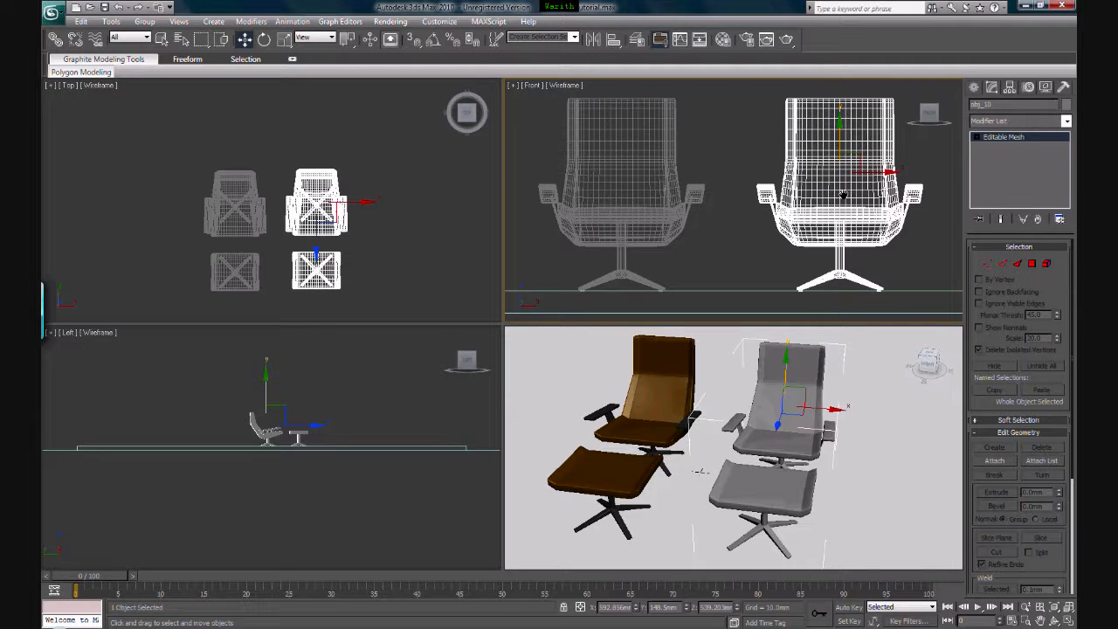
# - Enter Element selection on the single-mesh chair and pick its seat, armrest and footstool base elements in turn
pyautogui.click(900, 254)
pyautogui.click(843, 207)
pyautogui.click(1046, 264)
pyautogui.click(824, 381)
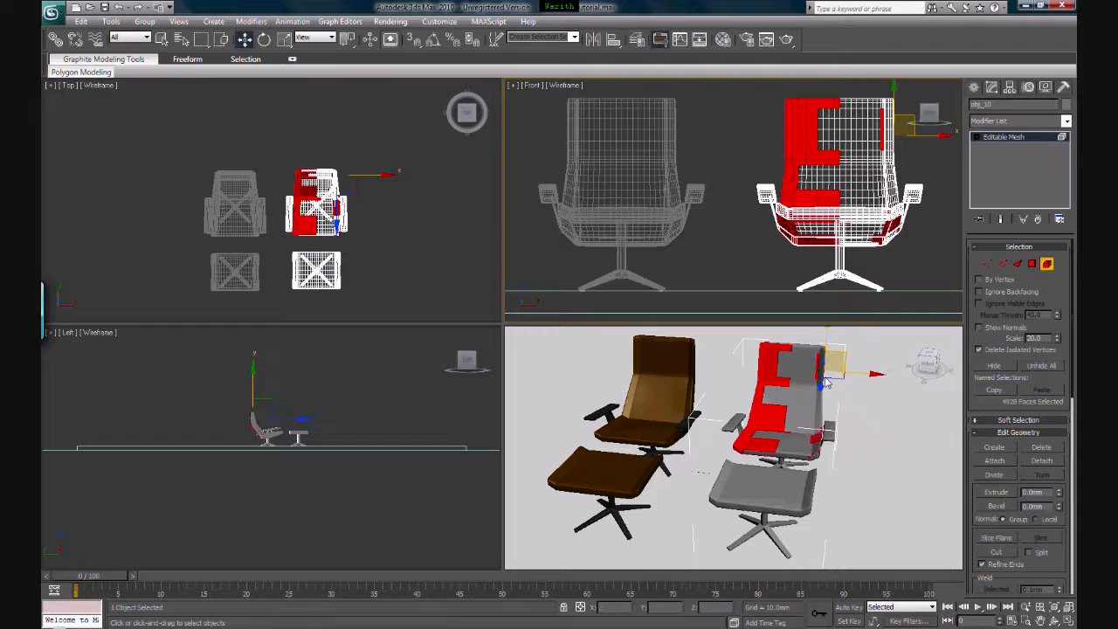
pyautogui.keyDown('ctrl'); pyautogui.click(808, 388); pyautogui.keyUp('ctrl')
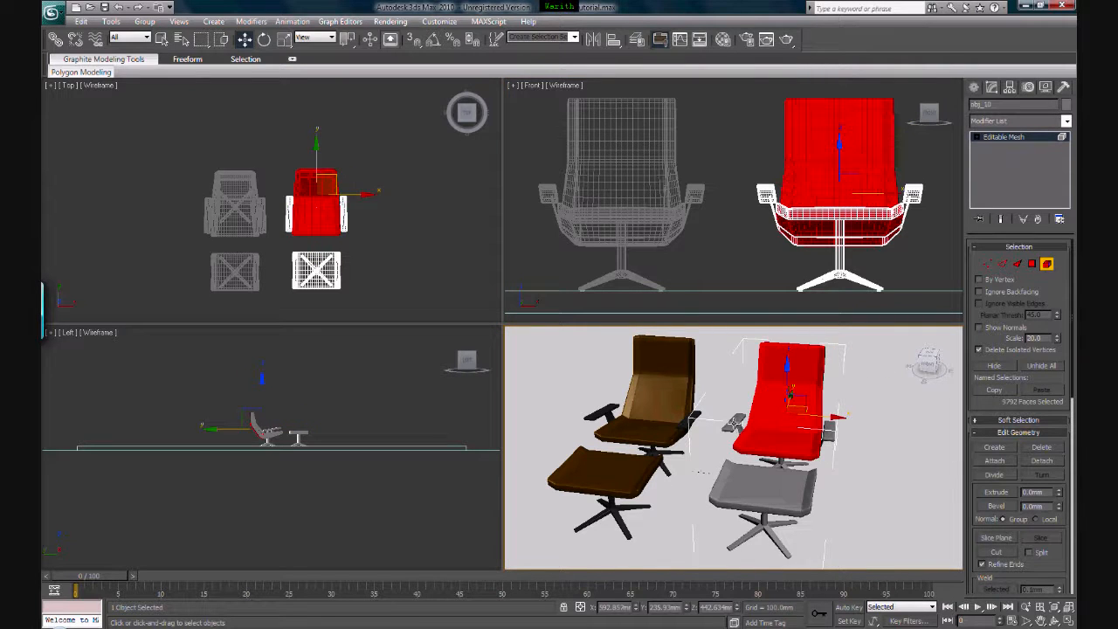
pyautogui.click(734, 424)
pyautogui.click(830, 437)
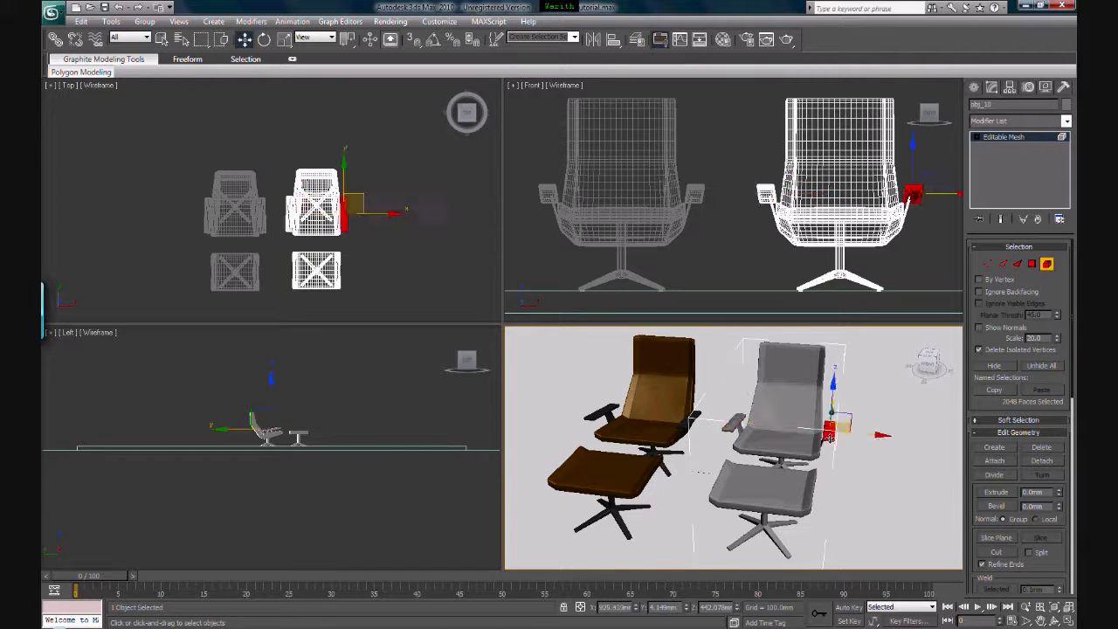
pyautogui.click(805, 490)
pyautogui.click(762, 519)
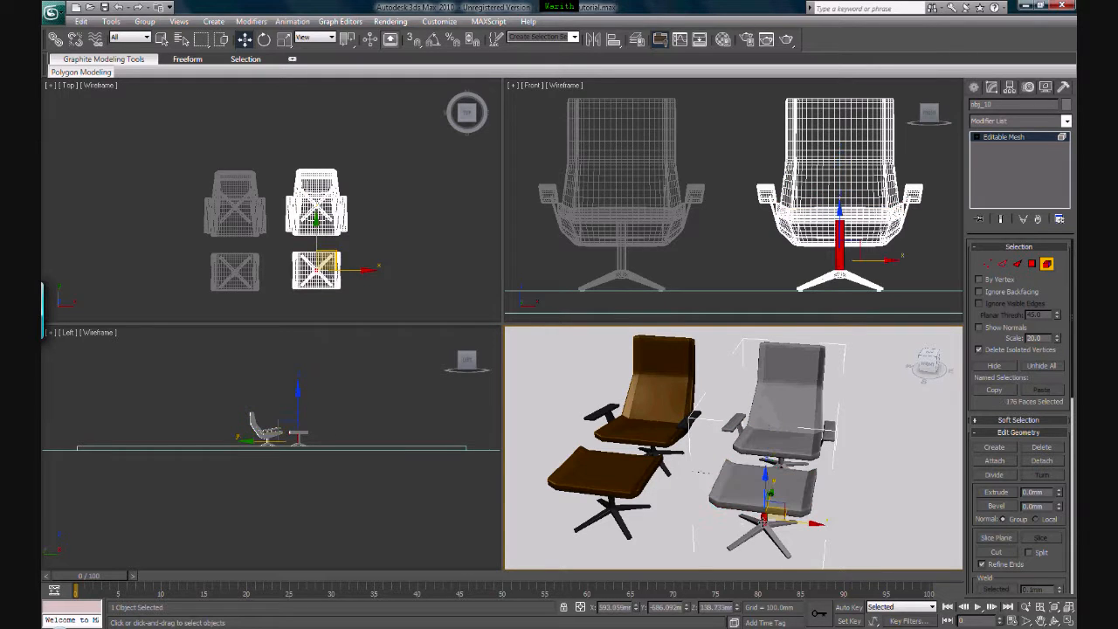
pyautogui.click(756, 530)
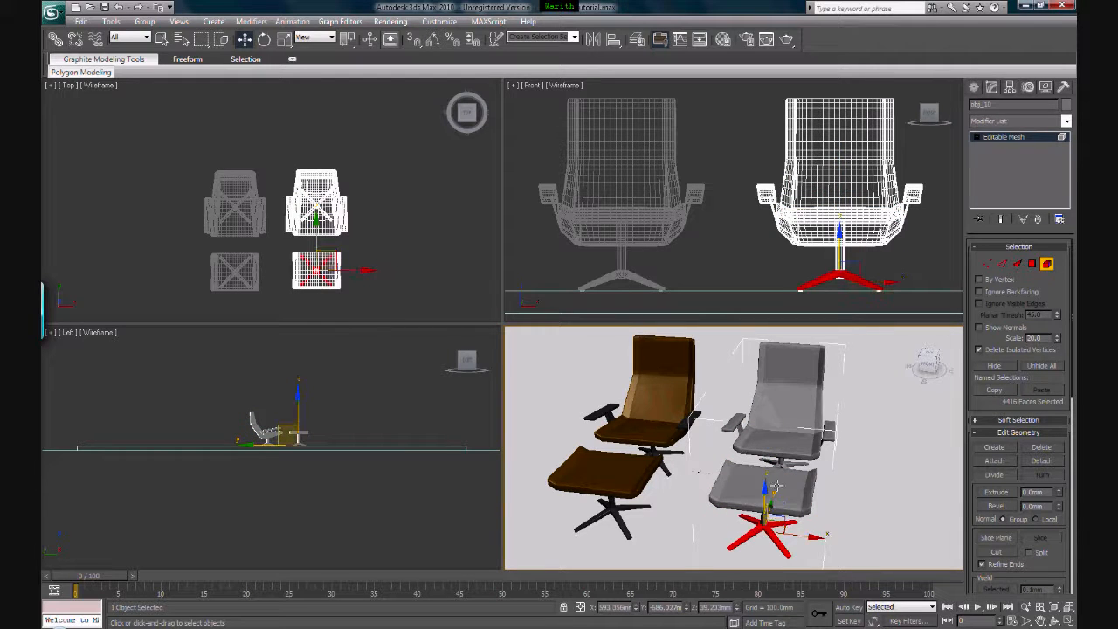
# - Select both star bases of the single-mesh set, check them with an undone trial move, and assign the 03 - Default chrome material
pyautogui.moveTo(829, 259); pyautogui.dragTo(762, 238, button='middle')
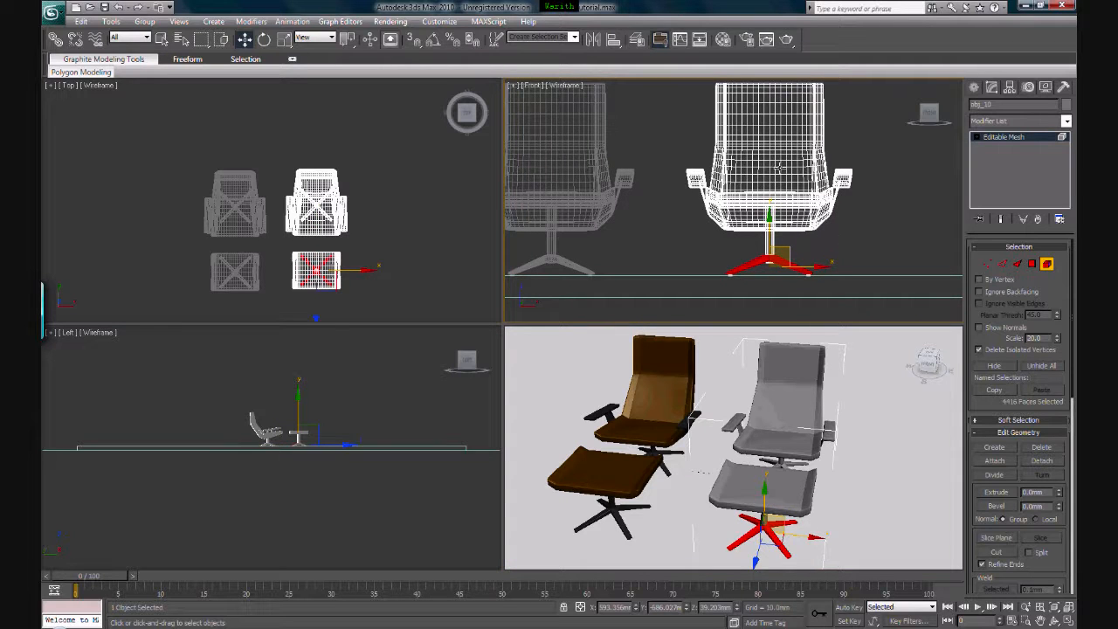
pyautogui.click(727, 40)
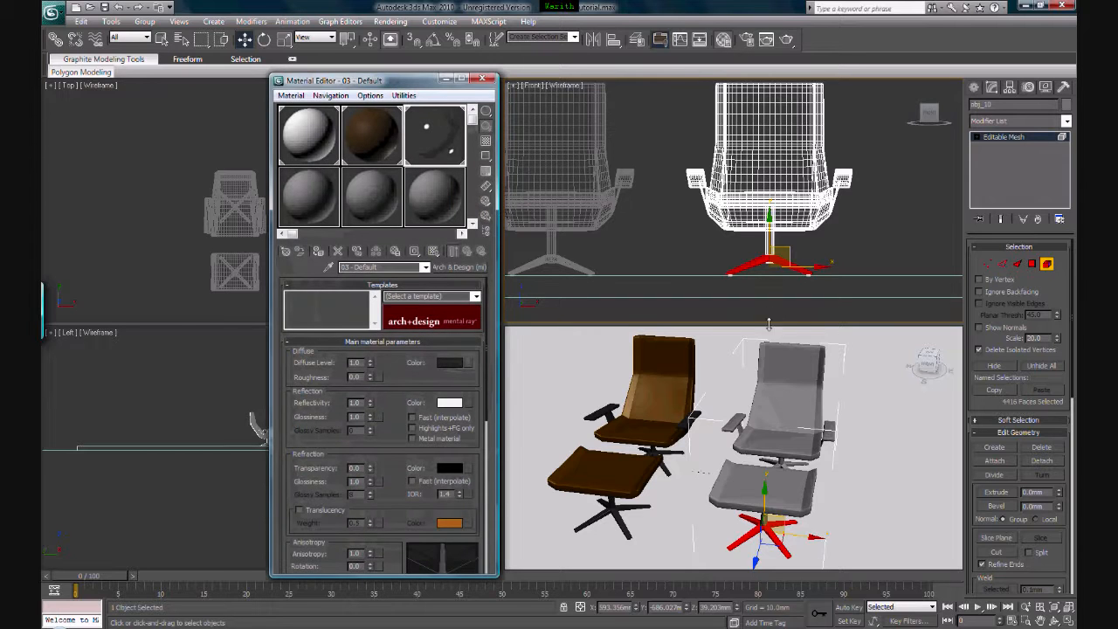
pyautogui.click(771, 435)
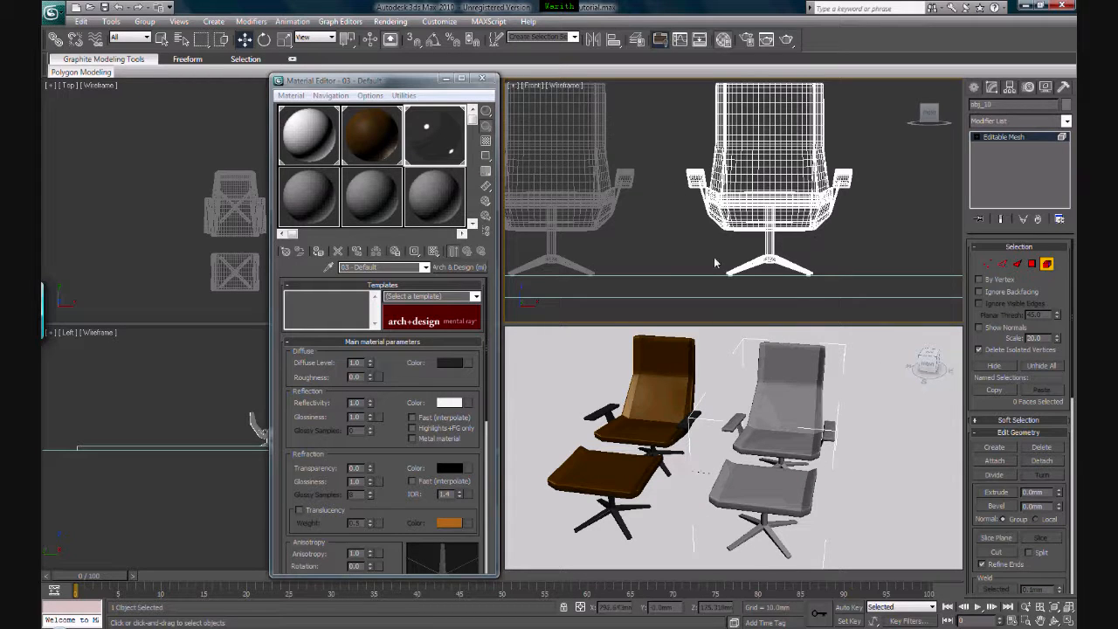
pyautogui.scroll(3, 718, 283)
pyautogui.moveTo(751, 273); pyautogui.dragTo(715, 258, button='middle')
pyautogui.moveTo(849, 236); pyautogui.dragTo(663, 291)
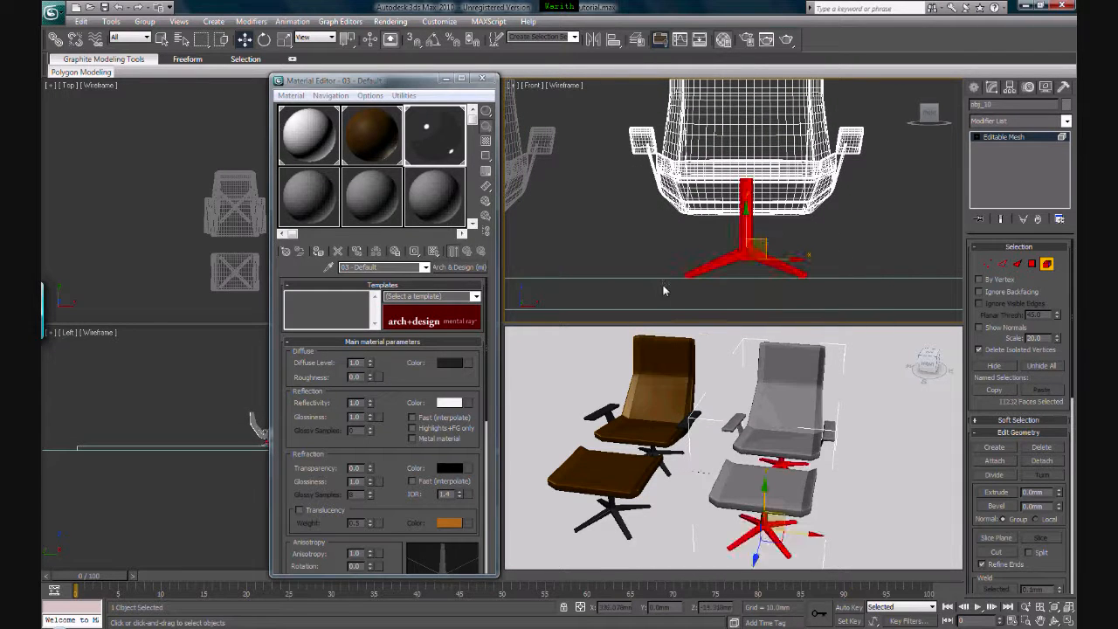
pyautogui.moveTo(797, 258); pyautogui.dragTo(932, 272)
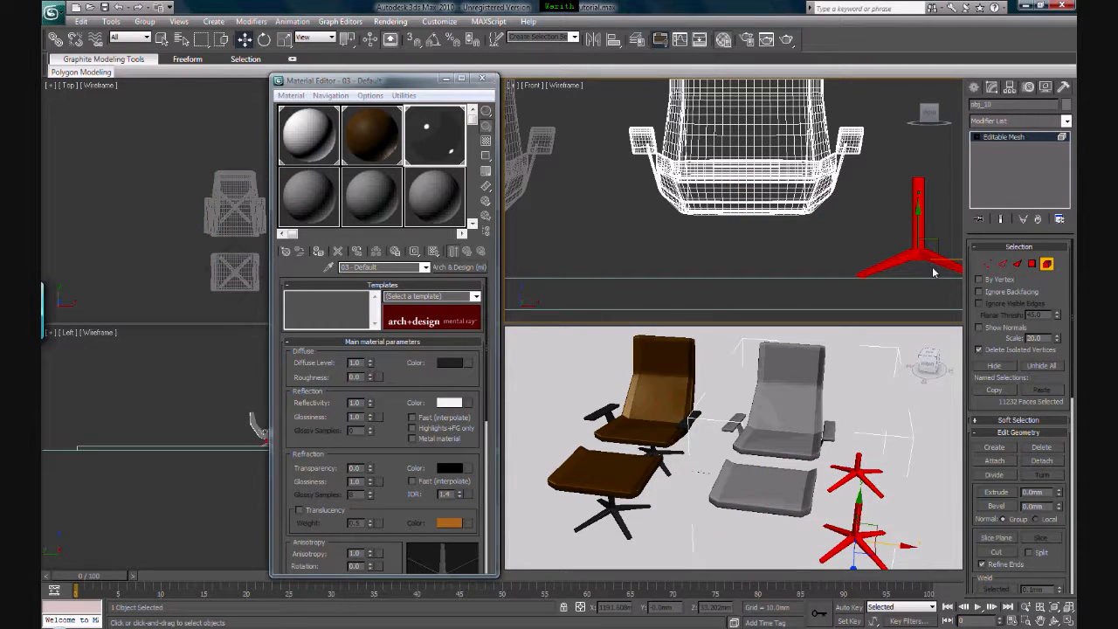
pyautogui.hotkey('ctrl', 'z')
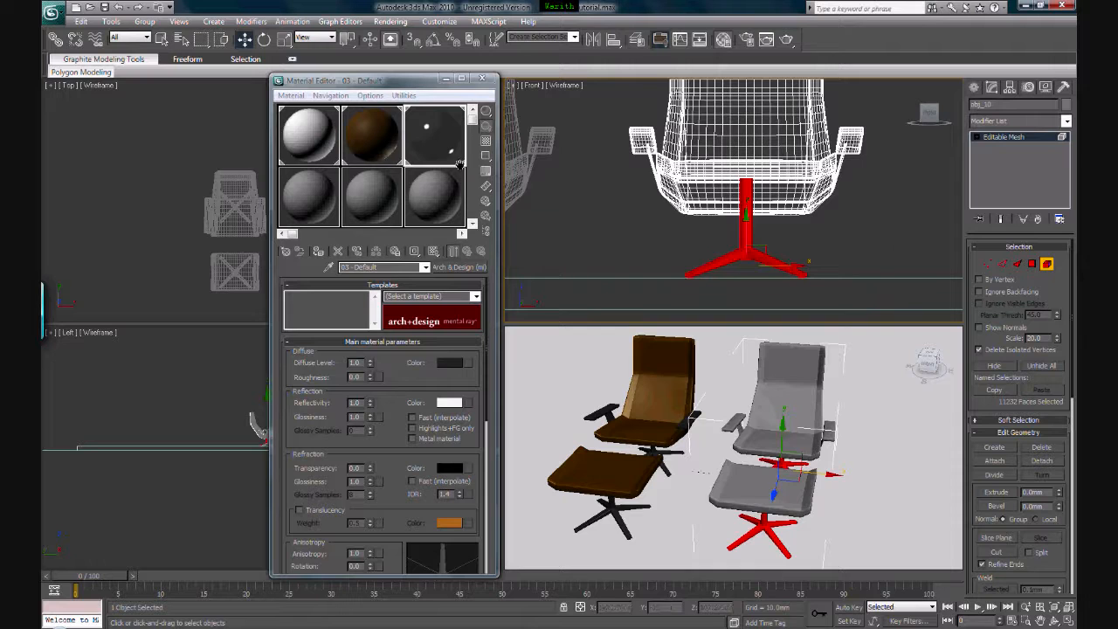
pyautogui.click(320, 254)
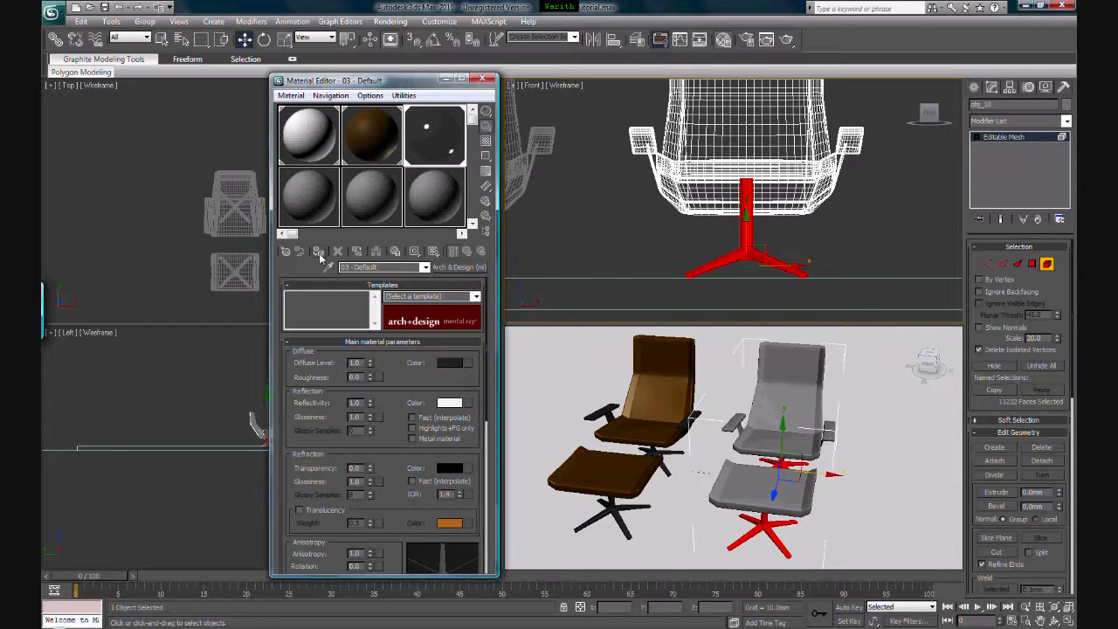
pyautogui.click(900, 199)
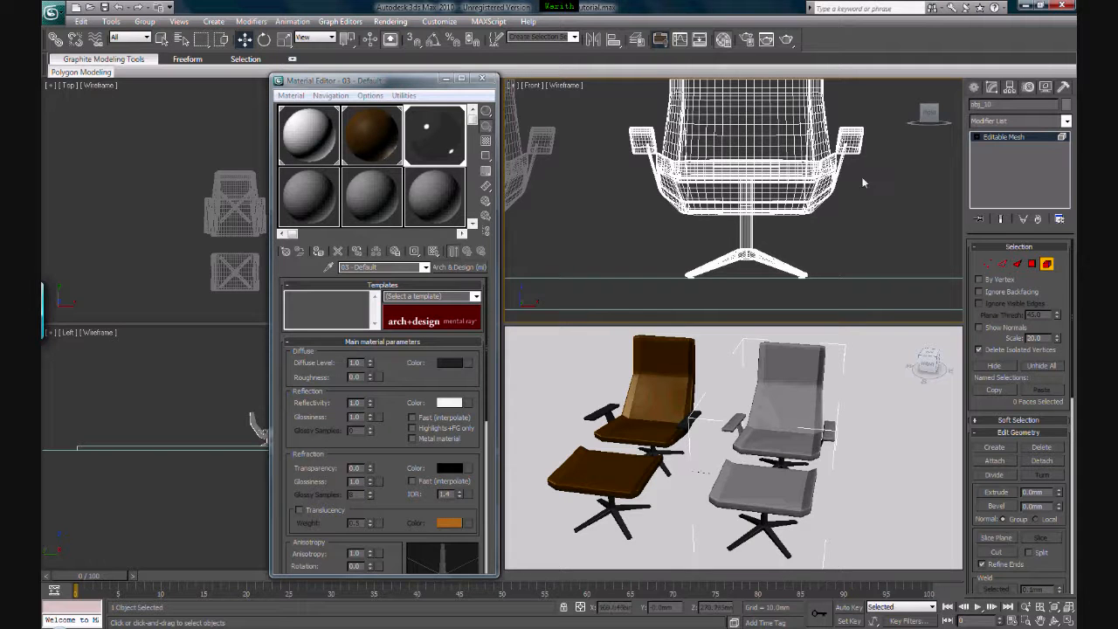
# - Select both armrests and the arm frame elements of the single-mesh chair and assign them the 03 - Default chrome material
pyautogui.moveTo(863, 176); pyautogui.dragTo(863, 226, button='middle')
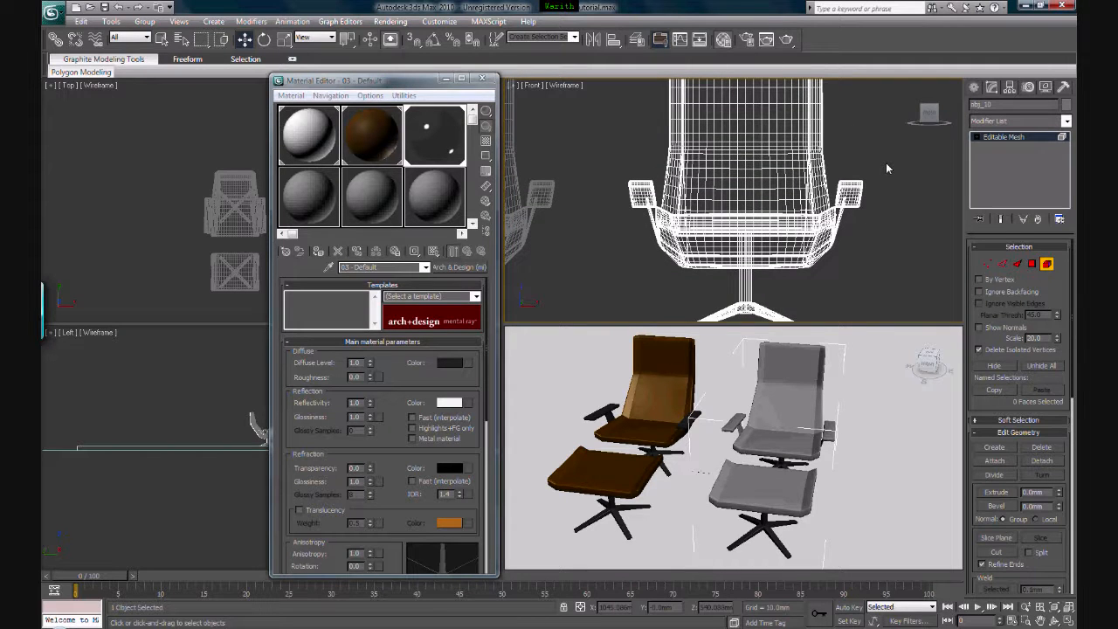
pyautogui.moveTo(886, 163); pyautogui.dragTo(842, 226)
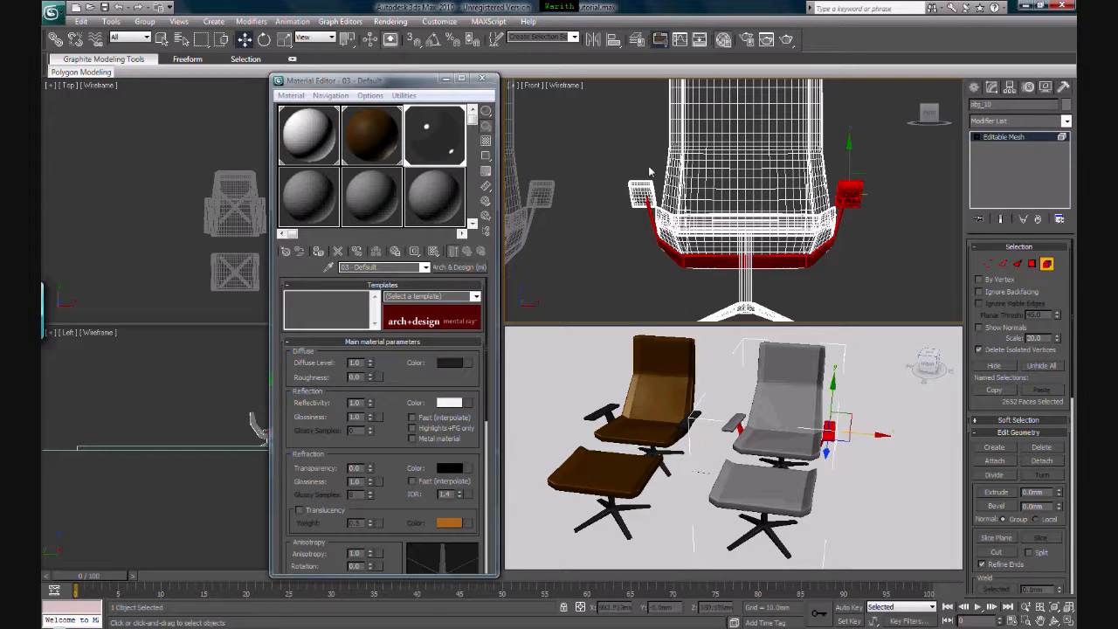
pyautogui.keyDown('ctrl'); pyautogui.click(620, 203); pyautogui.keyUp('ctrl')
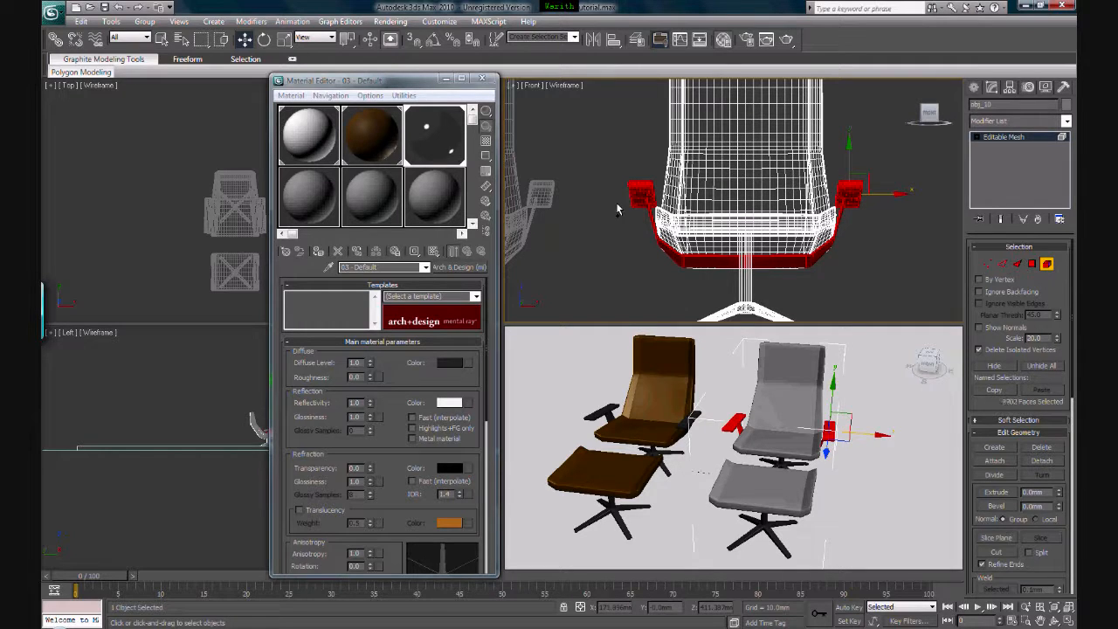
pyautogui.click(321, 253)
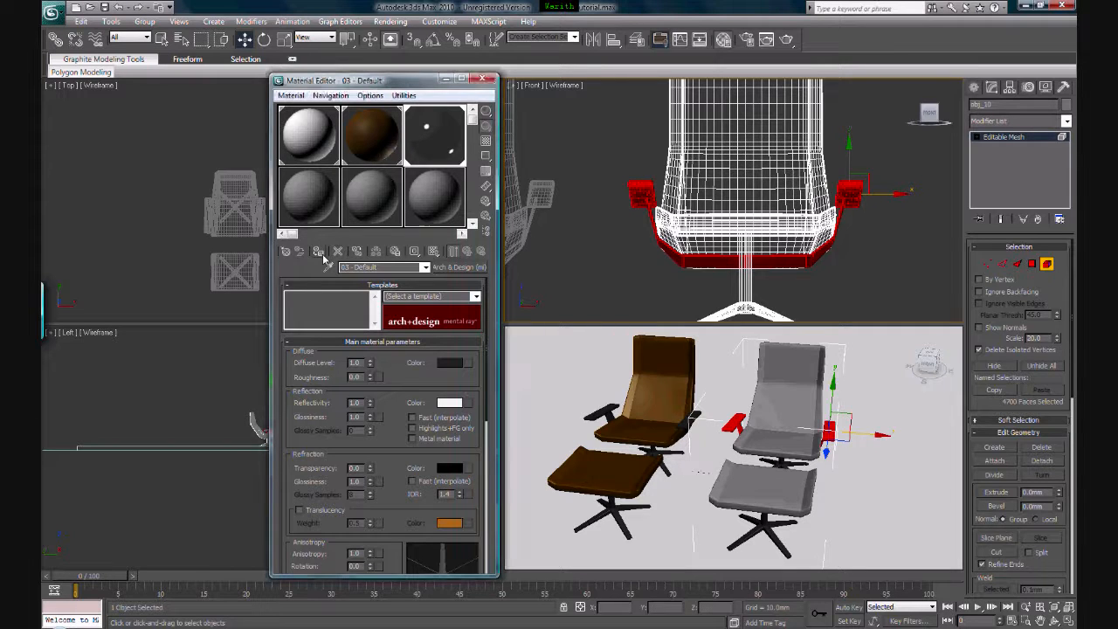
# - Select the seat and footstool cushion elements of the single-mesh chair and assign them the 02 - Default leather material
pyautogui.click(911, 295)
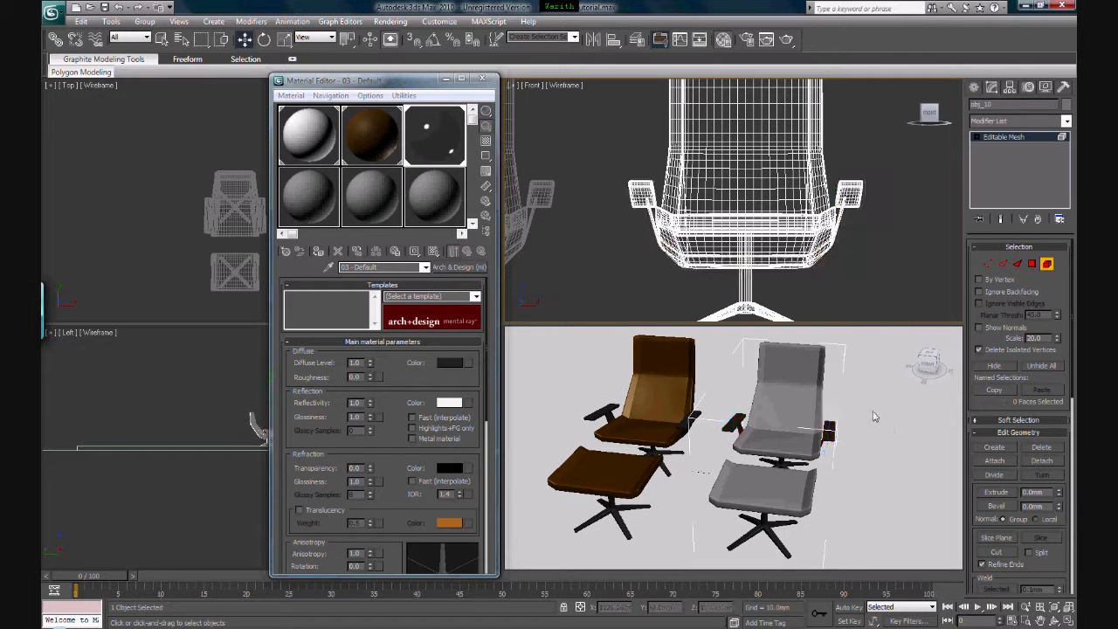
pyautogui.click(803, 365)
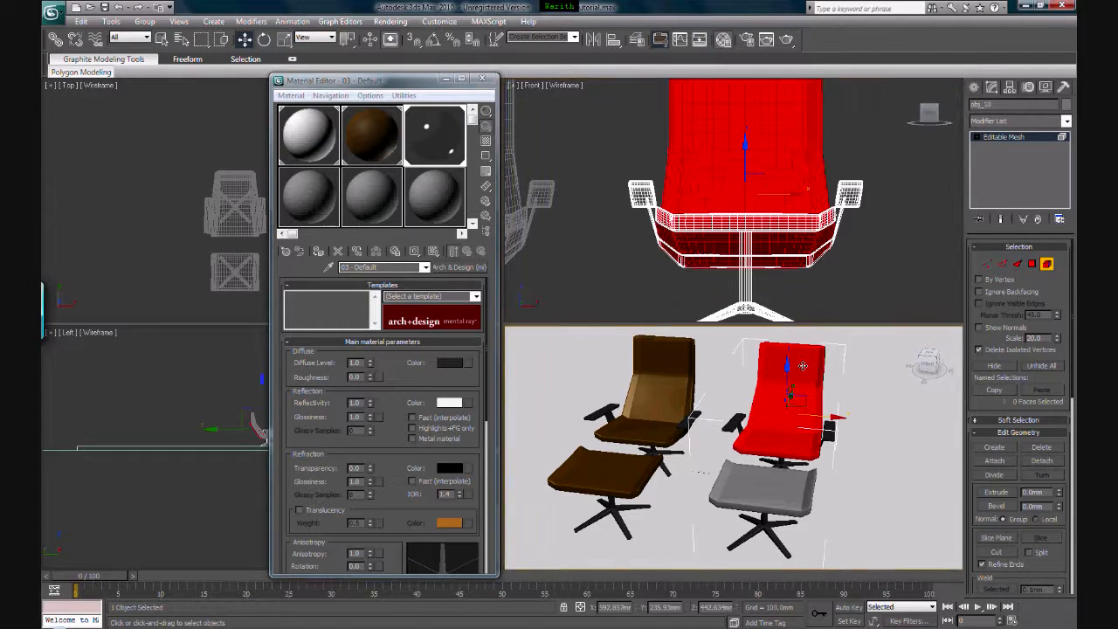
pyautogui.keyDown('ctrl'); pyautogui.click(765, 486); pyautogui.keyUp('ctrl')
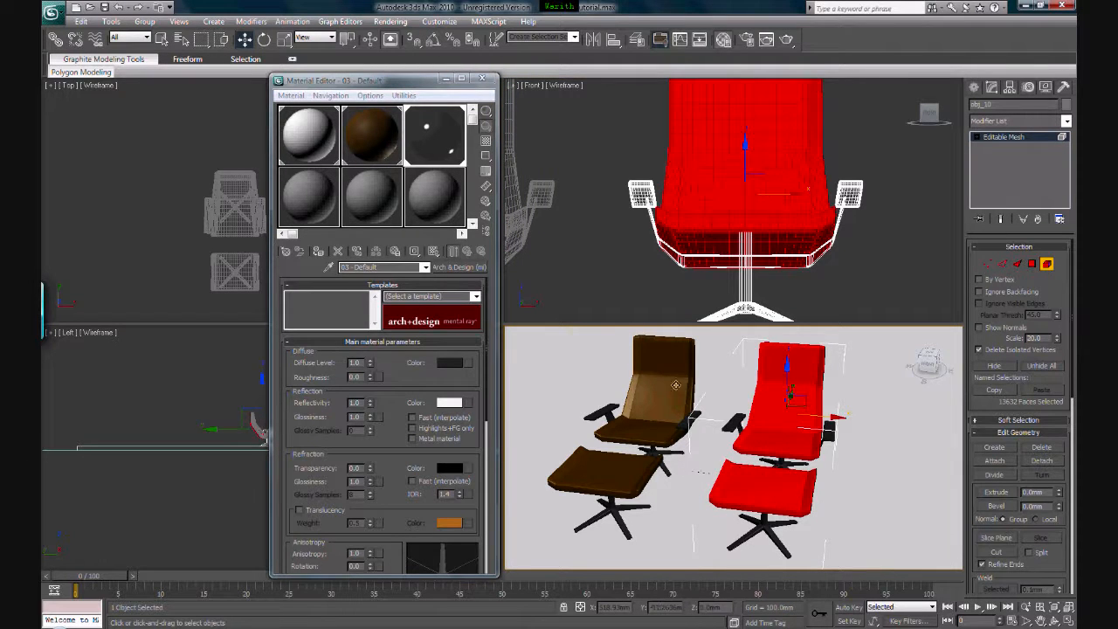
pyautogui.click(364, 161)
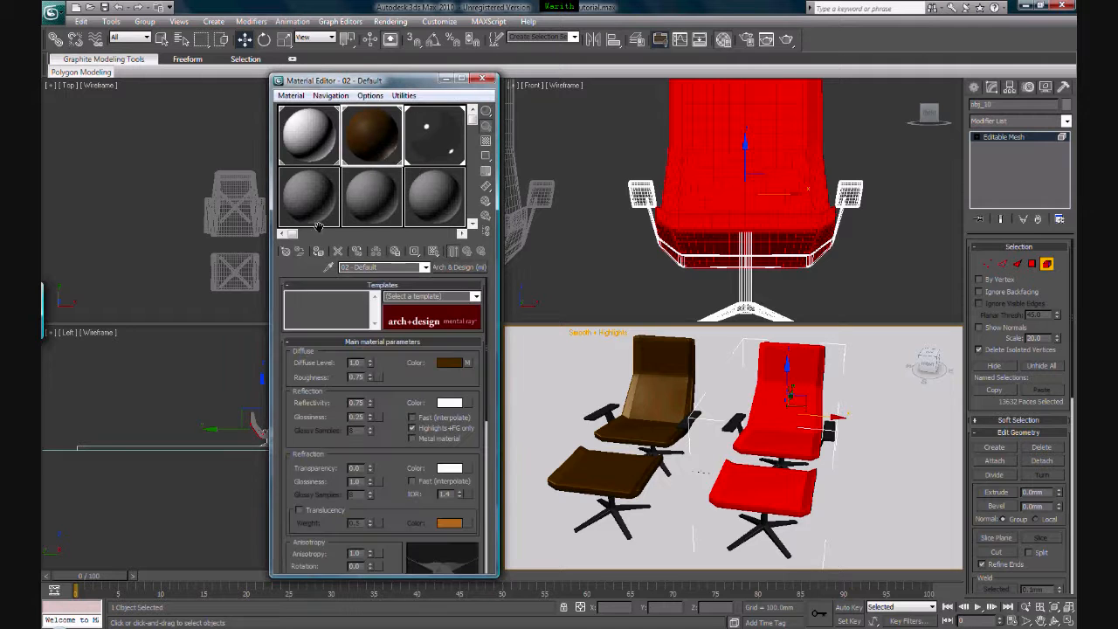
pyautogui.click(318, 252)
pyautogui.click(481, 79)
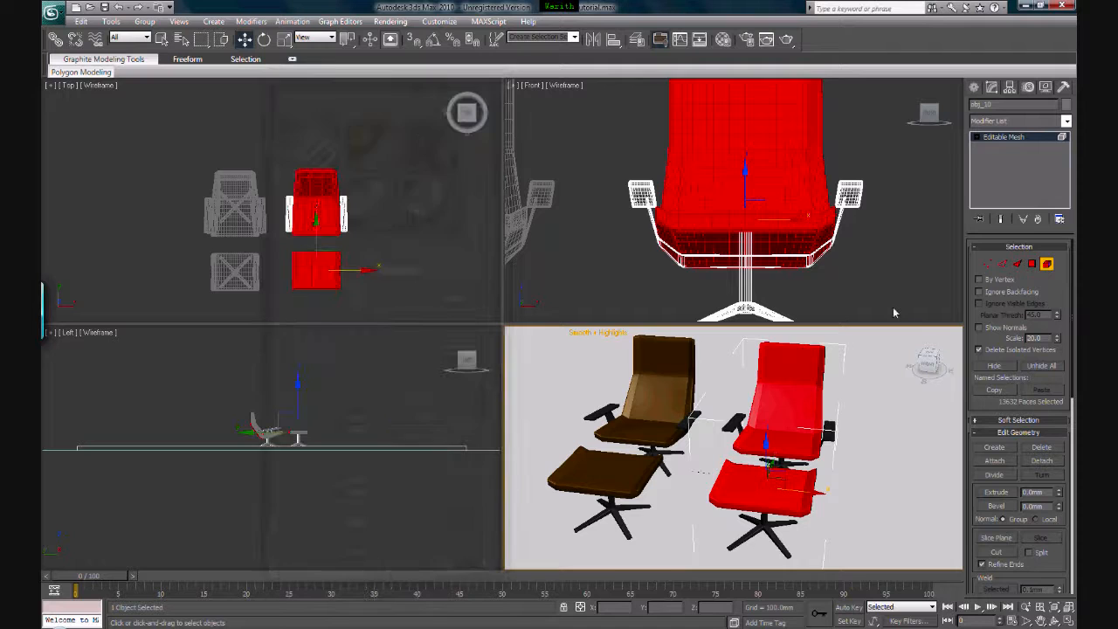
# - Clear the element selection and assign the plain 07 - Default material to the whole single-mesh chair
pyautogui.click(893, 306)
pyautogui.click(893, 306)
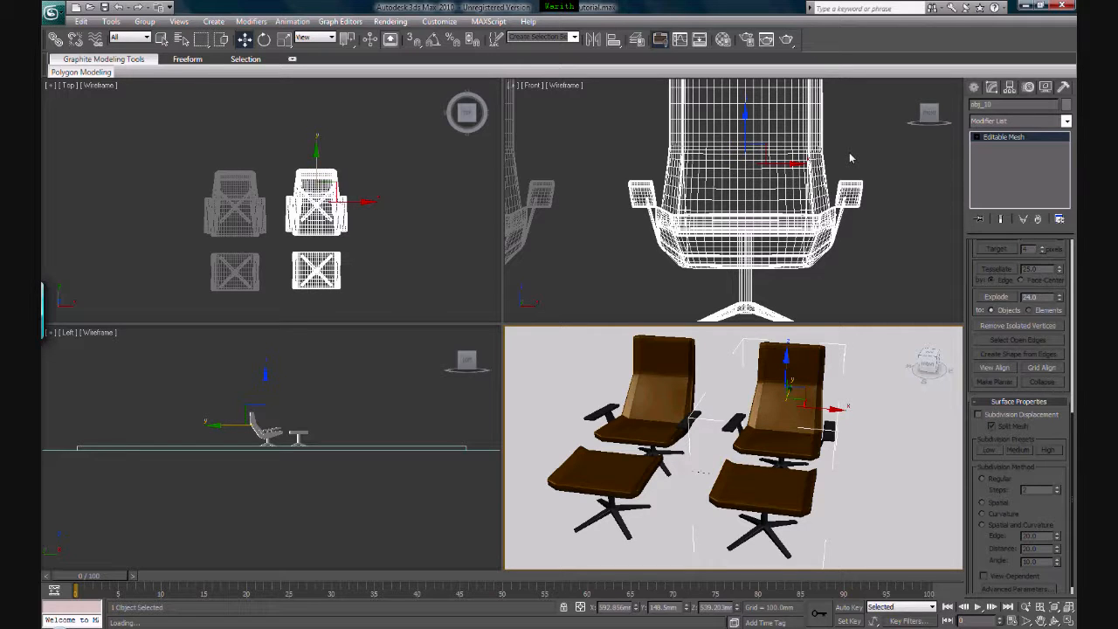
pyautogui.click(730, 45)
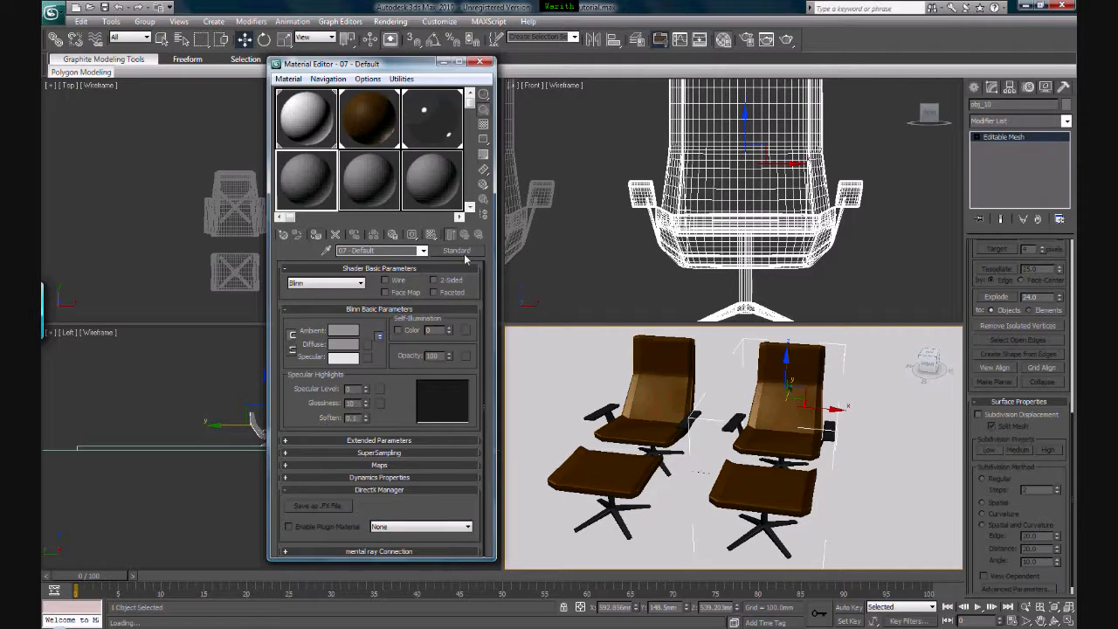
pyautogui.click(316, 235)
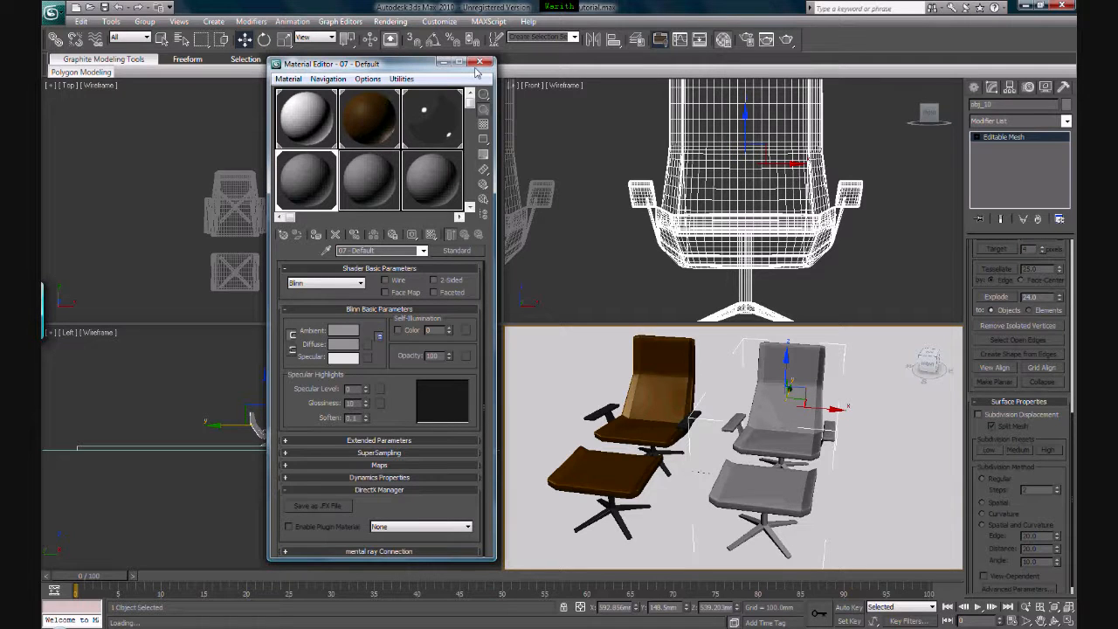
# - Convert the 08 - Default material to Multi/Sub-Object, keeping the old material as sub-material, and assign it to the single-mesh chair
pyautogui.click(376, 182)
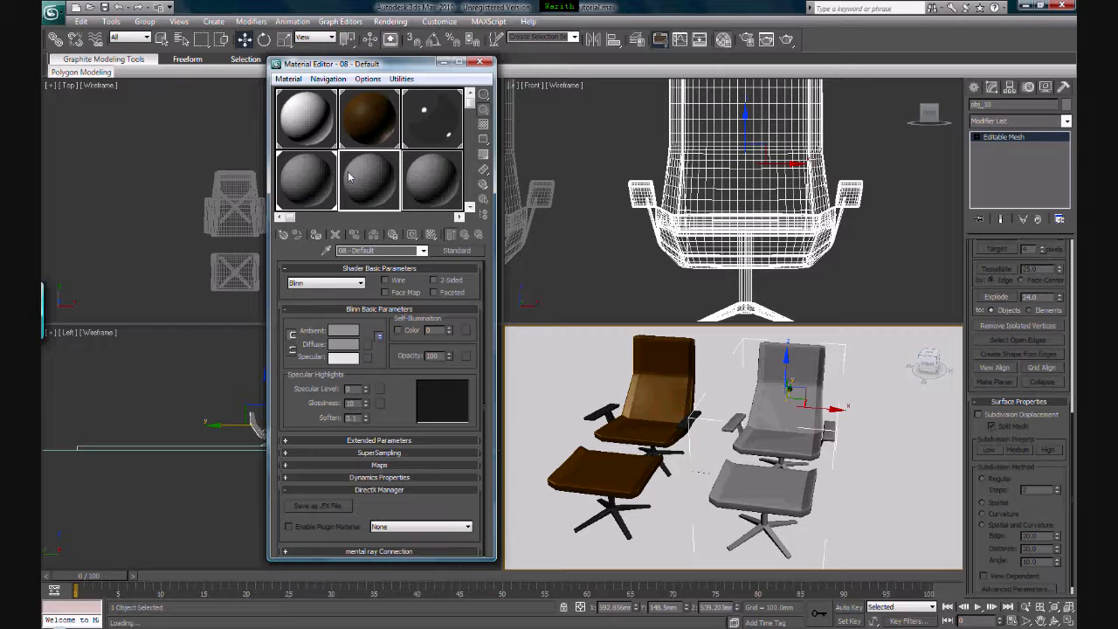
pyautogui.click(465, 253)
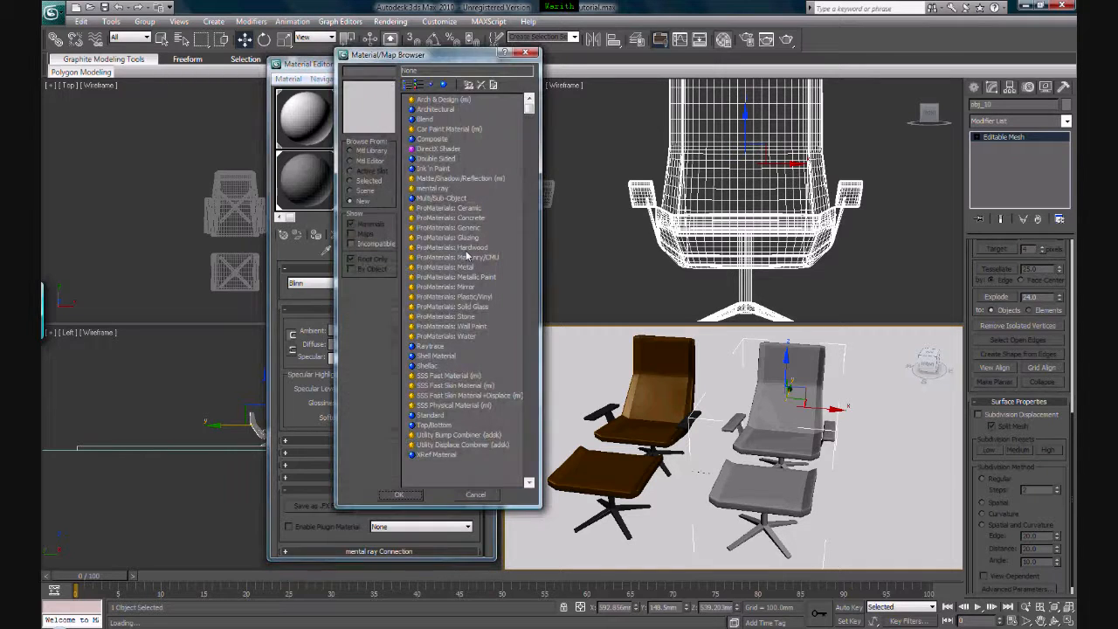
pyautogui.click(429, 102)
pyautogui.click(446, 199)
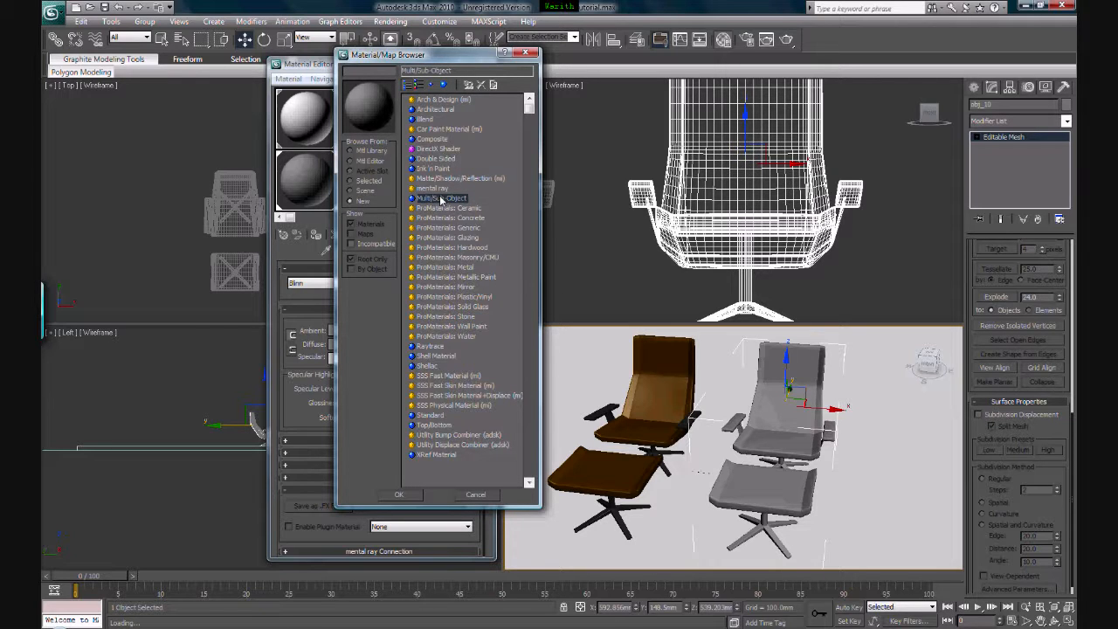
pyautogui.doubleClick(442, 199)
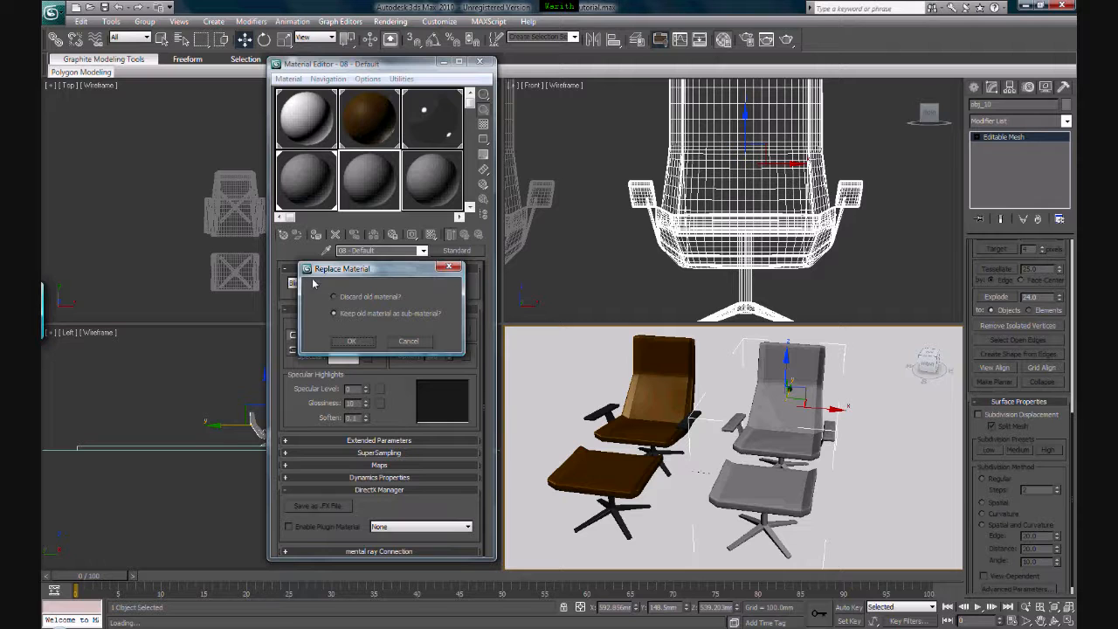
pyautogui.click(349, 340)
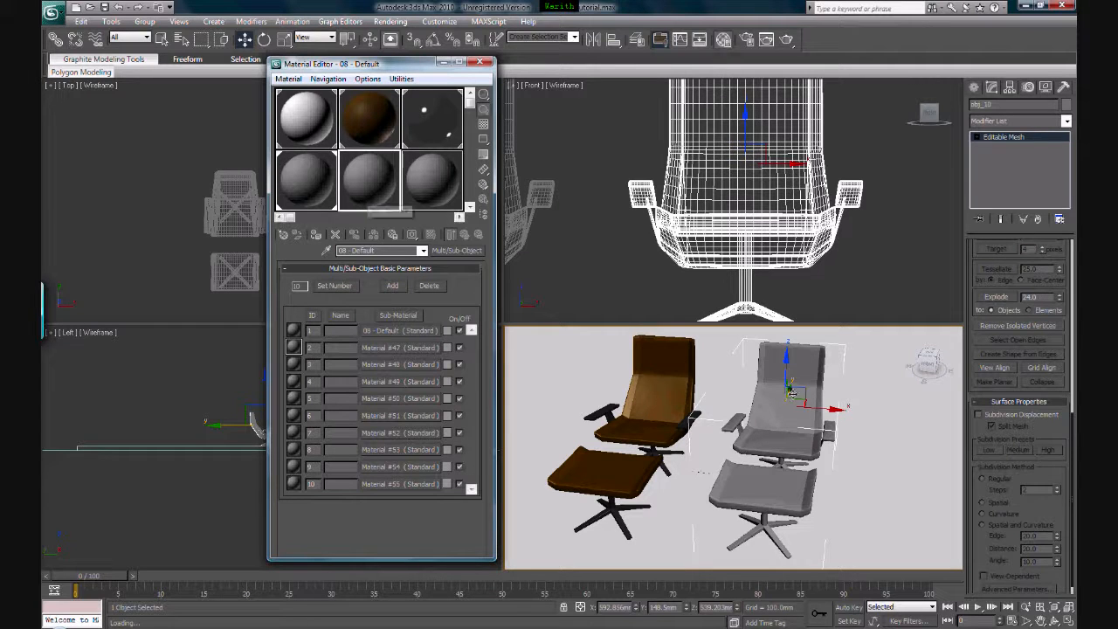
pyautogui.click(769, 410)
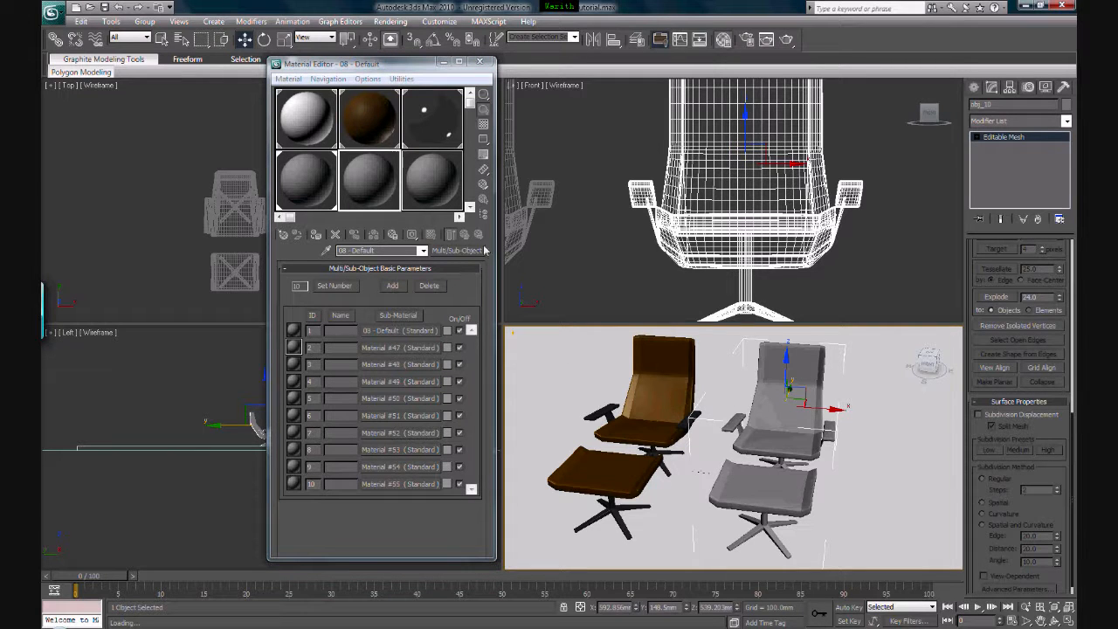
pyautogui.click(315, 236)
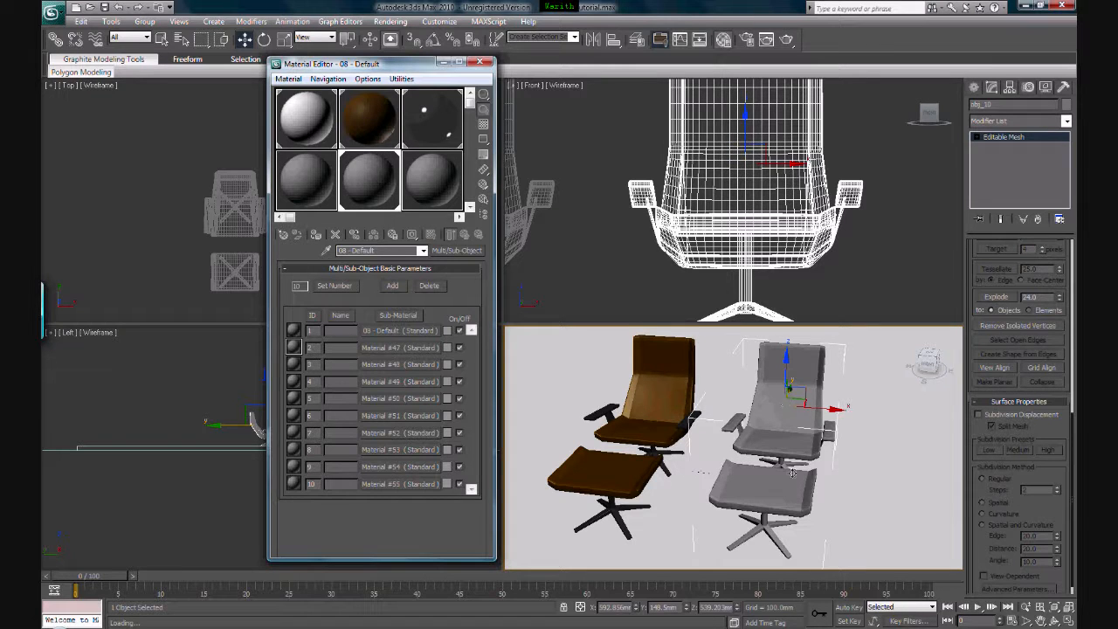
# - In Element mode, give the single-mesh chair's seat material ID 1 and its footstool cushion material ID 2
pyautogui.moveTo(789, 477); pyautogui.dragTo(759, 470, button='middle')
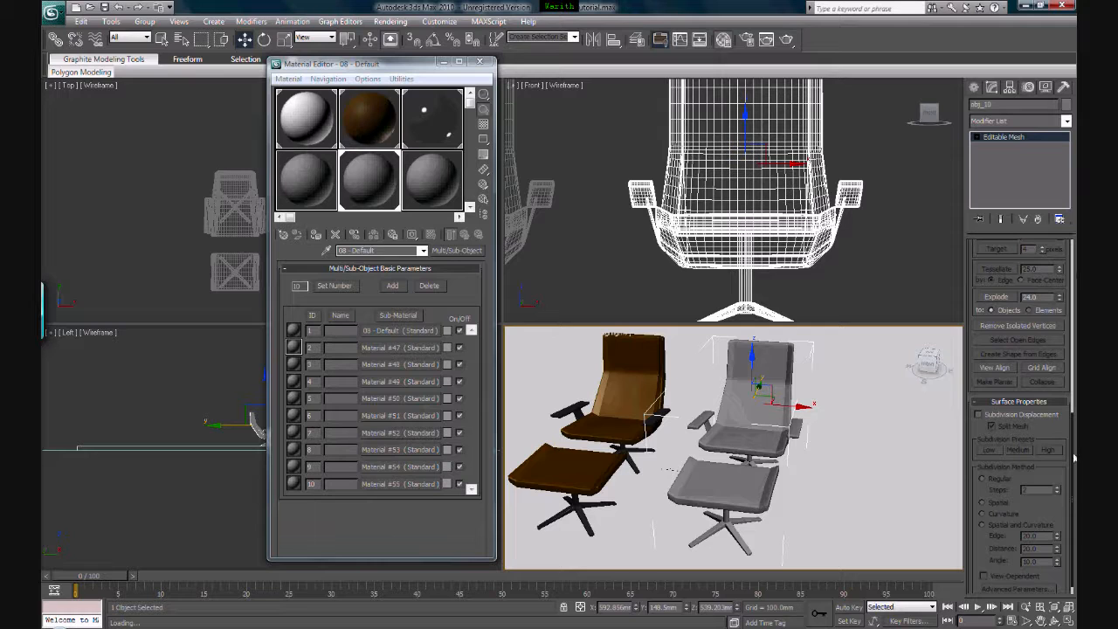
pyautogui.scroll(1, 1072, 448)
pyautogui.scroll(10, 1073, 448)
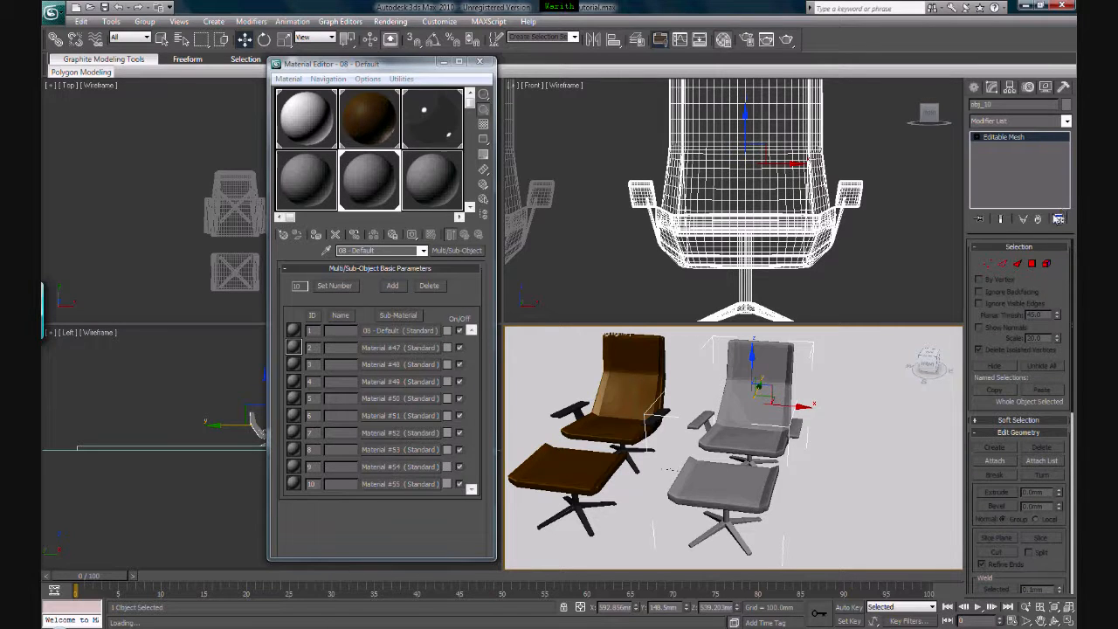
pyautogui.click(1047, 264)
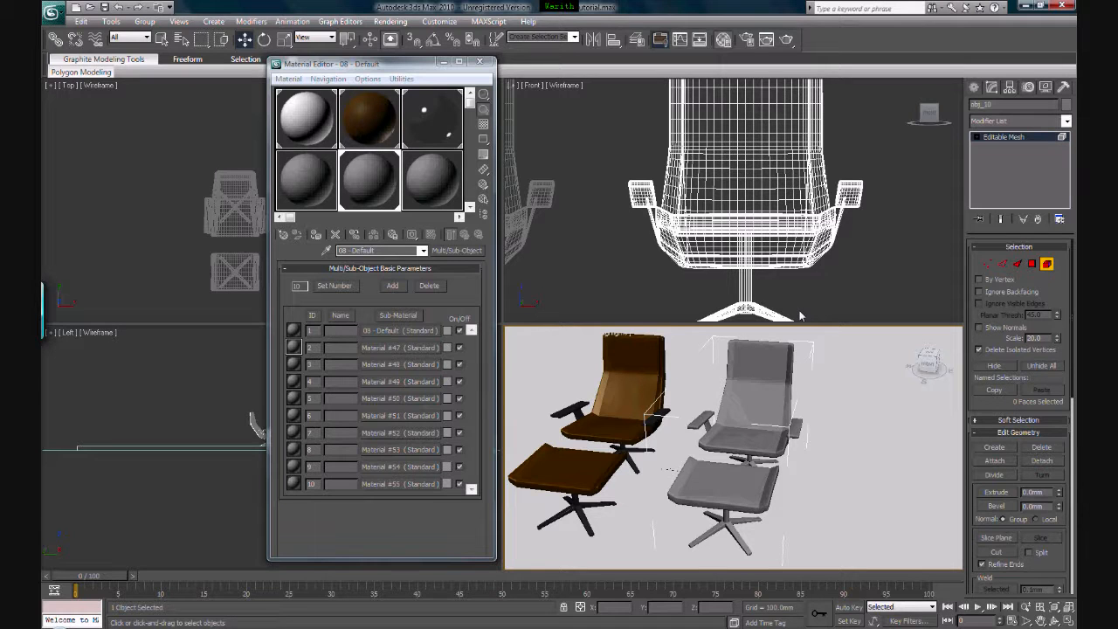
pyautogui.click(756, 367)
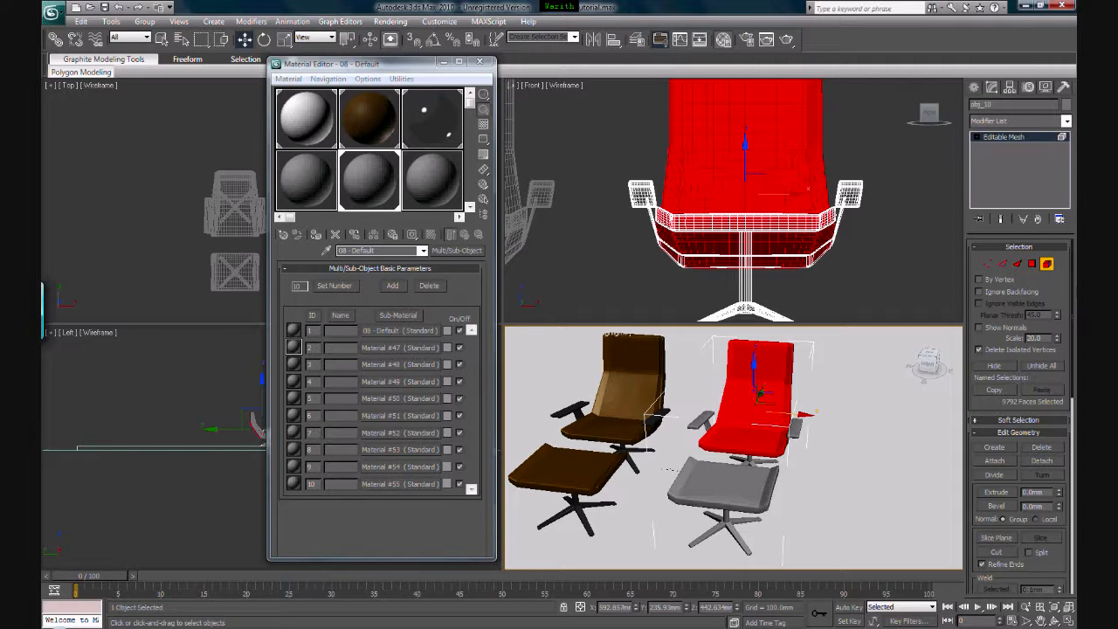
pyautogui.moveTo(1071, 277); pyautogui.dragTo(1074, 395)
pyautogui.scroll(-3, 1075, 395)
pyautogui.scroll(-3, 1075, 397)
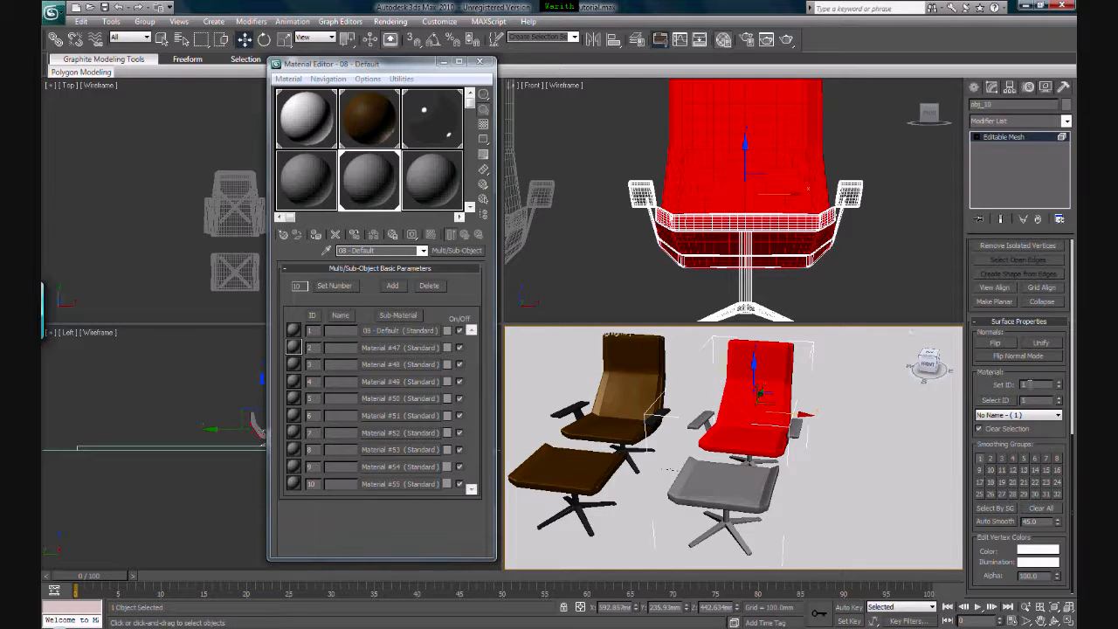
pyautogui.doubleClick(1029, 384)
pyautogui.click(715, 496)
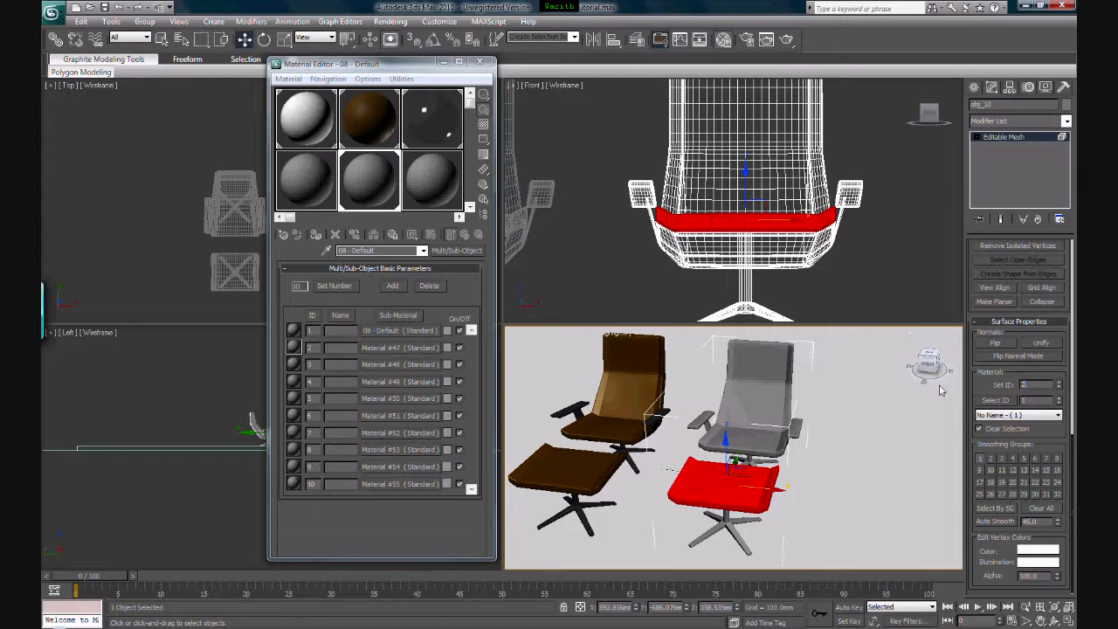
pyautogui.press('Return')
# - Select both armrests with the arm frame and both star bases, set their material ID to 3, and clear the selection
pyautogui.moveTo(629, 197); pyautogui.dragTo(590, 172, button='middle')
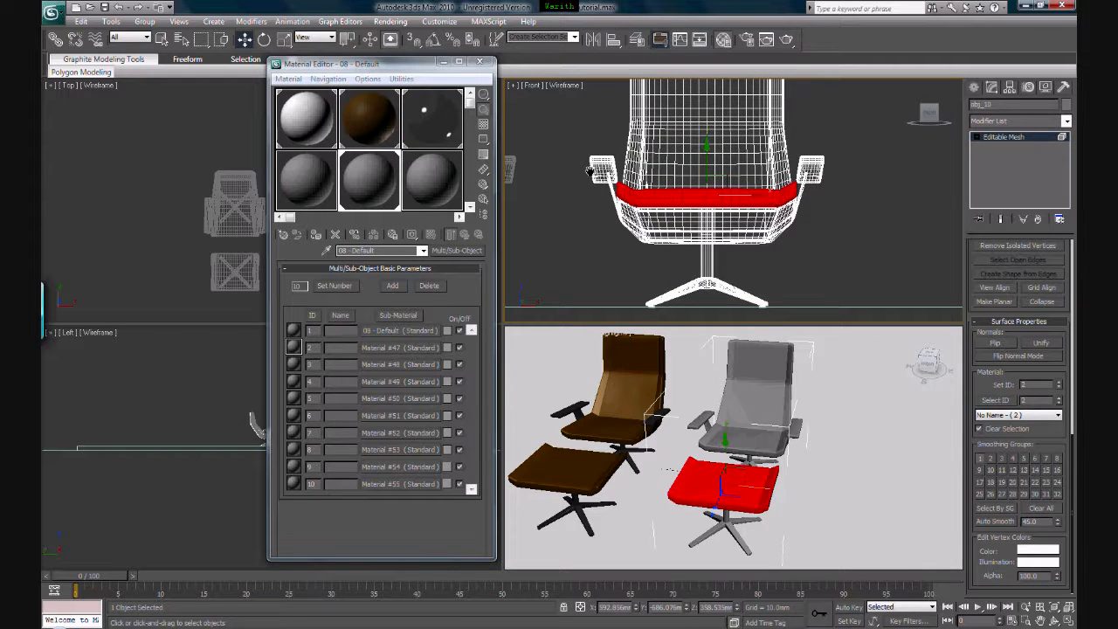
pyautogui.moveTo(612, 126); pyautogui.dragTo(570, 200)
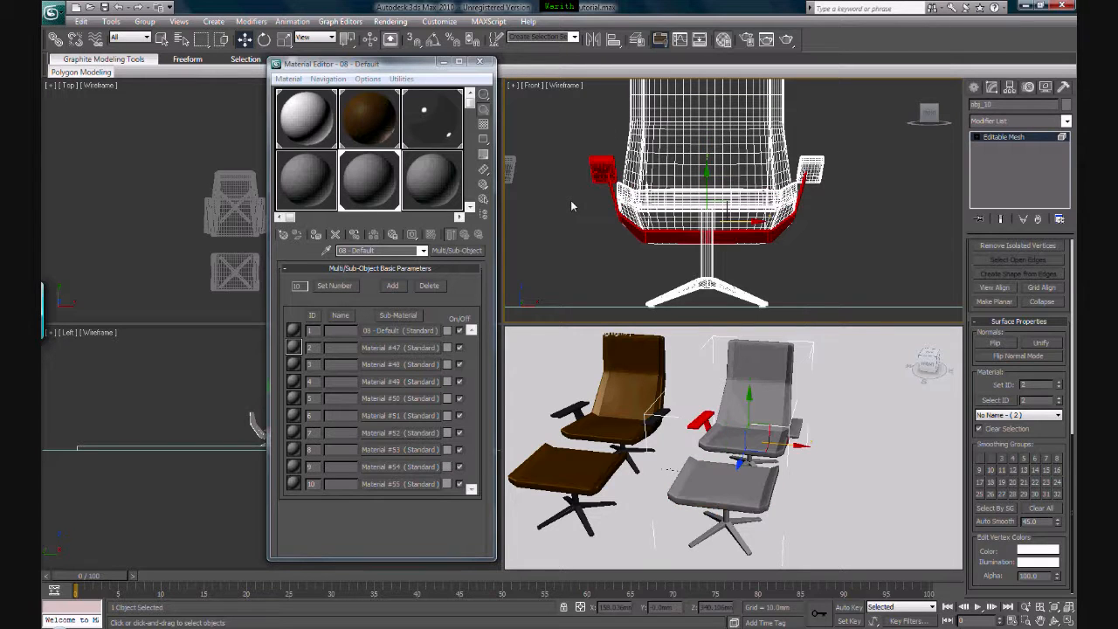
pyautogui.moveTo(817, 169); pyautogui.dragTo(811, 205)
pyautogui.keyDown('ctrl'); pyautogui.moveTo(612, 140); pyautogui.dragTo(574, 202); pyautogui.keyUp('ctrl')
pyautogui.keyDown('ctrl'); pyautogui.moveTo(757, 274); pyautogui.dragTo(626, 306); pyautogui.keyUp('ctrl')
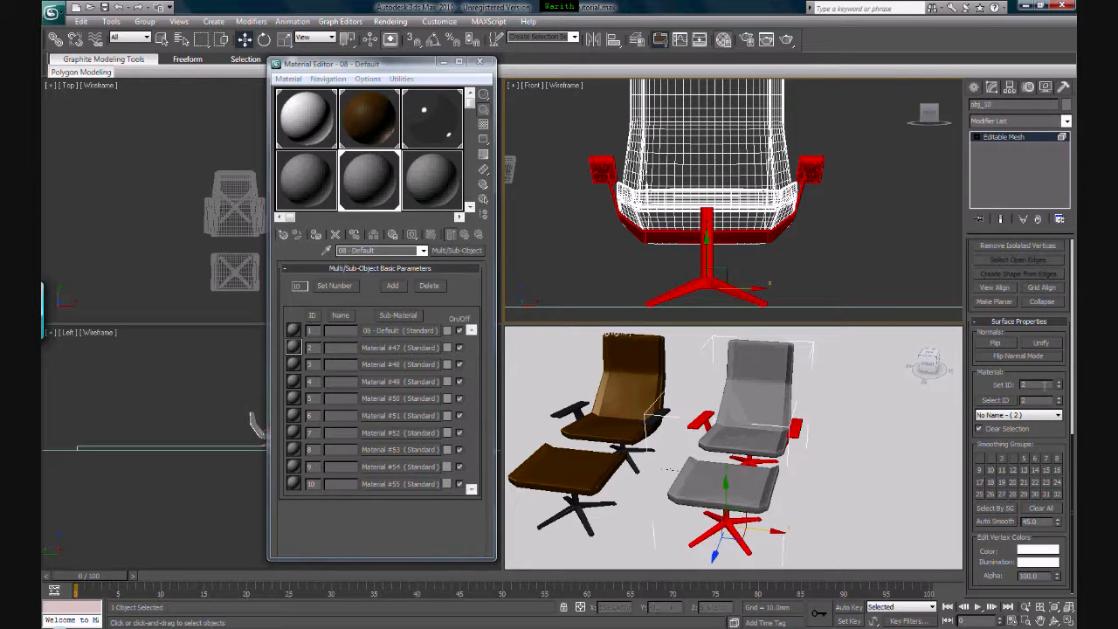
pyautogui.moveTo(1044, 386); pyautogui.dragTo(1019, 384)
pyautogui.write('3')
pyautogui.press('Return')
pyautogui.click(832, 270)
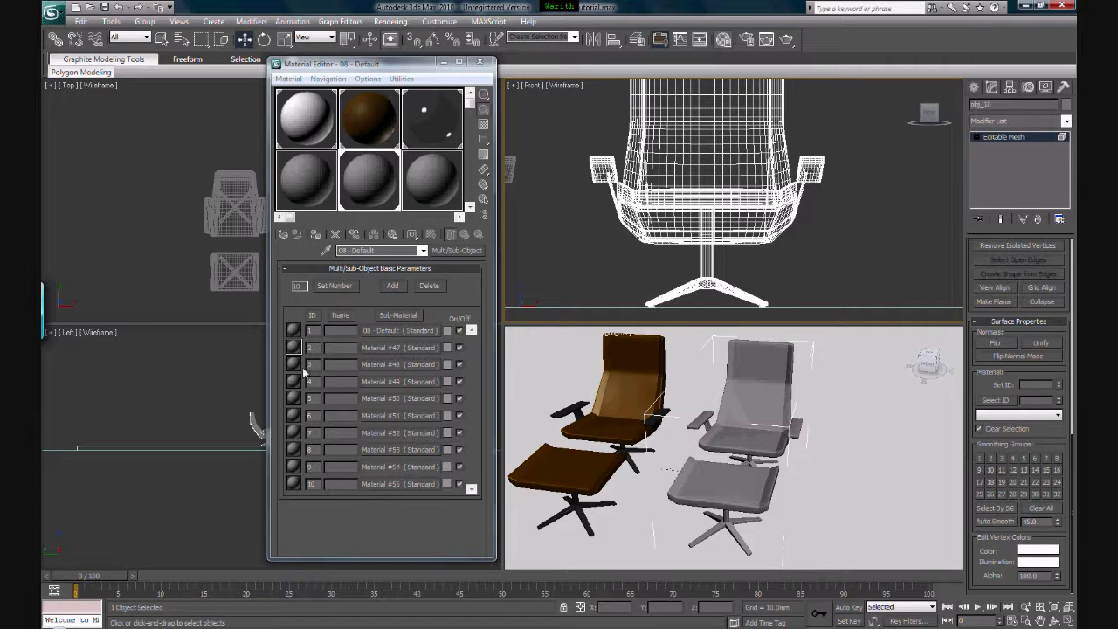
# - Set the number of sub-materials in the 08 - Default Multi/Sub-Object material to 3
pyautogui.click(326, 287)
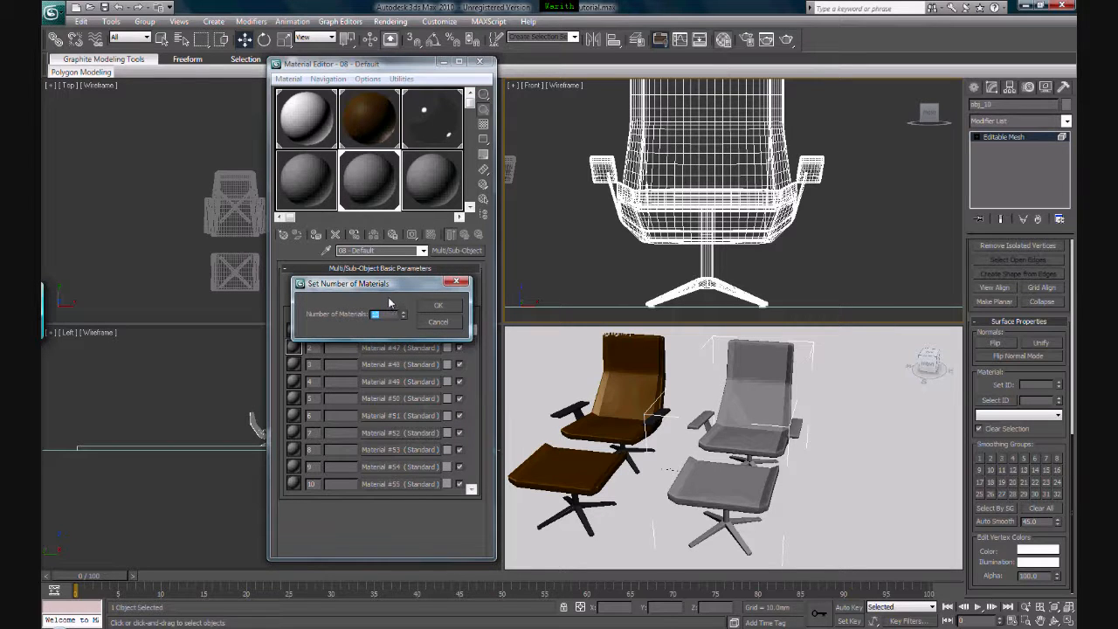
pyautogui.click(380, 316)
pyautogui.click(437, 306)
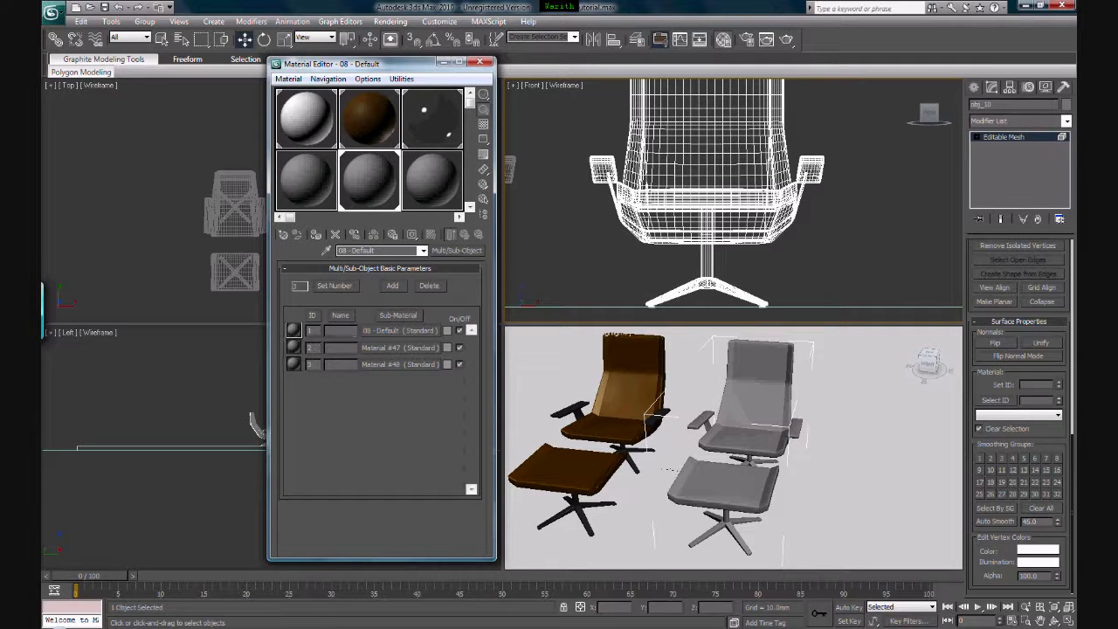
# - Change sub-material 1 to Arch & Design (mi) and apply the Matte Finish template to it
pyautogui.click(375, 331)
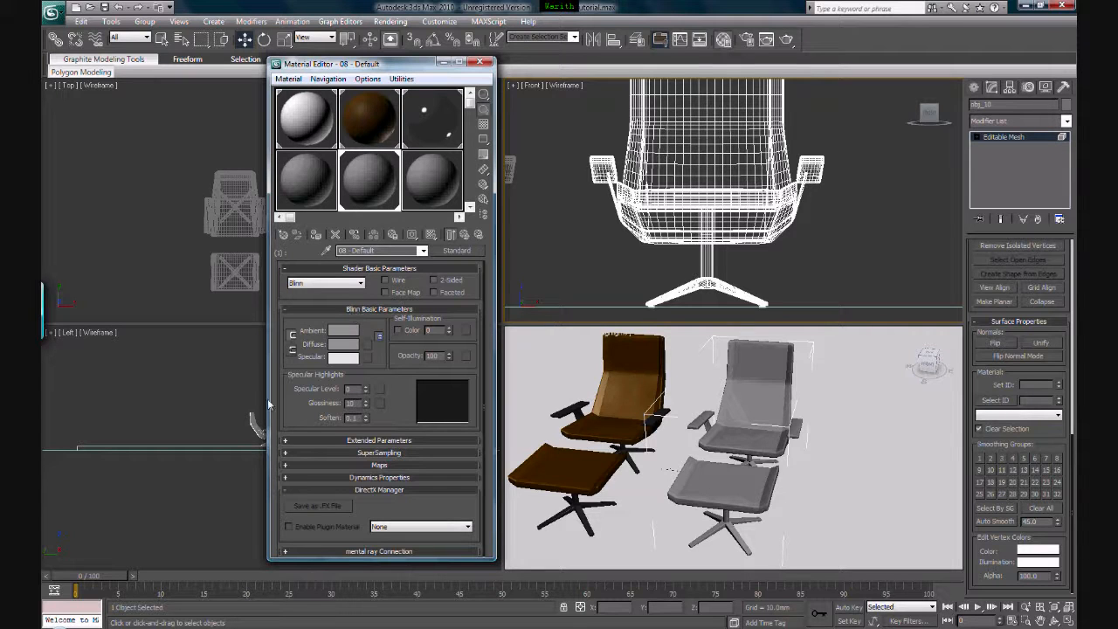
pyautogui.click(456, 252)
pyautogui.click(451, 111)
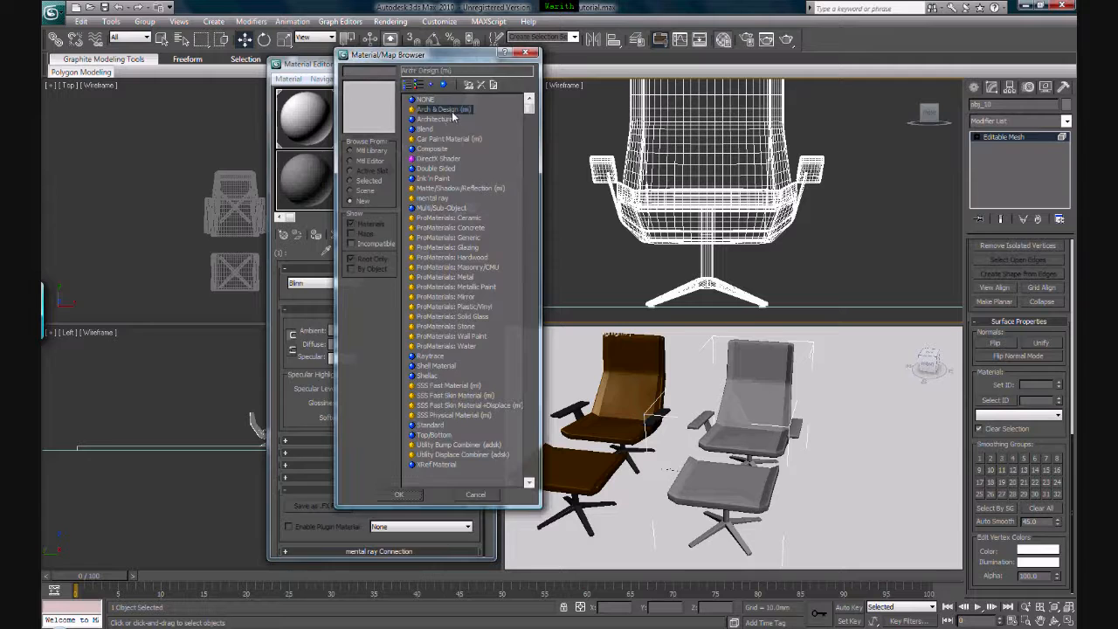
pyautogui.click(398, 495)
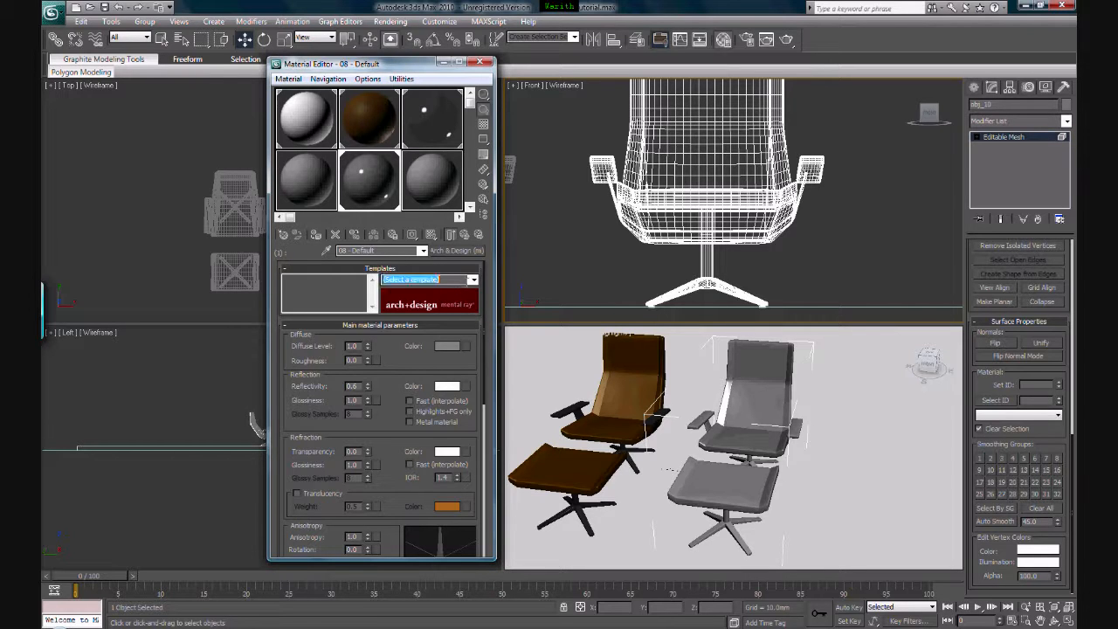
pyautogui.click(471, 279)
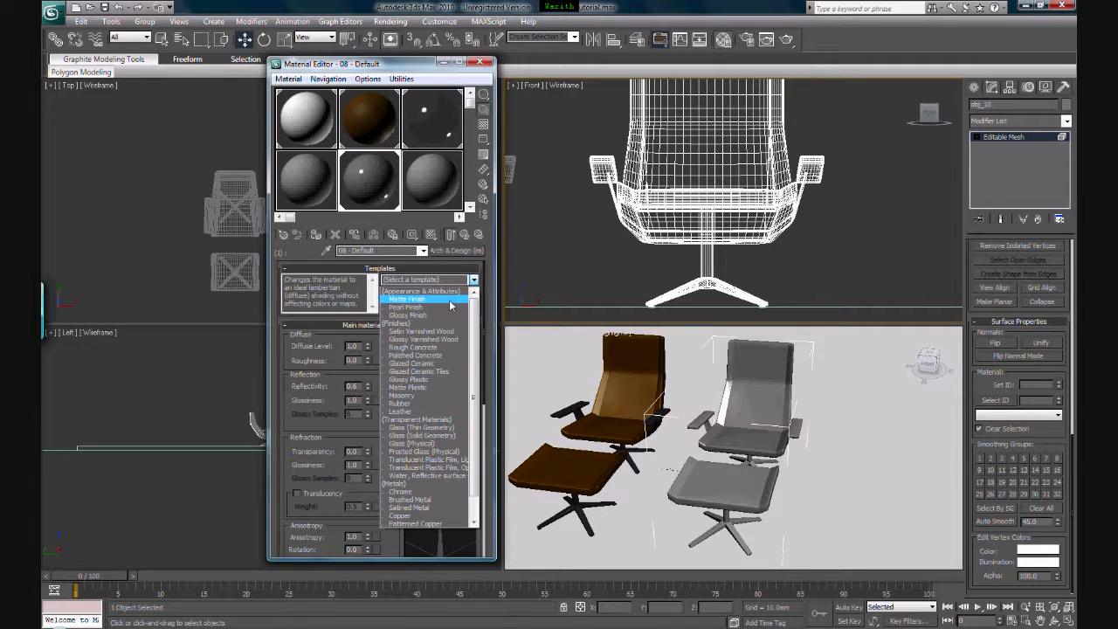
pyautogui.click(449, 299)
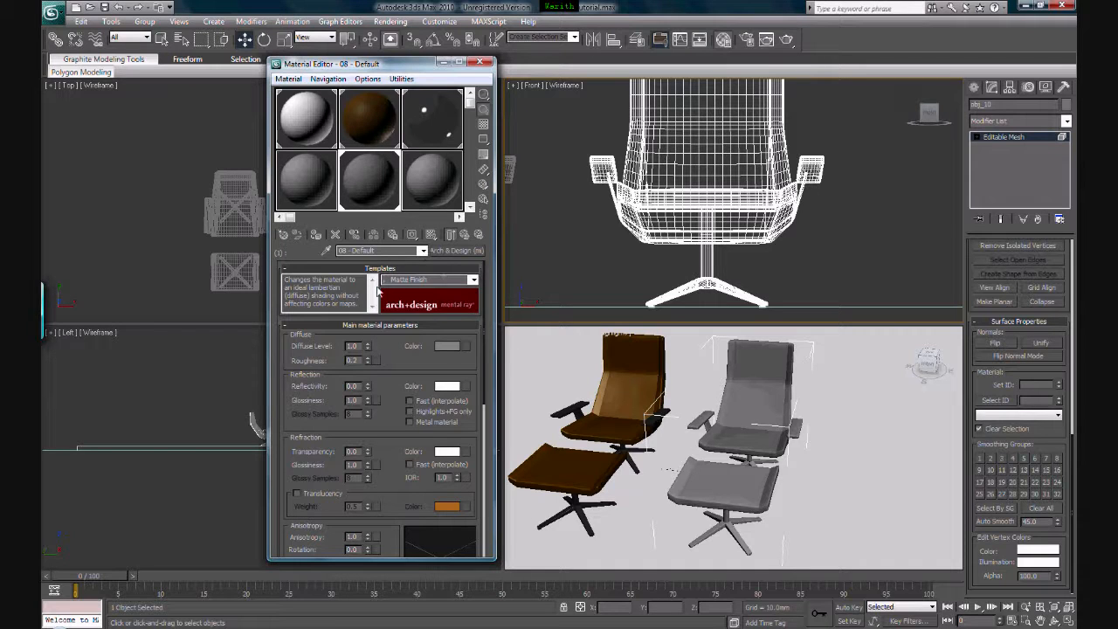
# - Set the diffuse colour of sub-material 1 to saturated red and return to the parent Multi/Sub-Object material
pyautogui.click(449, 348)
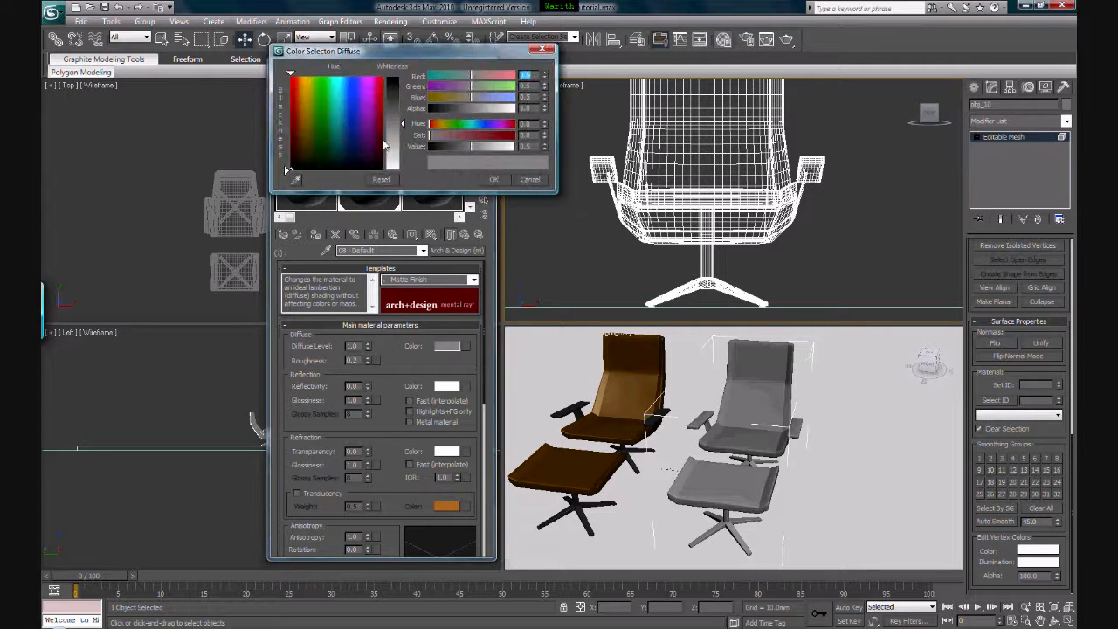
pyautogui.moveTo(305, 91); pyautogui.dragTo(336, 103)
pyautogui.moveTo(402, 124); pyautogui.dragTo(401, 76)
pyautogui.click(493, 180)
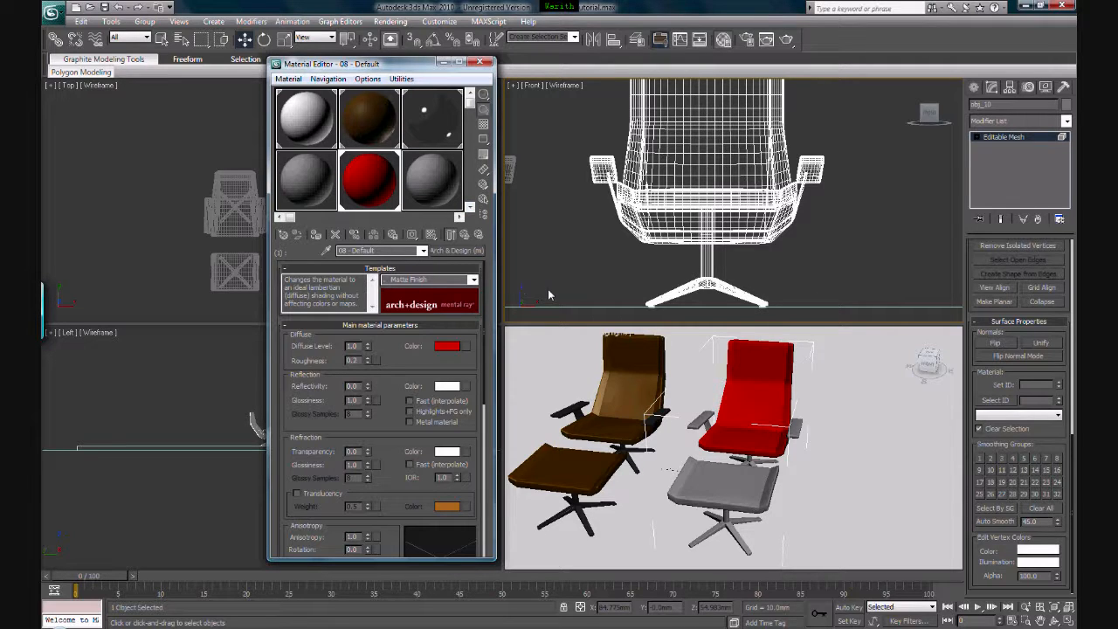
pyautogui.click(465, 239)
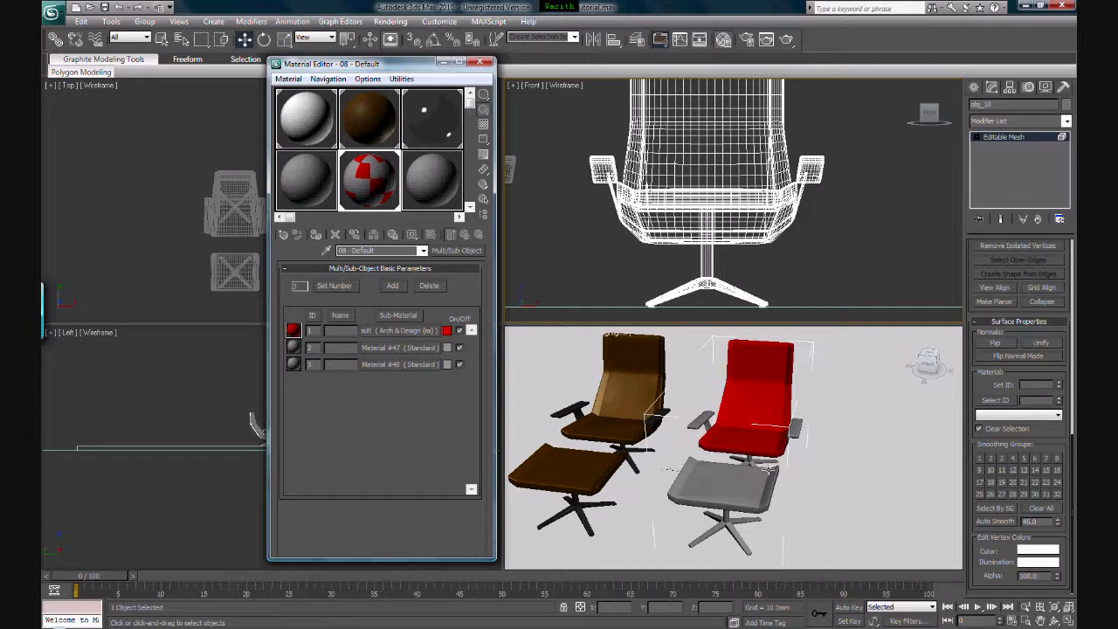
# - Change sub-material 2 of the Multi/Sub-Object material to Arch & Design (mi)
pyautogui.click(363, 348)
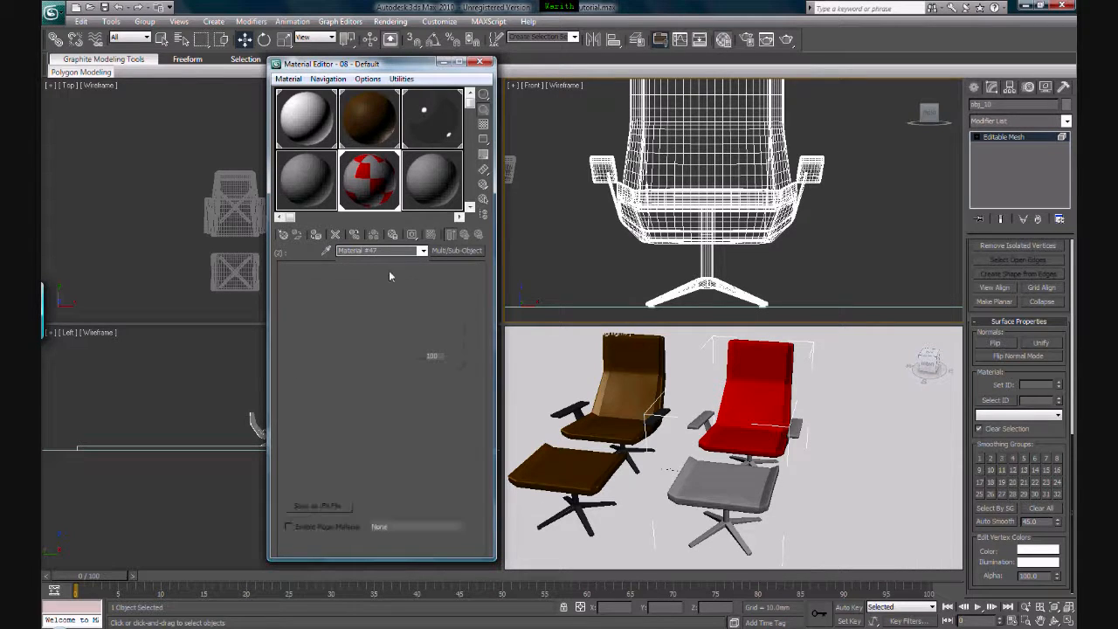
pyautogui.click(456, 251)
pyautogui.doubleClick(436, 110)
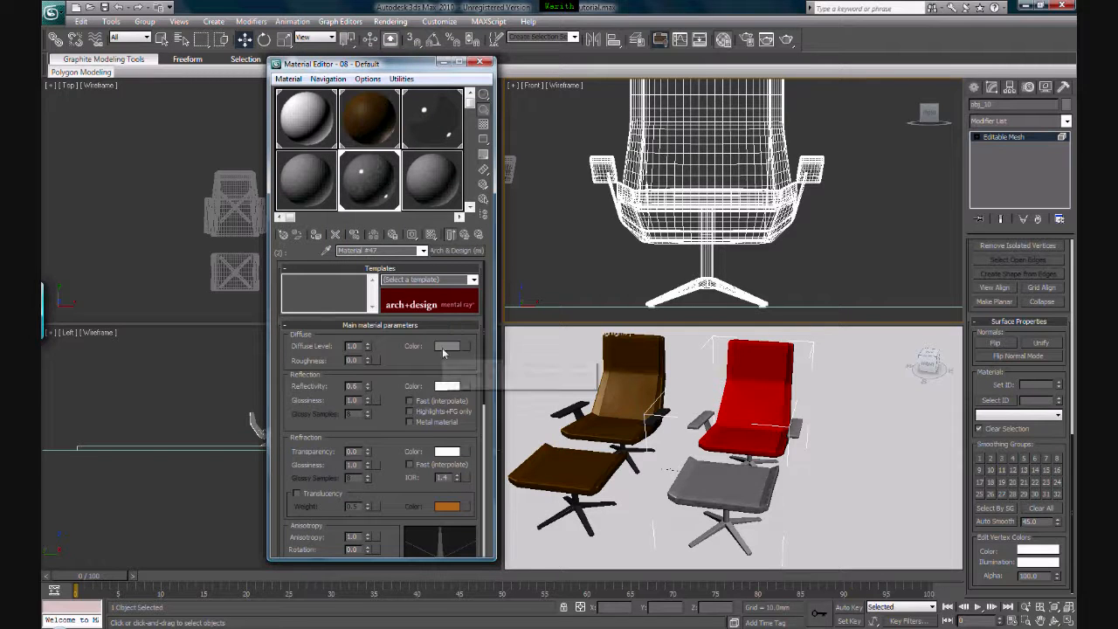
# - Set the diffuse colour of sub-material 2 to a fully saturated golden yellow and return to the parent Multi/Sub-Object material
pyautogui.click(445, 348)
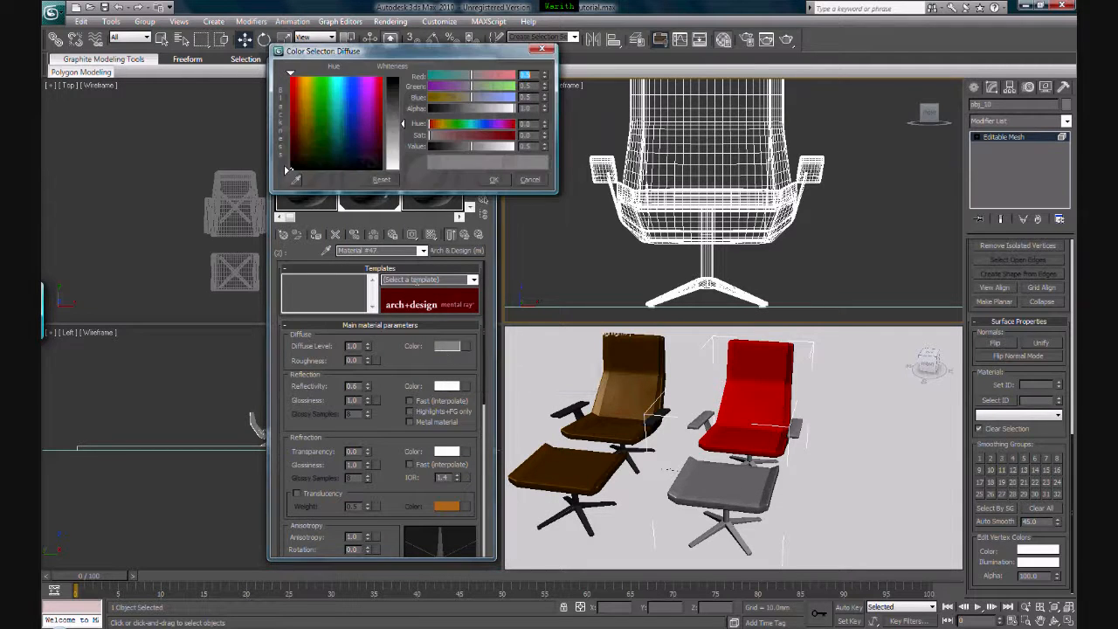
pyautogui.moveTo(307, 123); pyautogui.dragTo(304, 86)
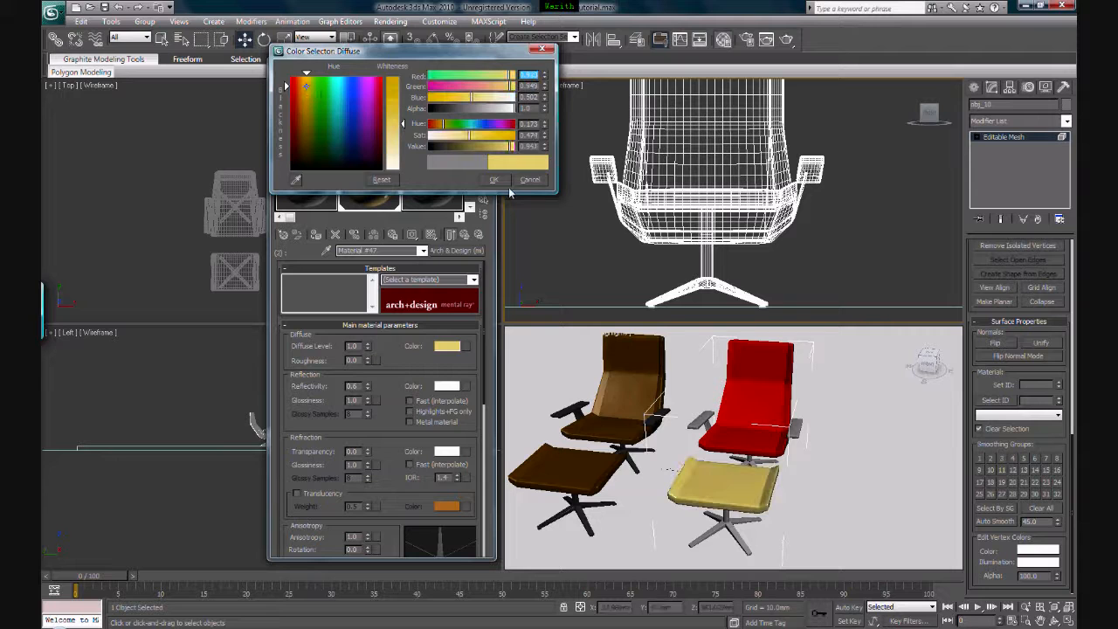
pyautogui.moveTo(395, 123); pyautogui.dragTo(394, 80)
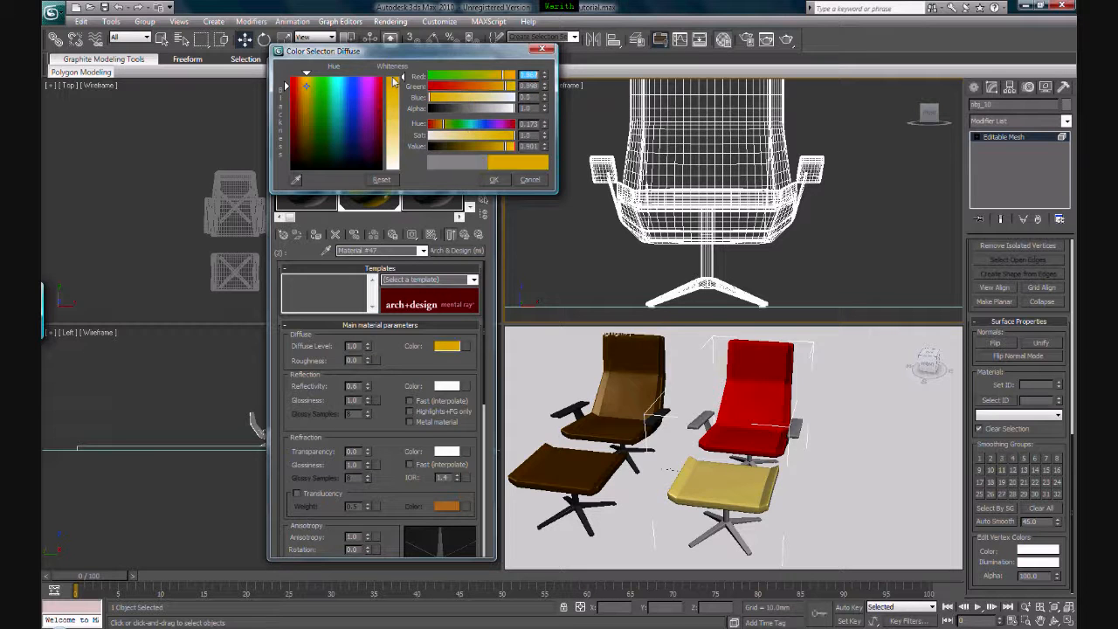
pyautogui.click(495, 180)
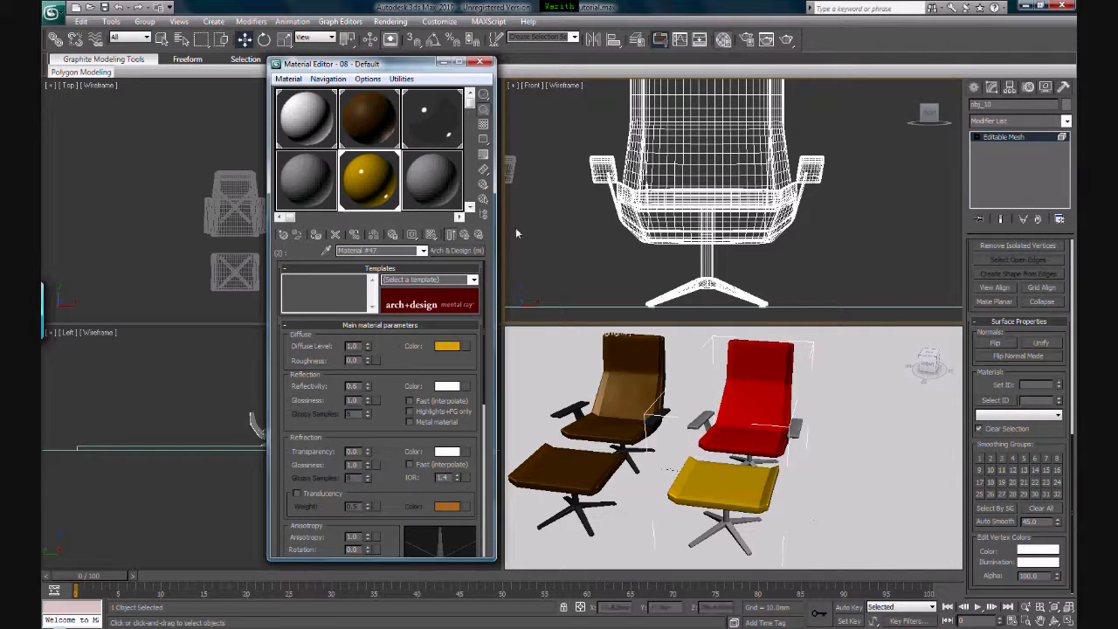
pyautogui.click(464, 235)
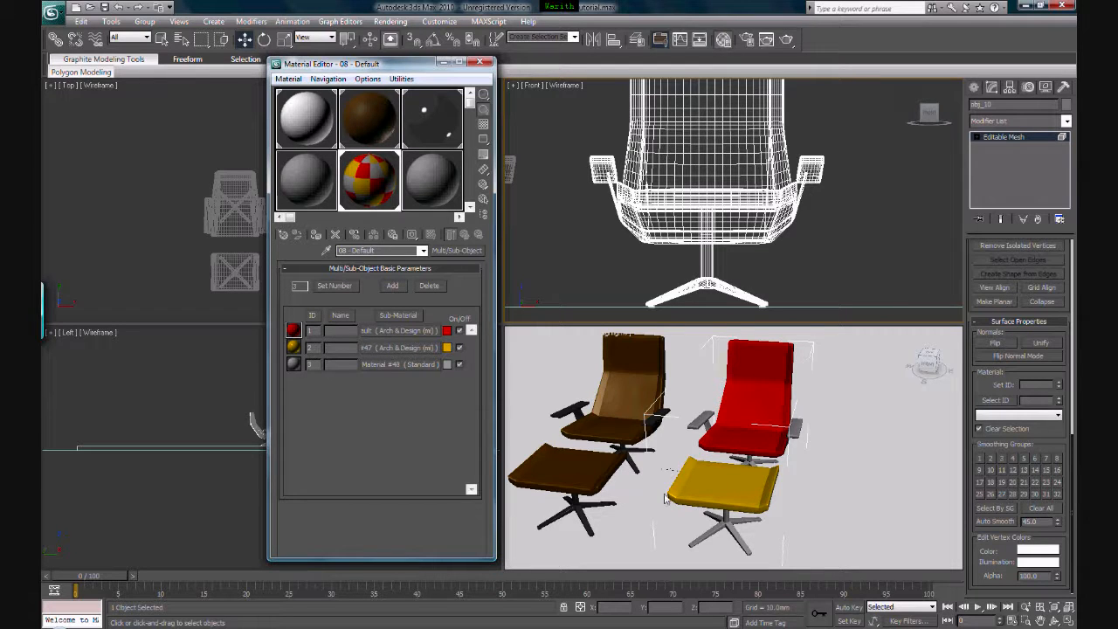
# - Change sub-material 3 to Arch & Design (mi) with the Chrome template and return to the parent material
pyautogui.click(369, 366)
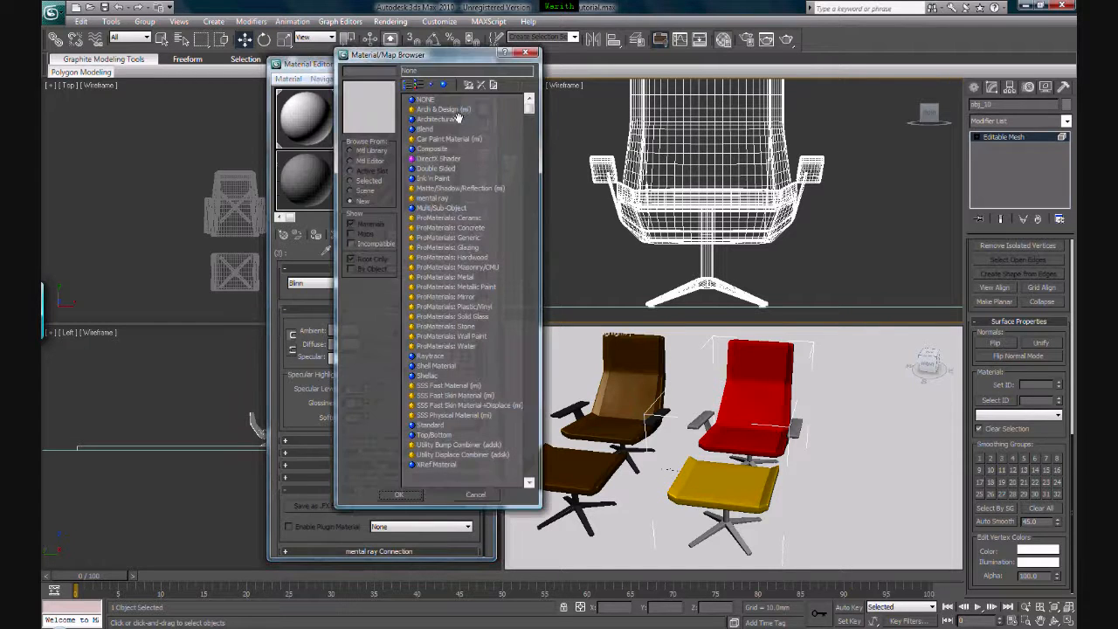
pyautogui.doubleClick(450, 111)
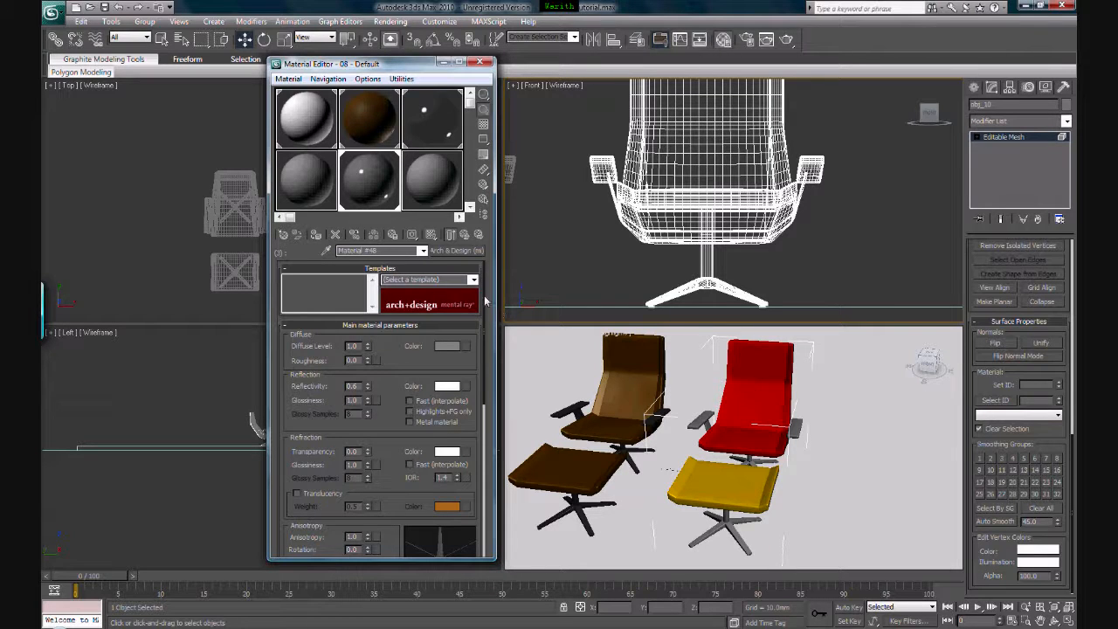
pyautogui.click(472, 280)
pyautogui.scroll(-1, 474, 315)
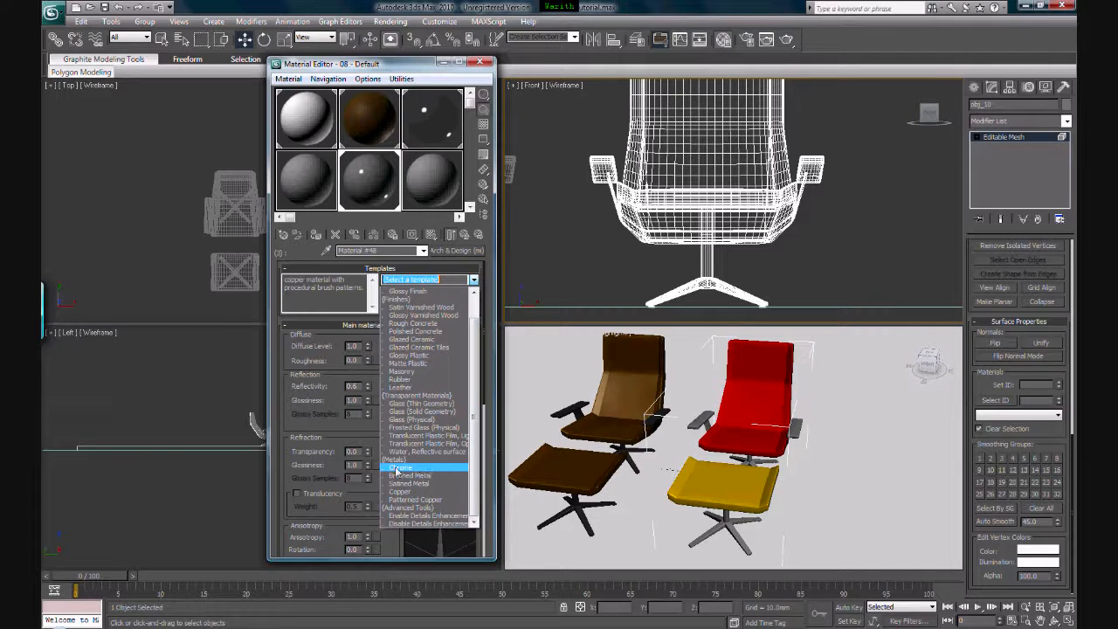
pyautogui.click(480, 532)
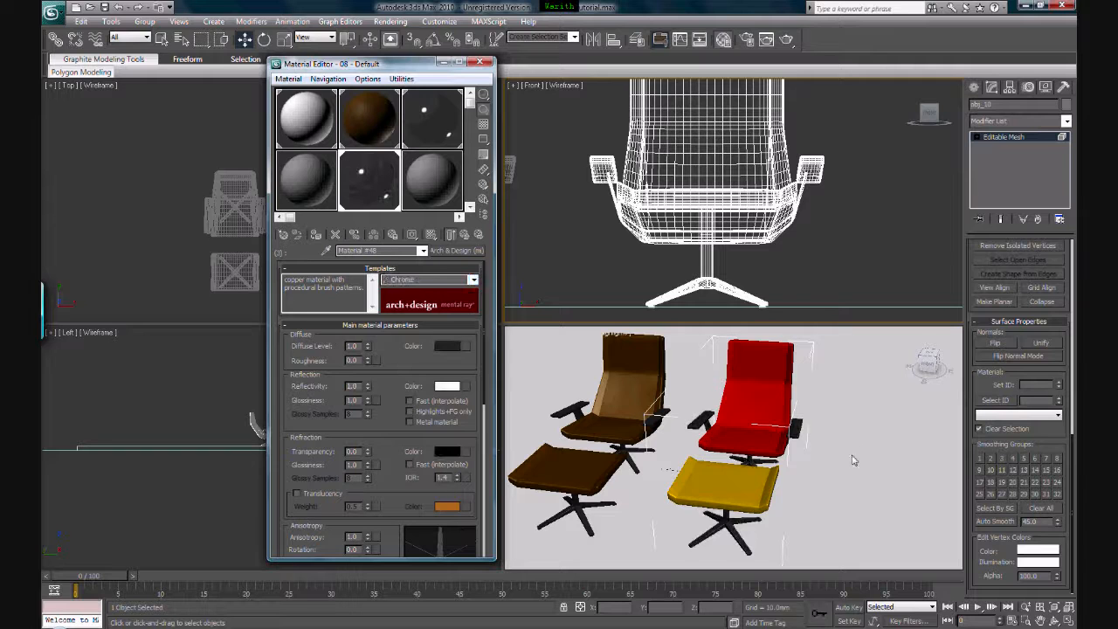
pyautogui.click(464, 235)
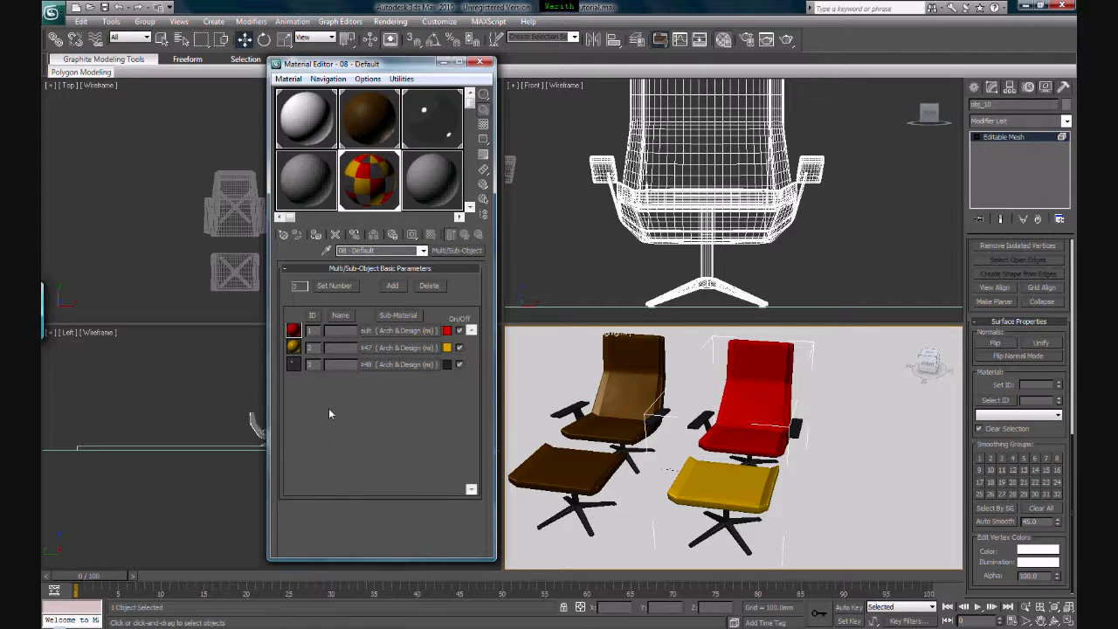
# - Render the Perspective view with both armchairs and footstools in frame, and close the rendered image
pyautogui.moveTo(638, 417); pyautogui.dragTo(655, 422, button='middle')
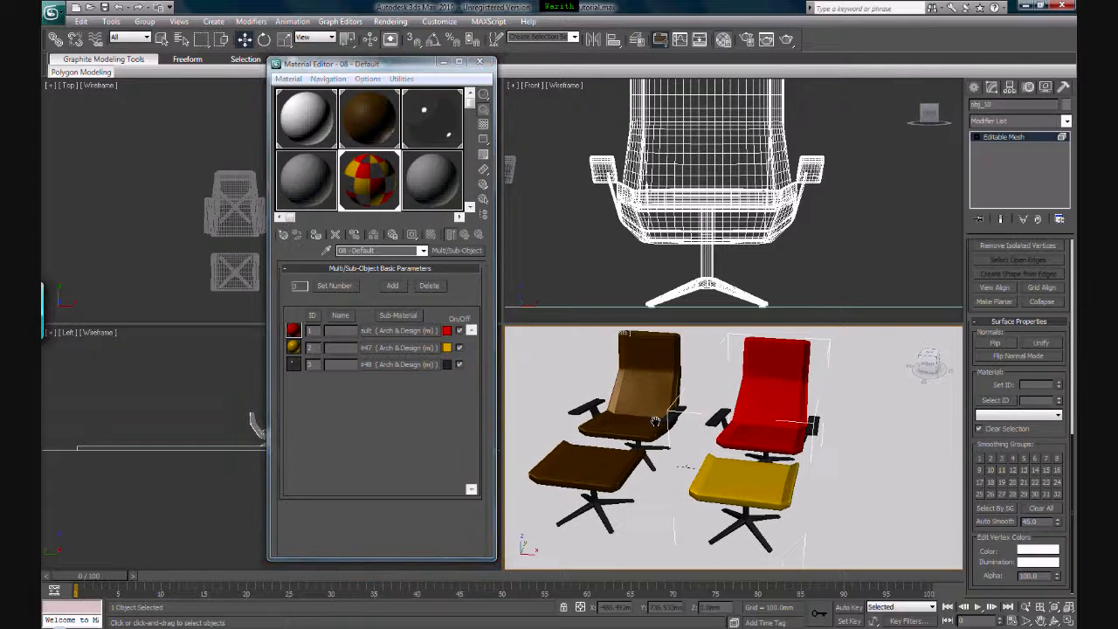
pyautogui.click(786, 39)
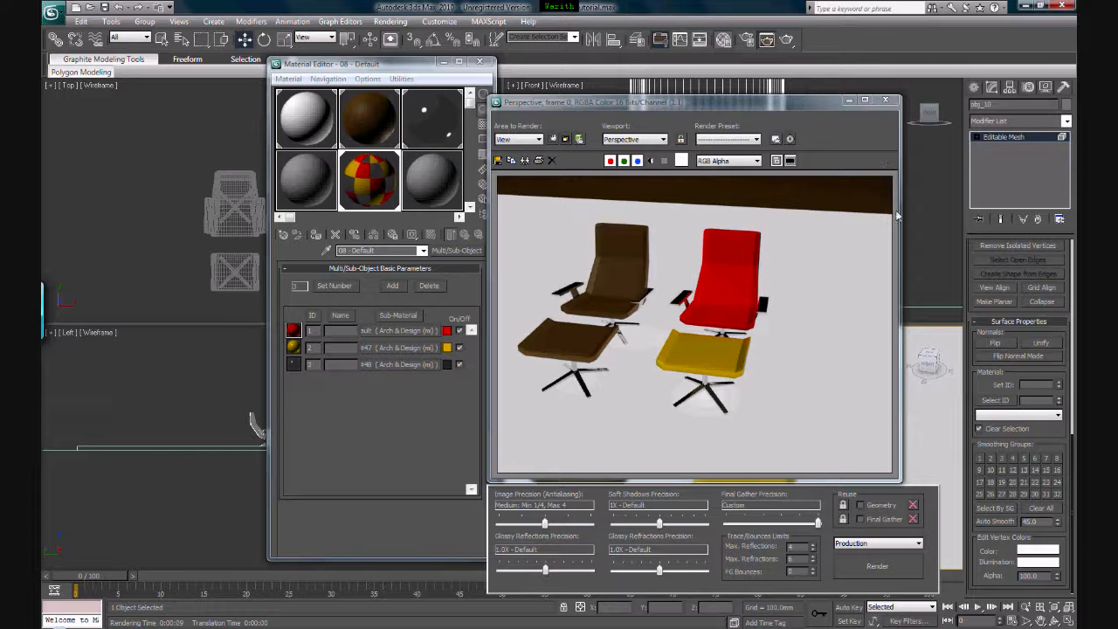
pyautogui.click(885, 99)
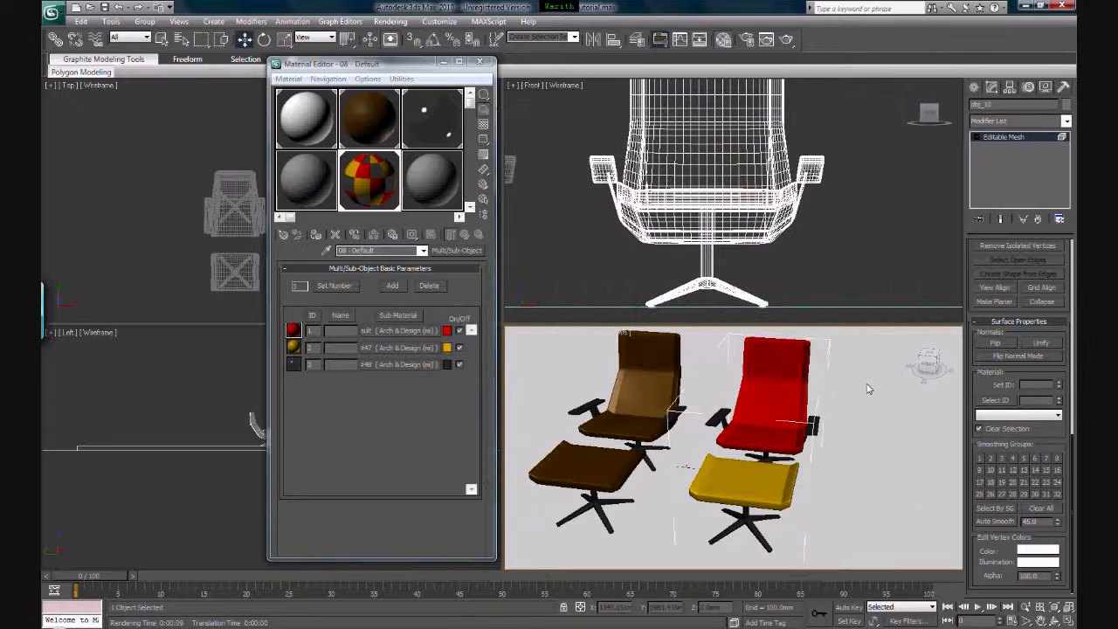